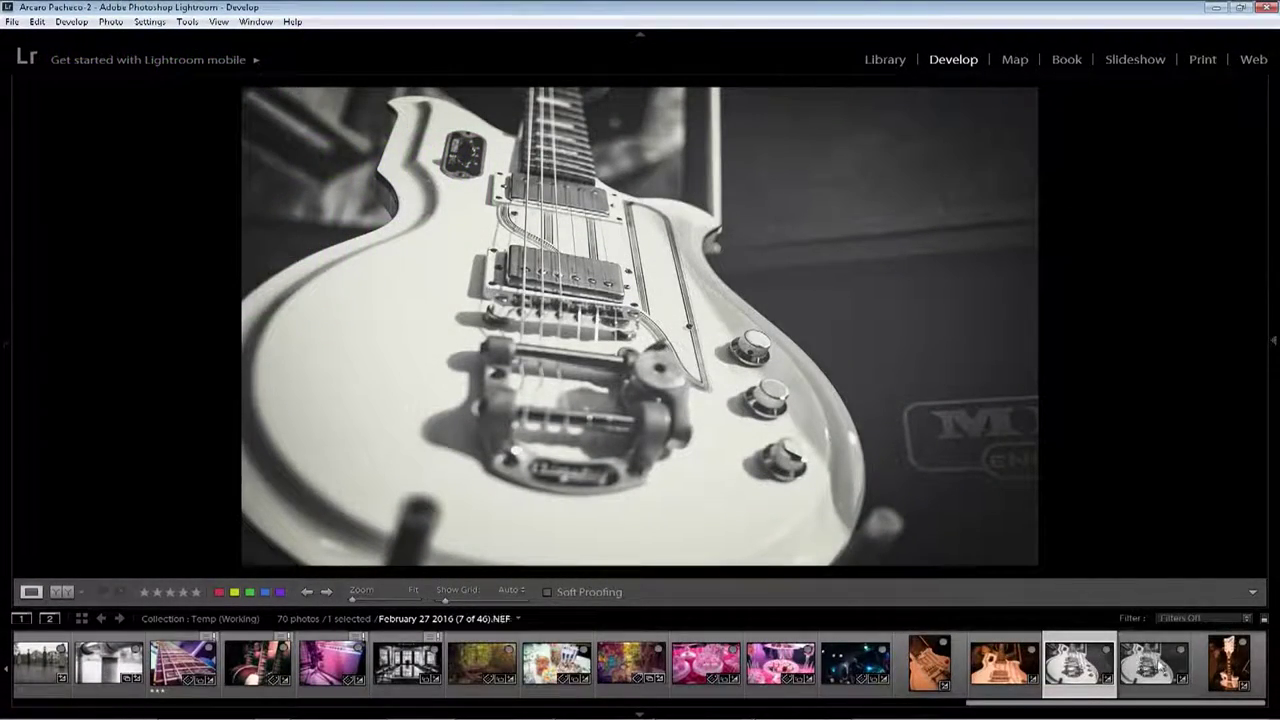
Switch from the Edit.psd copy to the original NEF guitar shot in the Lightroom filmstrip
{"action": "left_click", "coordinate": [1162, 666]}
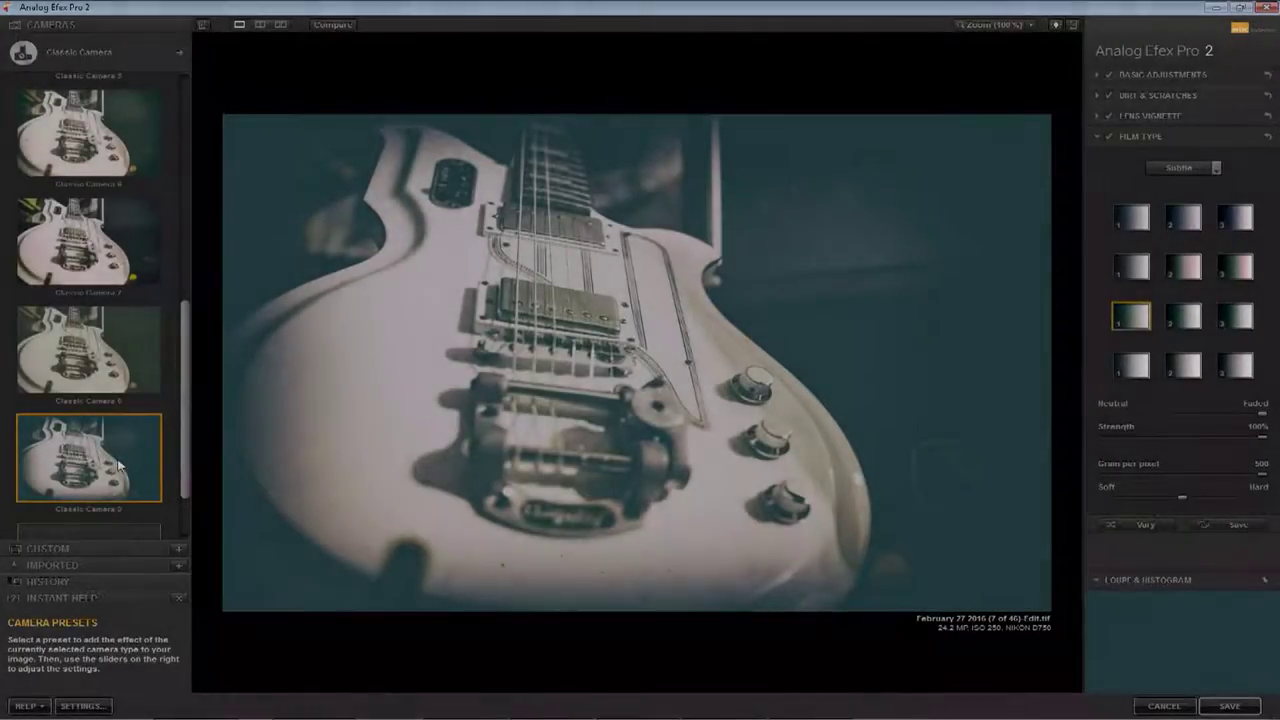
Apply Toy Camera 9 and drag the outer blur circle to raise Zoom Strength toward 85%
{"action": "scroll", "coordinate": [118, 464], "scroll_direction": "down", "scroll_amount": 1}
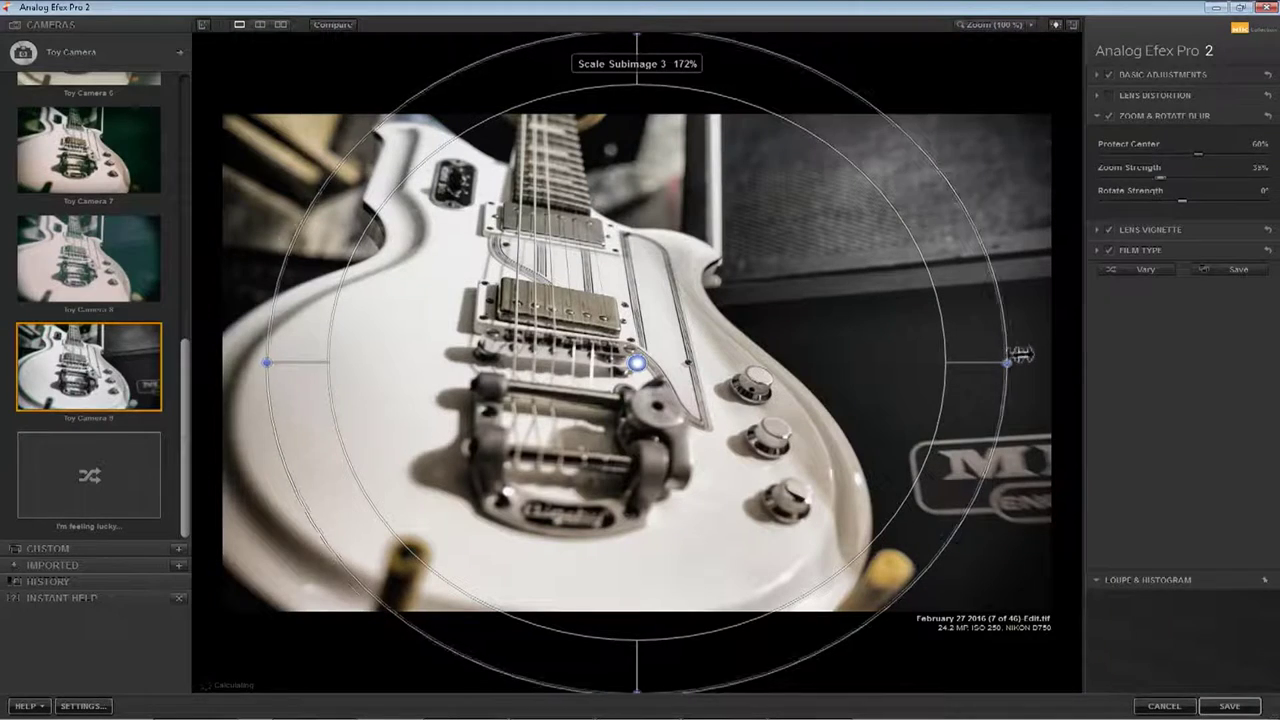
{"action": "mouse_move", "coordinate": [1020, 354]}
{"action": "left_mouse_down"}
{"action": "mouse_move", "coordinate": [1057, 350]}
{"action": "mouse_move", "coordinate": [1041, 356]}
{"action": "left_mouse_up"}
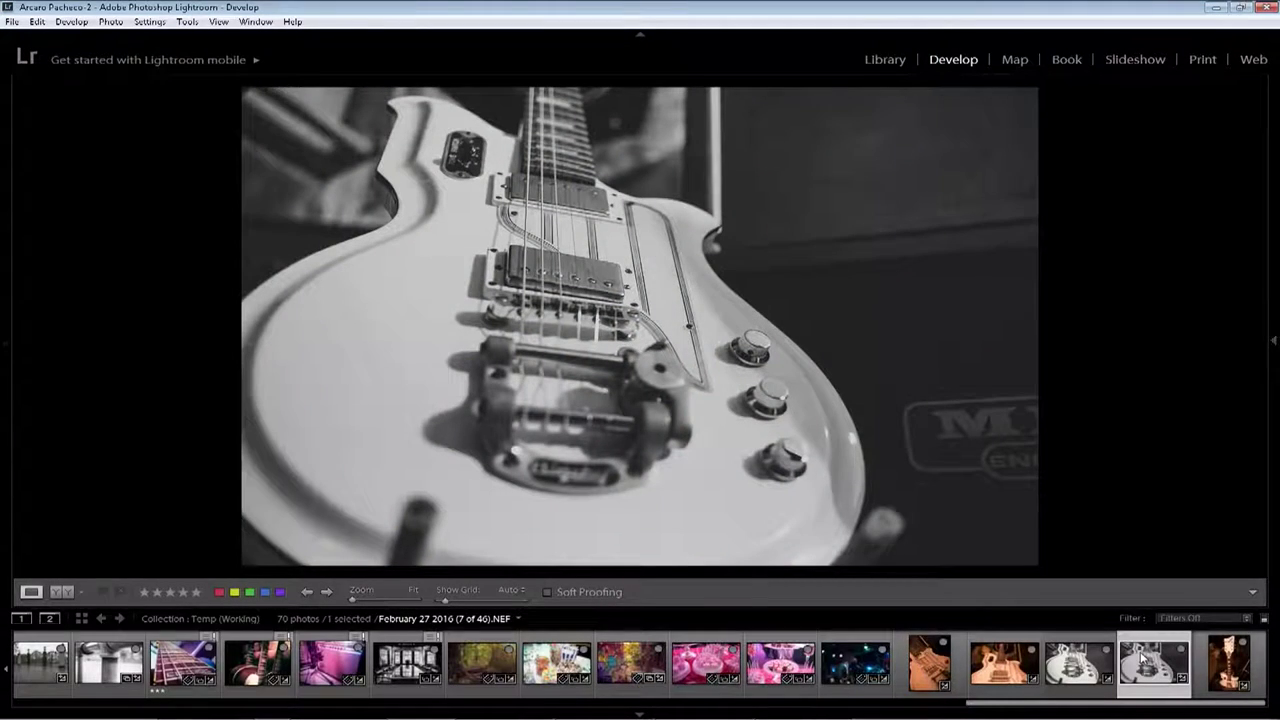
Change the guitar photo's Basic treatment from Black & White to Color
{"action": "right_click", "coordinate": [1142, 656]}
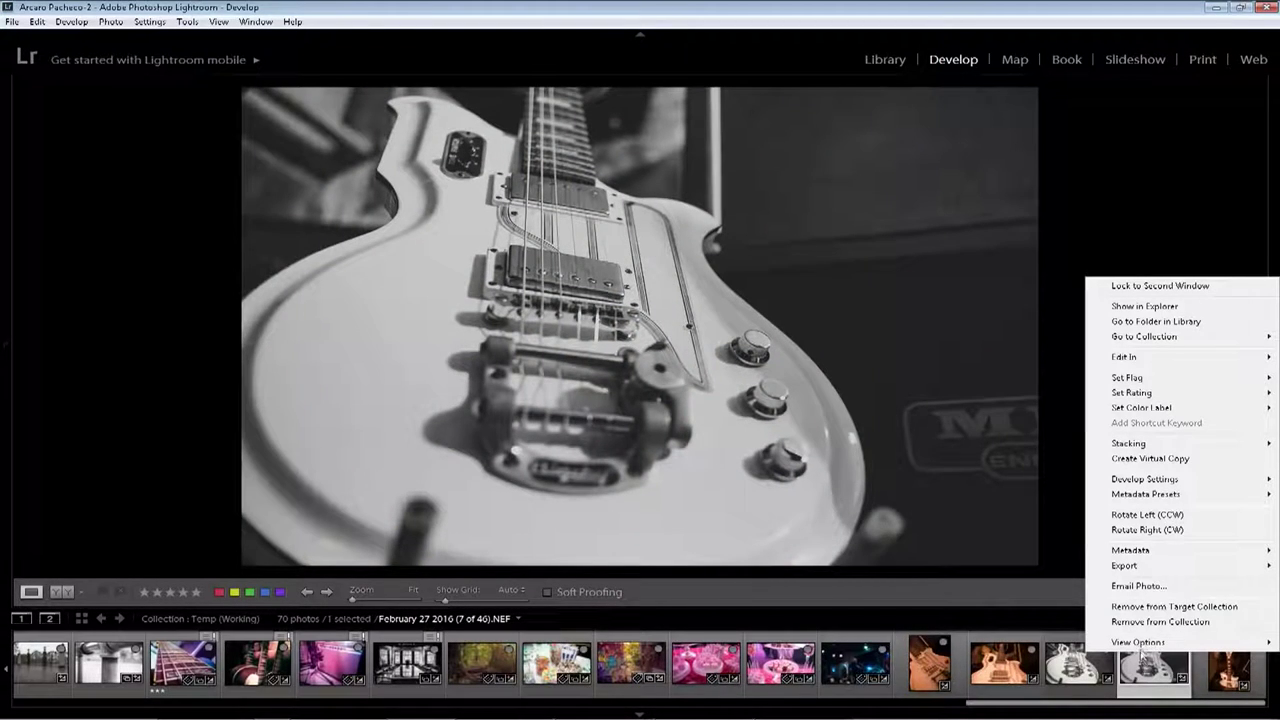
{"action": "mouse_move", "coordinate": [1140, 354]}
{"action": "left_click", "coordinate": [986, 392]}
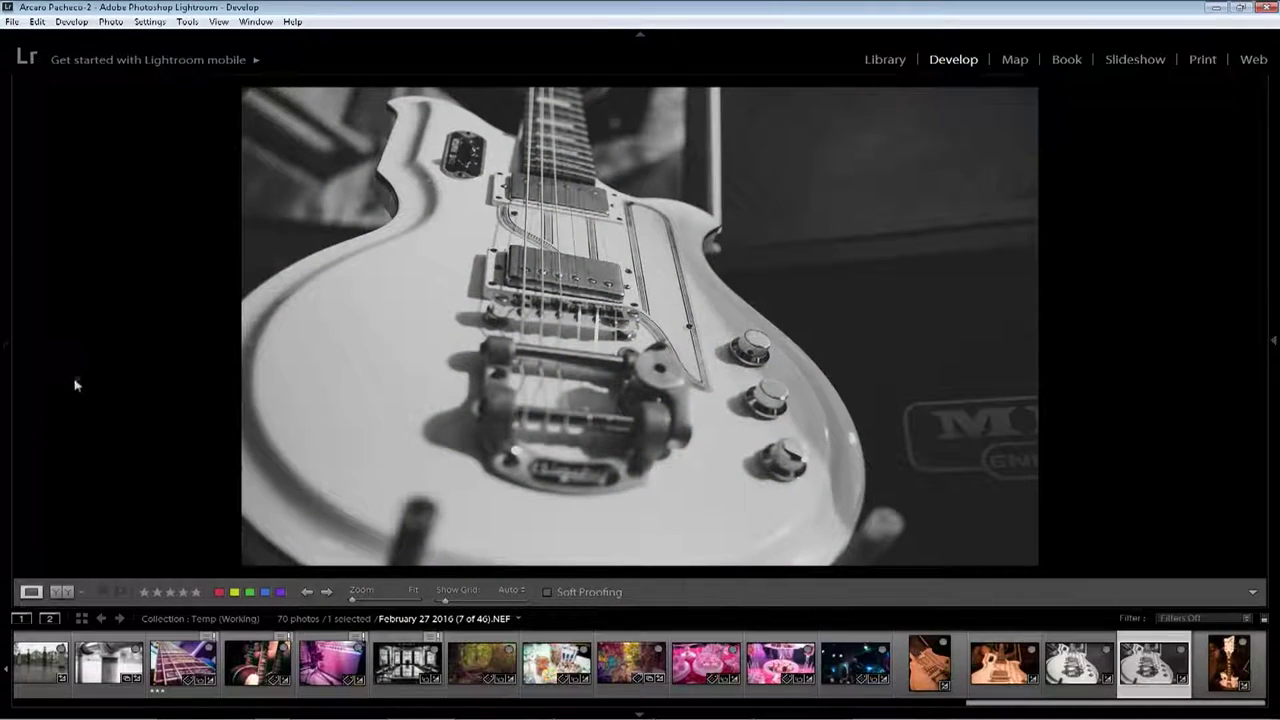
{"action": "key", "text": "F8"}
{"action": "scroll", "coordinate": [1130, 290], "scroll_direction": "up", "scroll_amount": 10}
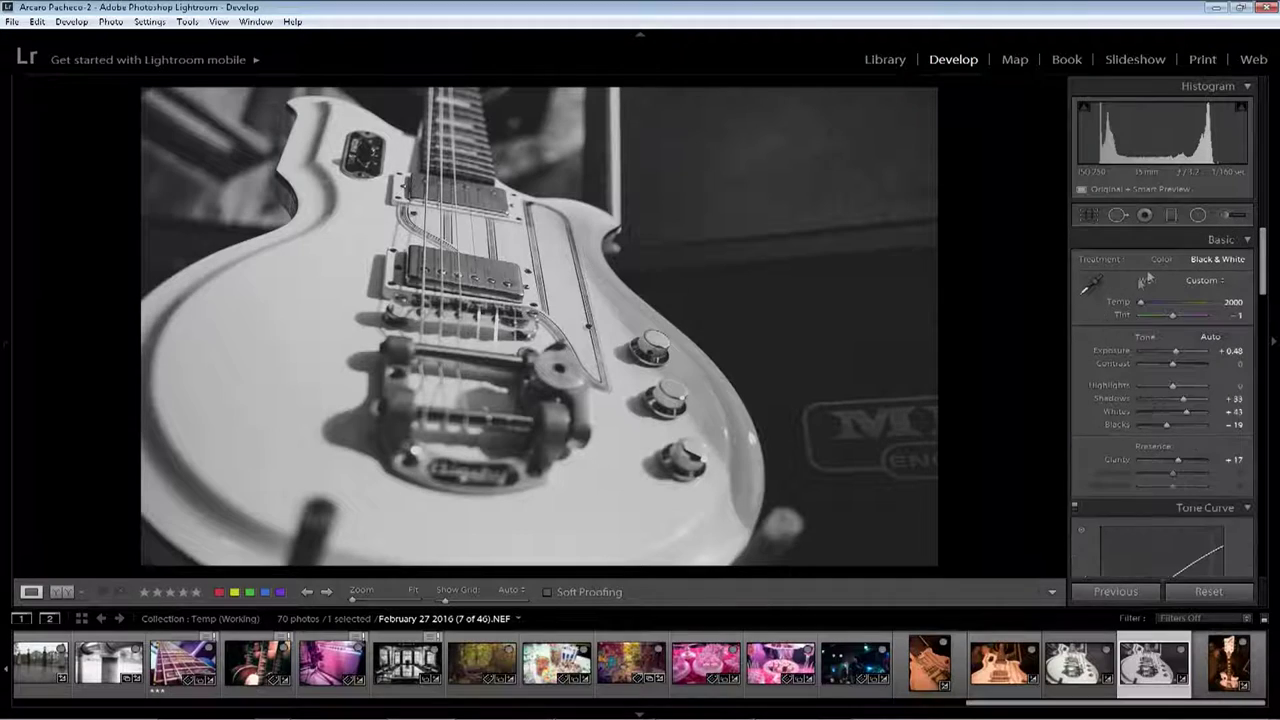
{"action": "left_click", "coordinate": [1160, 260]}
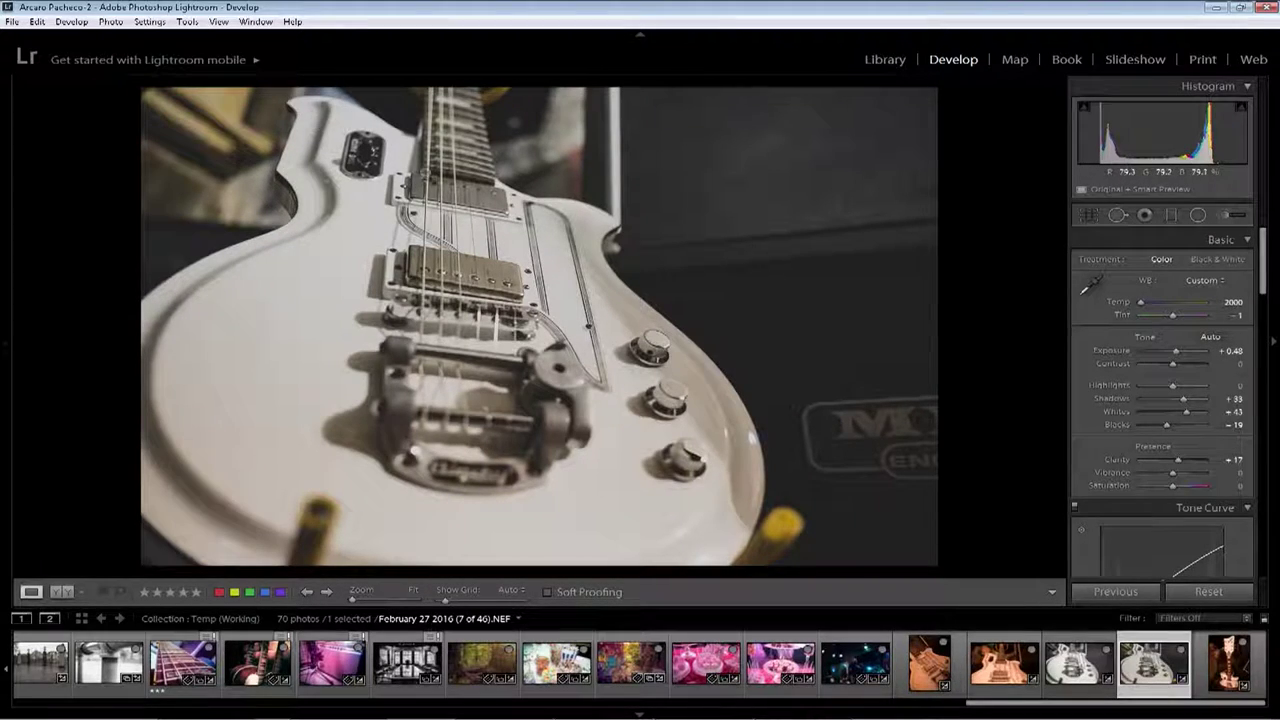
{"action": "right_click", "coordinate": [1153, 662]}
{"action": "mouse_move", "coordinate": [1124, 362]}
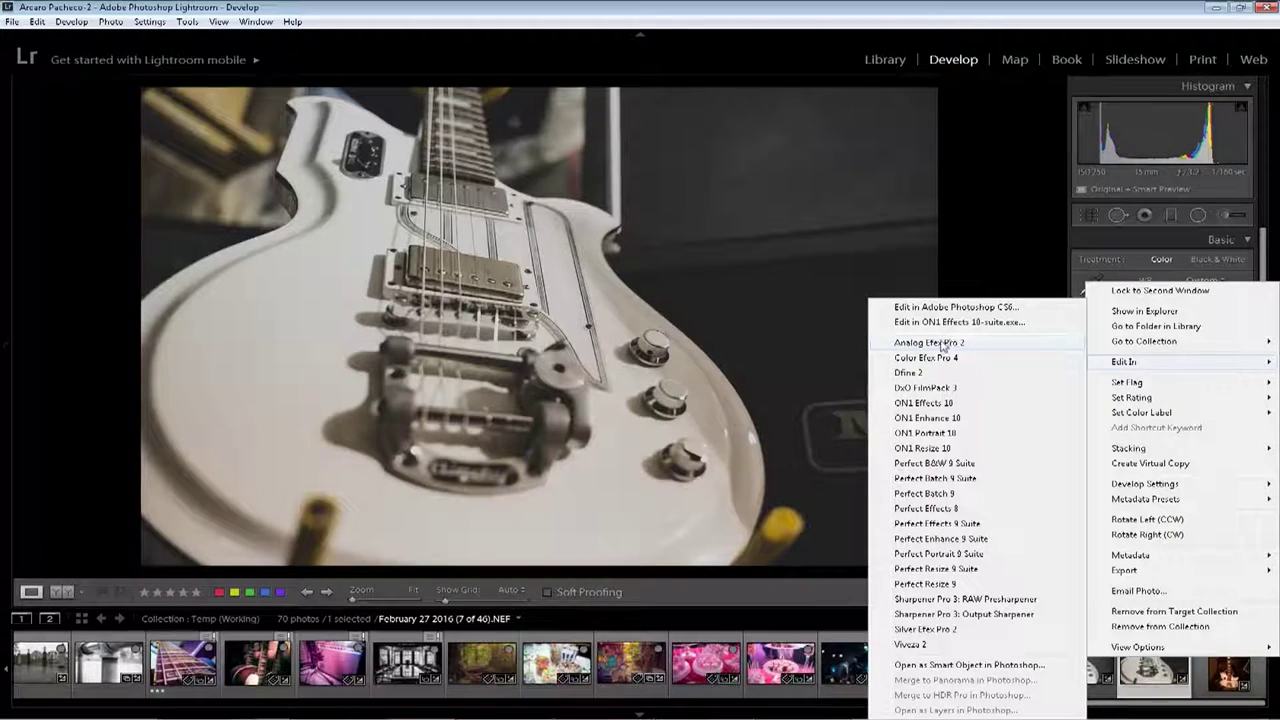
Send the colour guitar photo to Analog Efex Pro 2 as an sRGB TIFF edit copy
{"action": "left_click", "coordinate": [943, 345]}
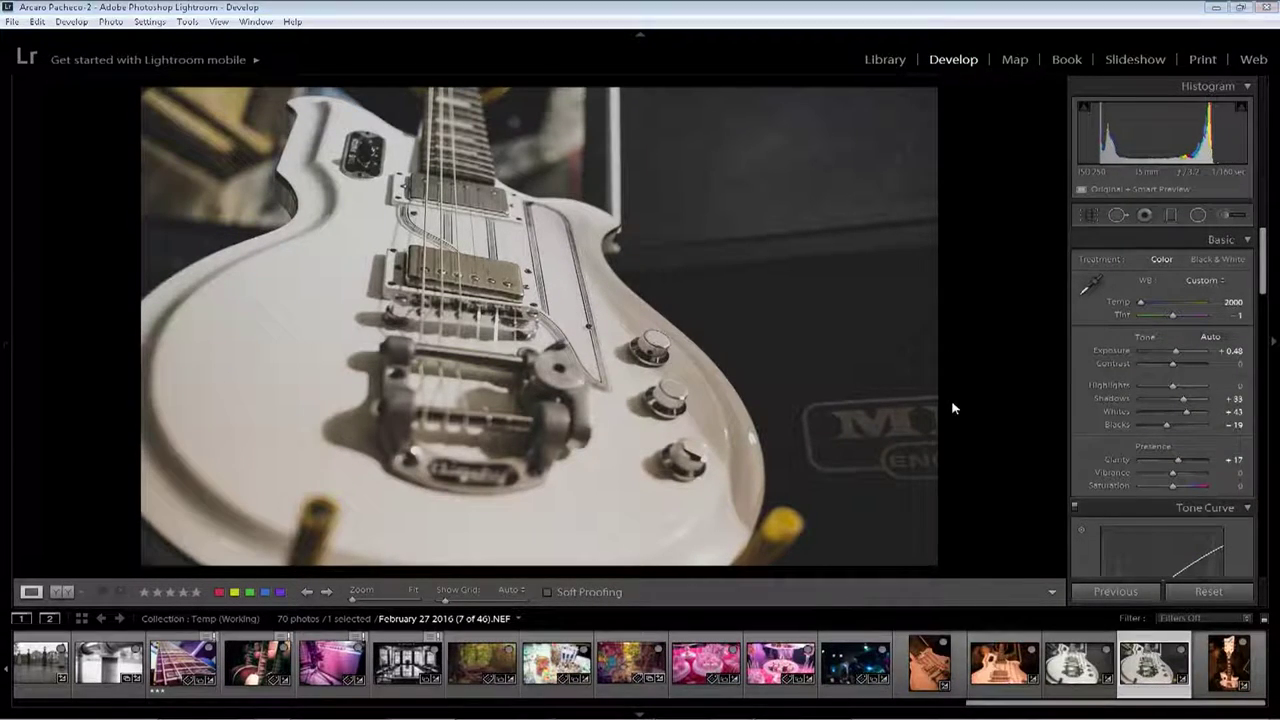
{"action": "left_click", "coordinate": [740, 436]}
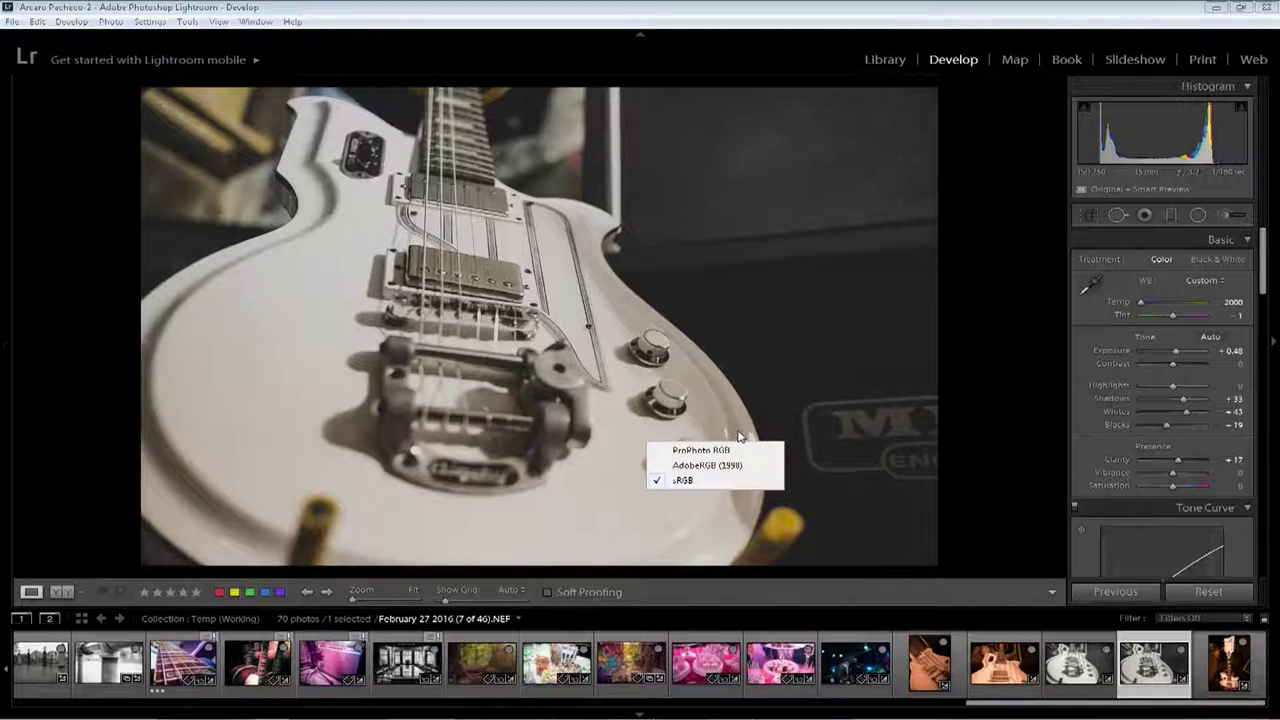
{"action": "left_click", "coordinate": [729, 480]}
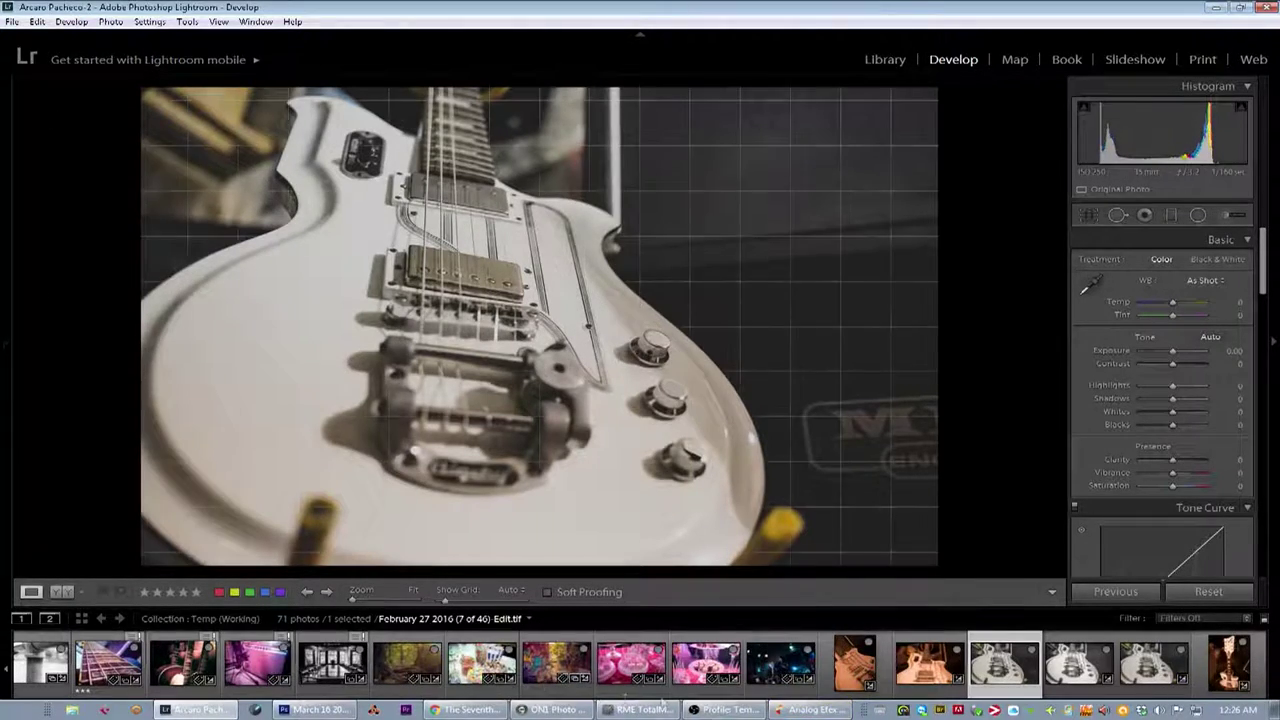
Try Classic Camera 4, then apply the teal-toned Classic Camera 9 preset to the guitar copy
{"action": "left_click", "coordinate": [812, 709]}
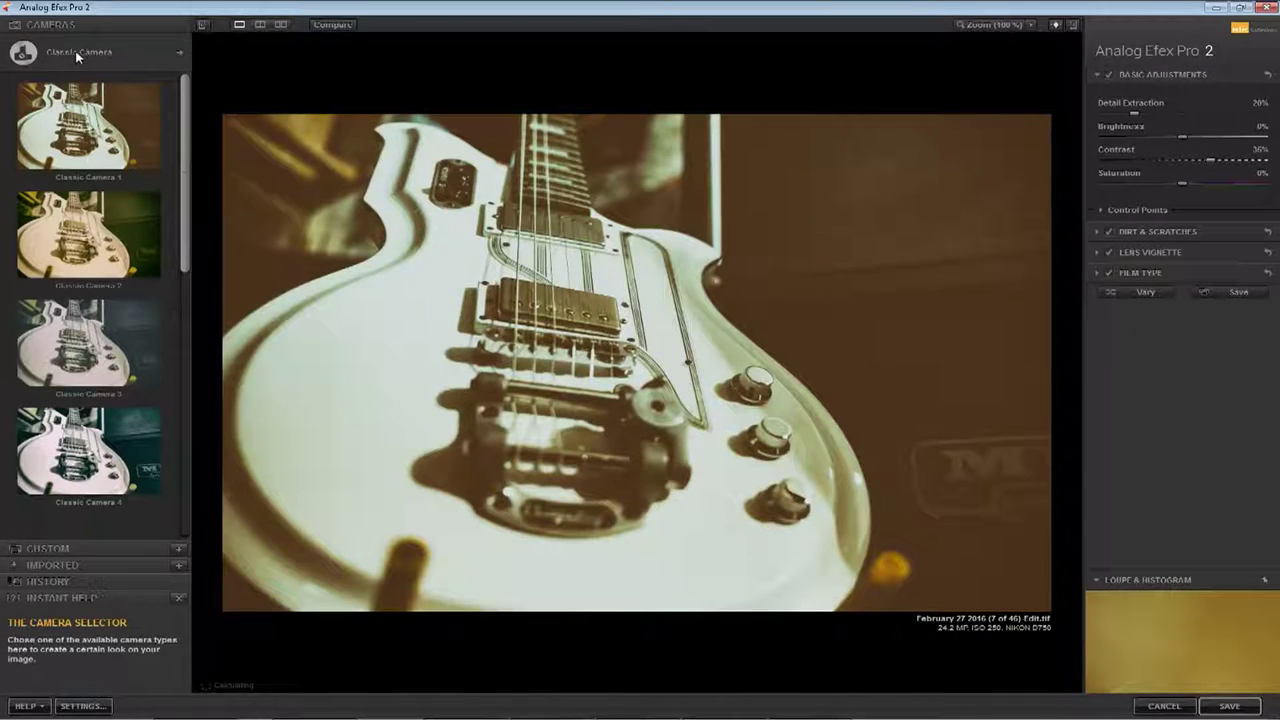
{"action": "left_click", "coordinate": [77, 54]}
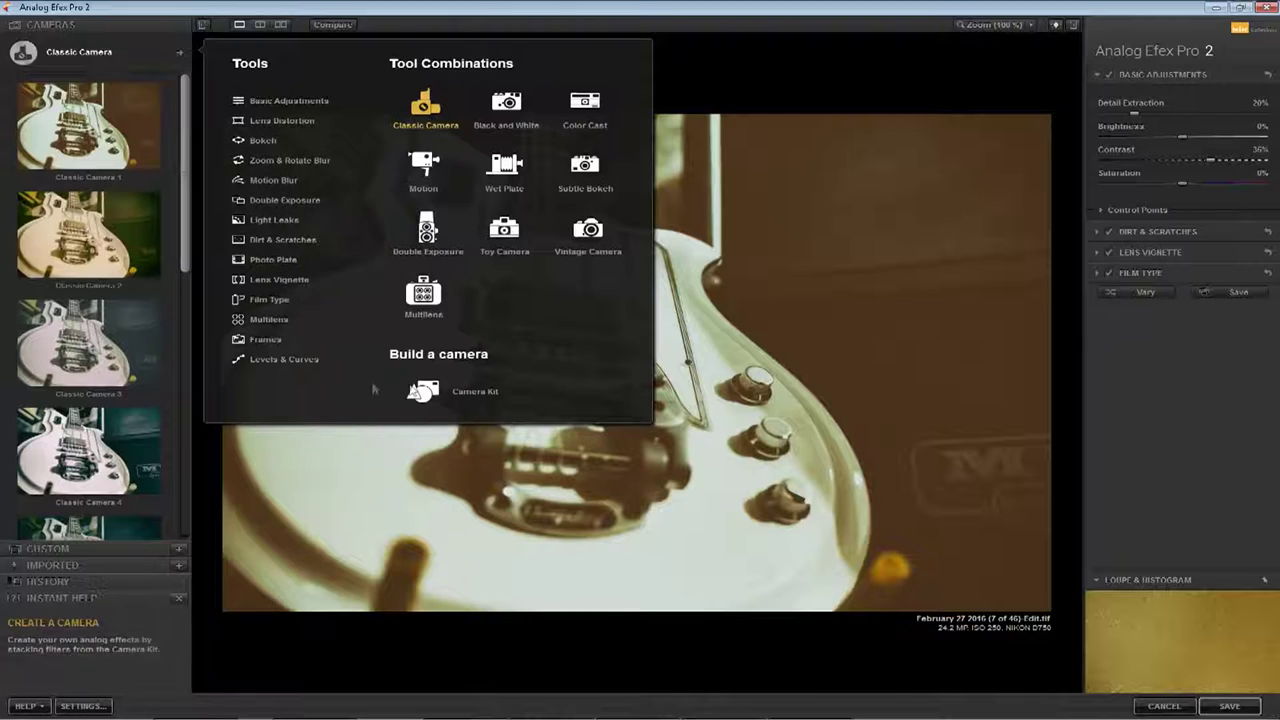
{"action": "left_click", "coordinate": [110, 450]}
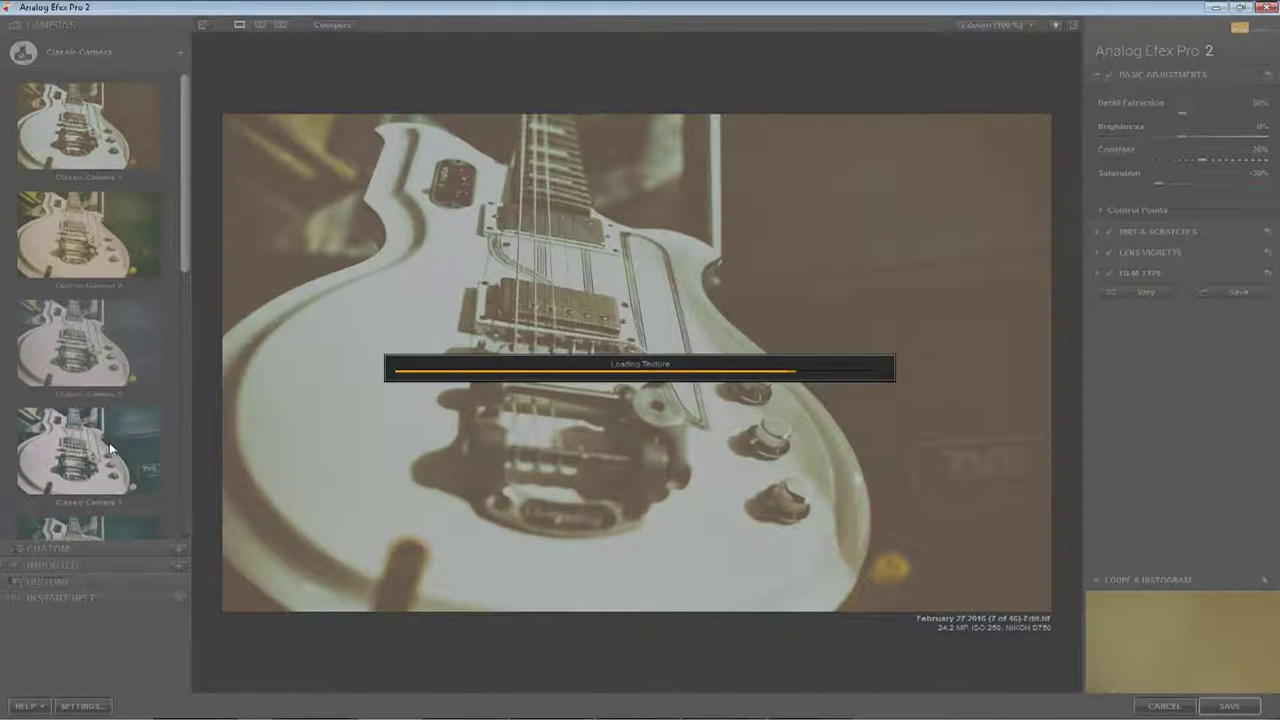
{"action": "scroll", "coordinate": [110, 420], "scroll_direction": "down", "scroll_amount": 2}
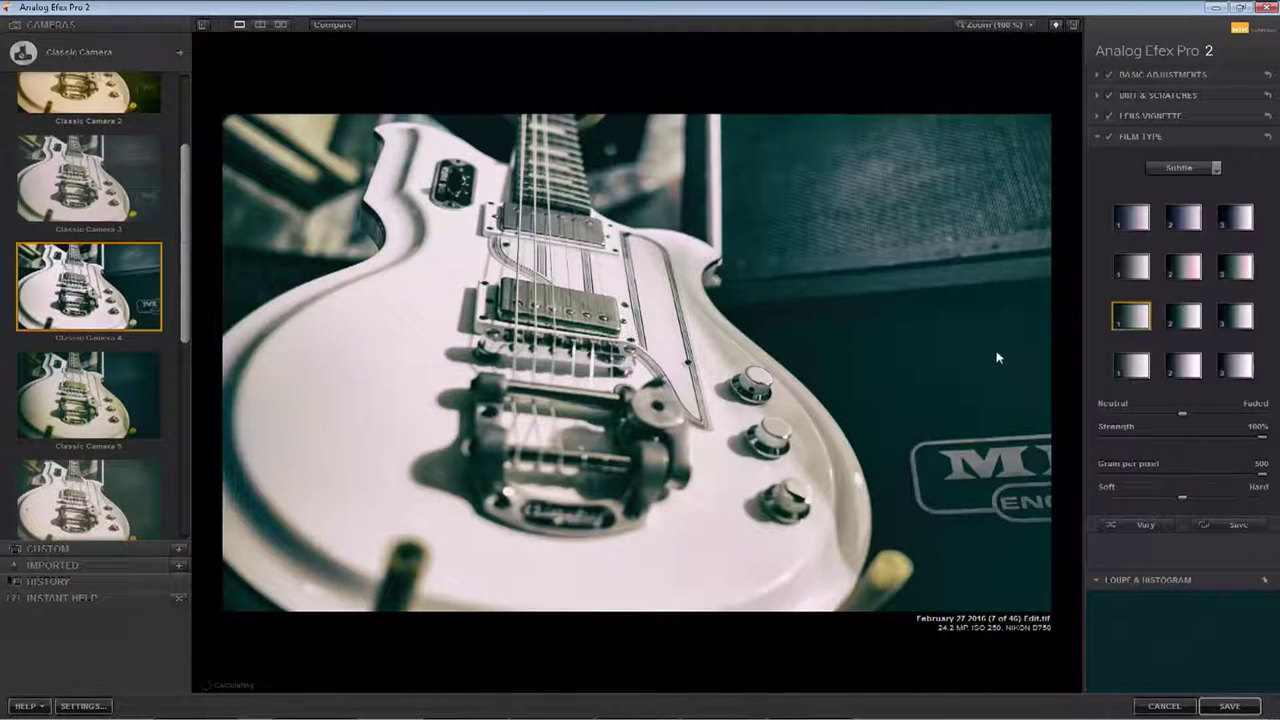
{"action": "scroll", "coordinate": [105, 475], "scroll_direction": "down", "scroll_amount": 1}
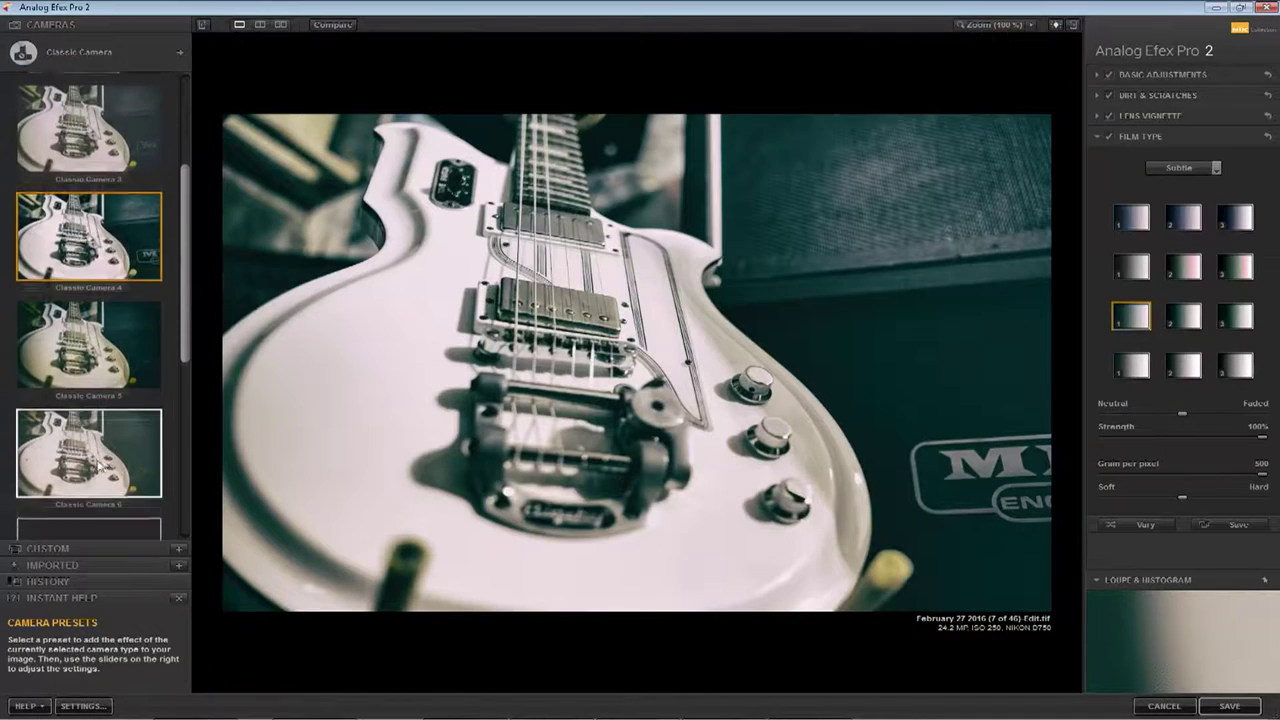
{"action": "scroll", "coordinate": [104, 455], "scroll_direction": "down", "scroll_amount": 2}
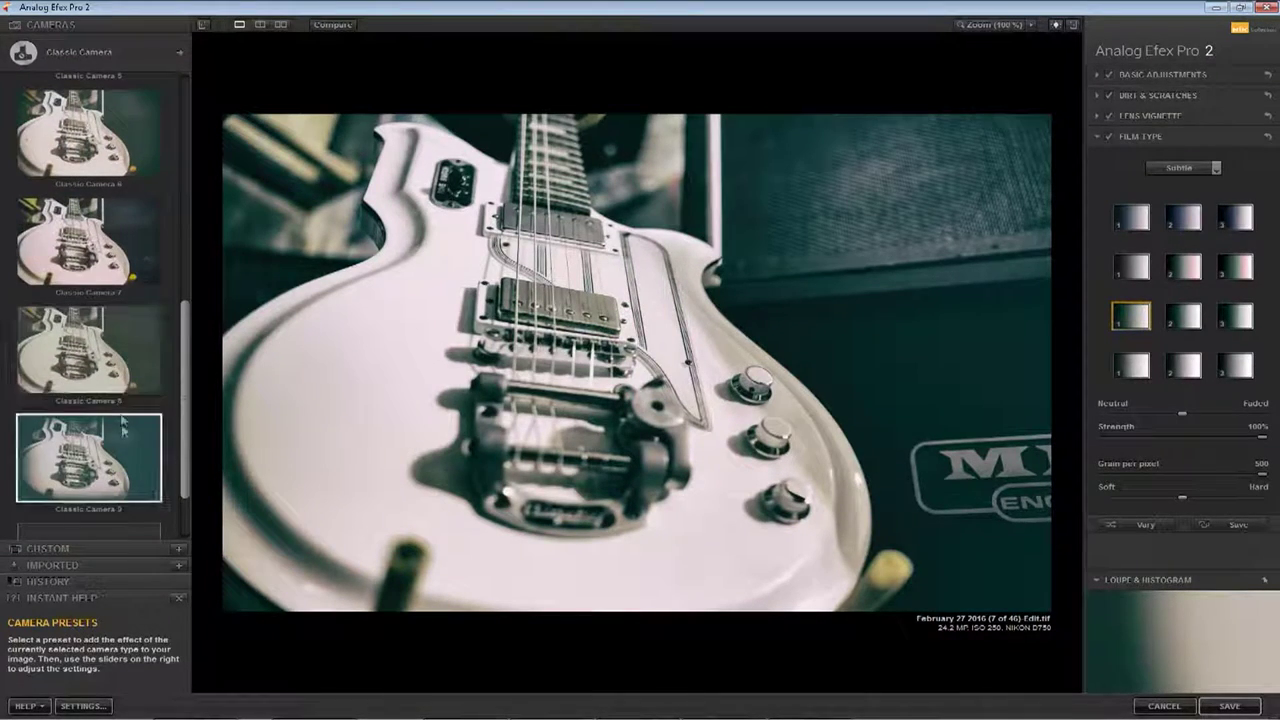
{"action": "left_click", "coordinate": [105, 455]}
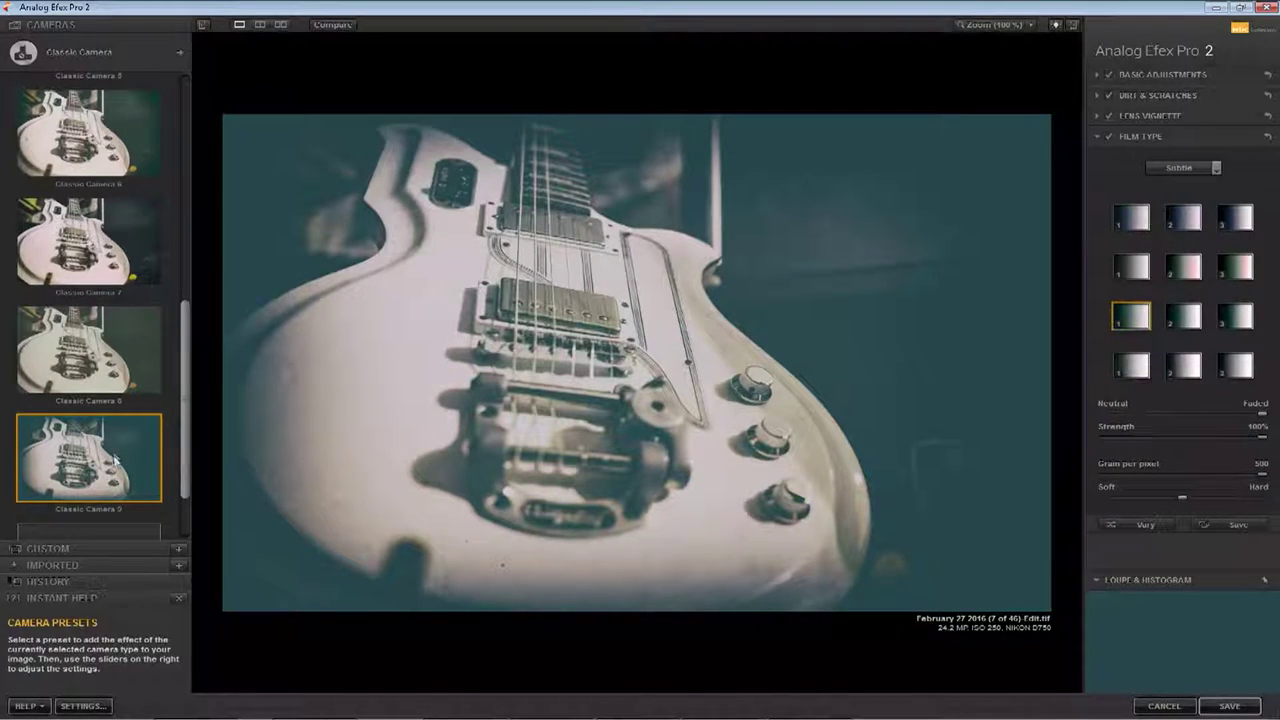
{"action": "scroll", "coordinate": [115, 460], "scroll_direction": "down", "scroll_amount": 2}
{"action": "scroll", "coordinate": [150, 430], "scroll_direction": "up", "scroll_amount": 3}
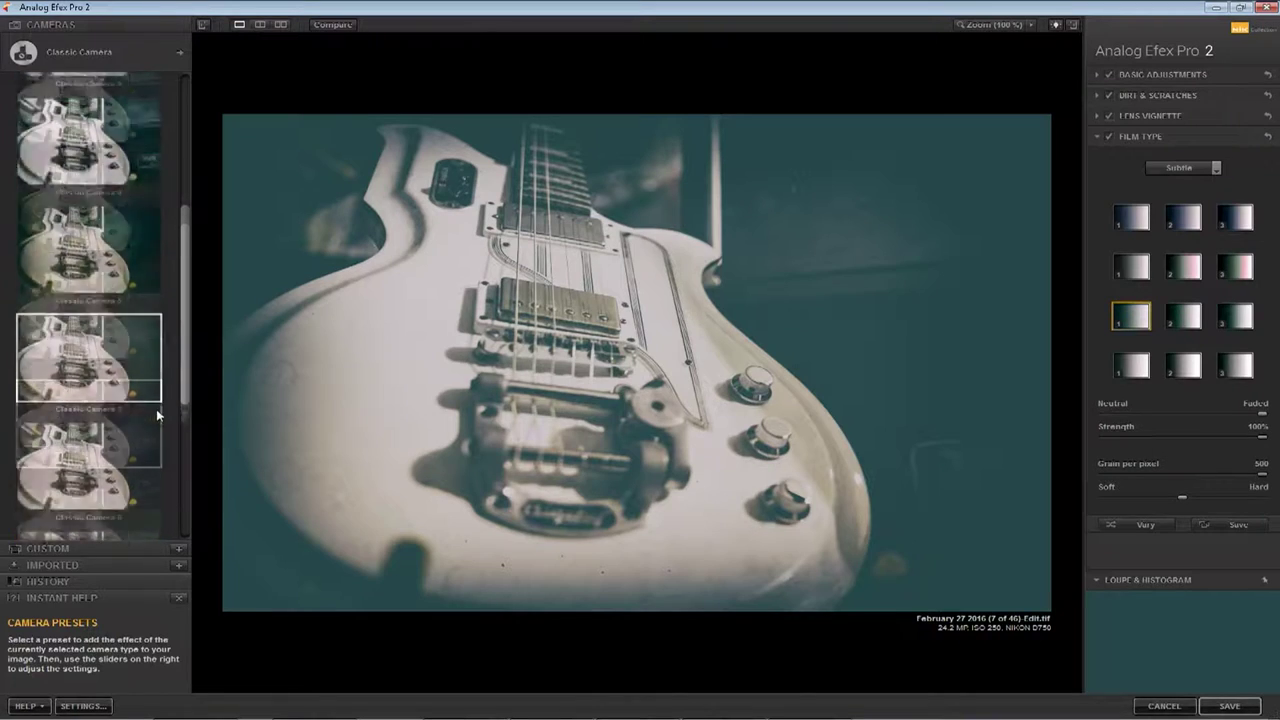
{"action": "left_click", "coordinate": [179, 52]}
Apply the Double Exposure 3 camera preset to the guitar copy
{"action": "left_click", "coordinate": [437, 245]}
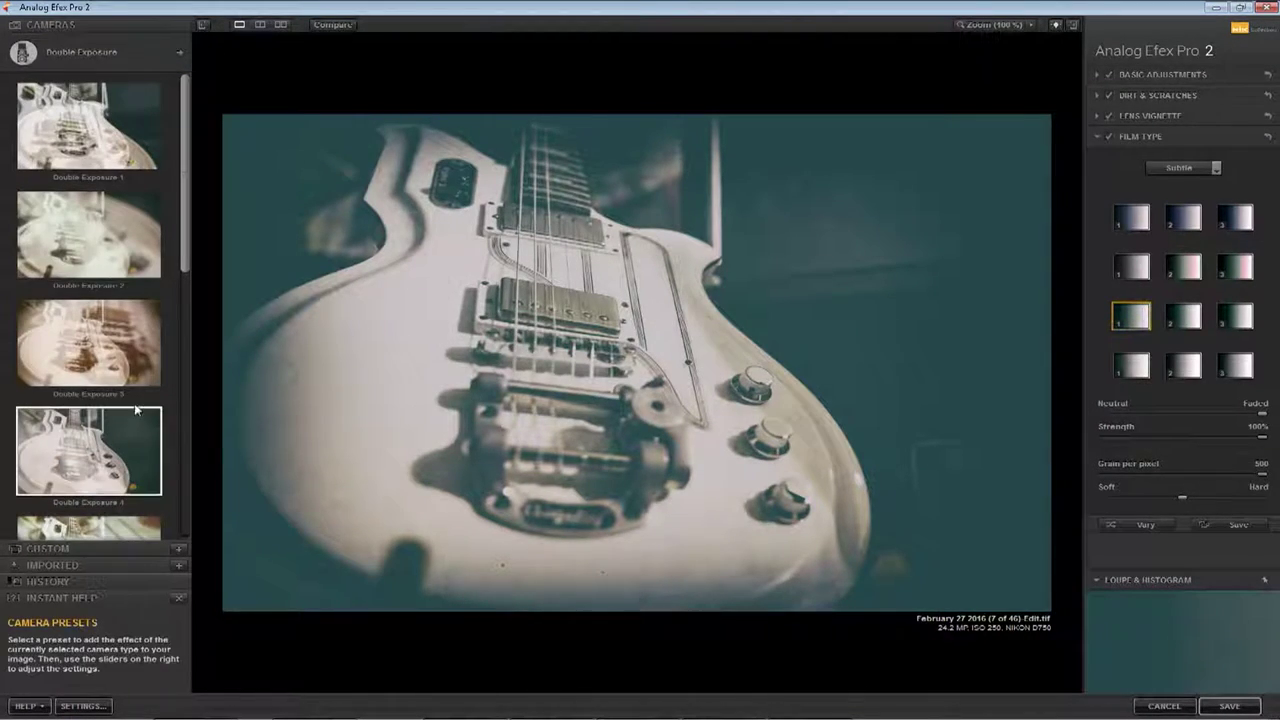
{"action": "scroll", "coordinate": [116, 420], "scroll_direction": "down", "scroll_amount": 1}
{"action": "scroll", "coordinate": [116, 412], "scroll_direction": "down", "scroll_amount": 2}
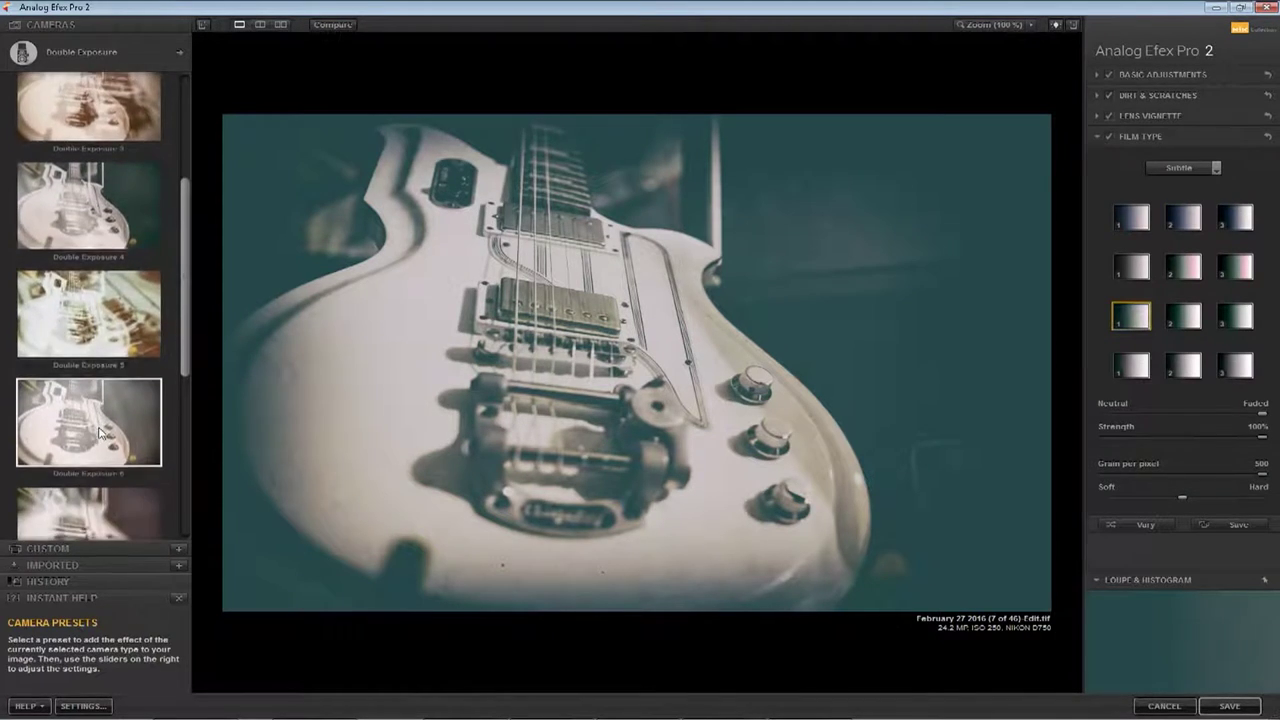
{"action": "scroll", "coordinate": [103, 430], "scroll_direction": "up", "scroll_amount": 3}
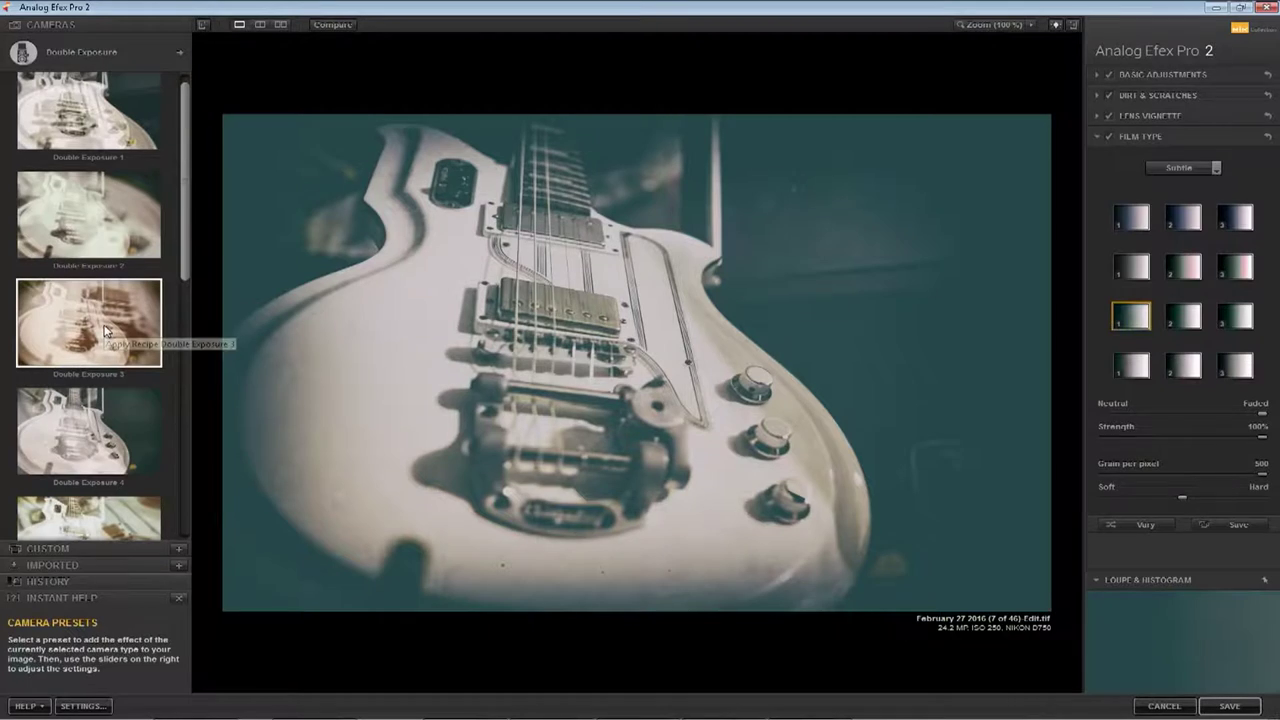
{"action": "left_click", "coordinate": [105, 332]}
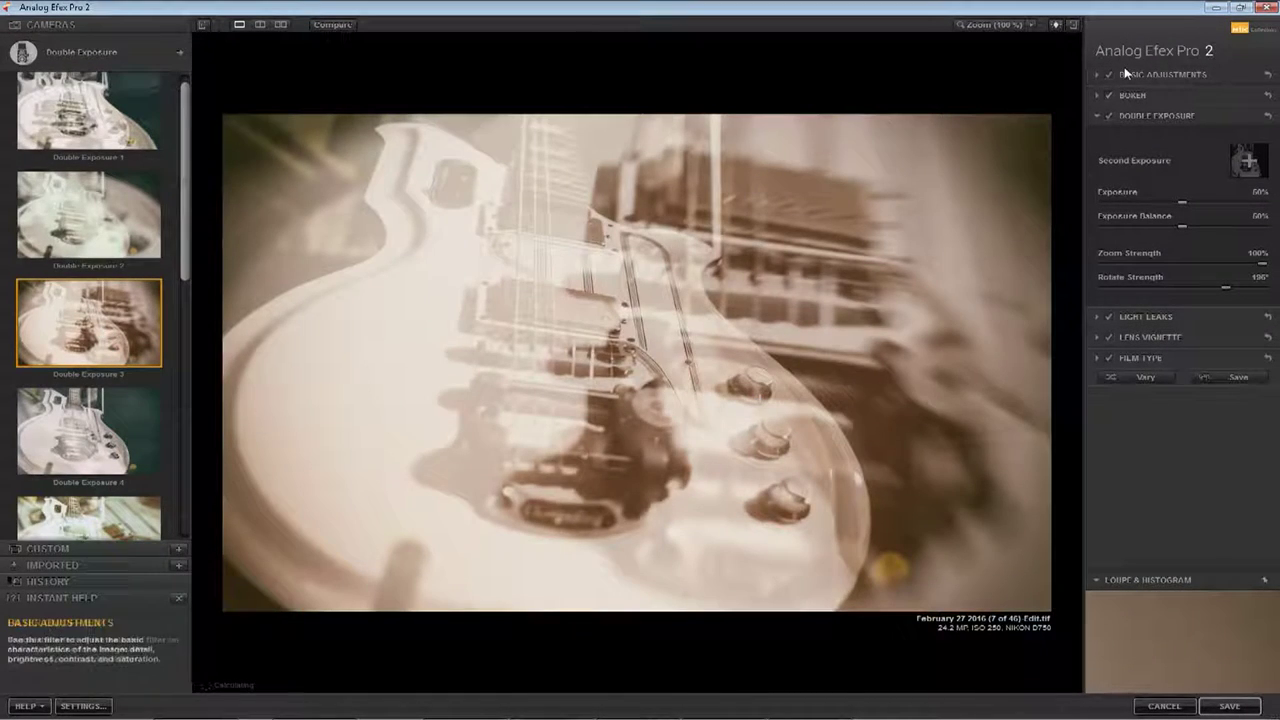
Expand the Double Exposure settings and toggle the effect off and on to compare
{"action": "left_click", "coordinate": [1097, 76]}
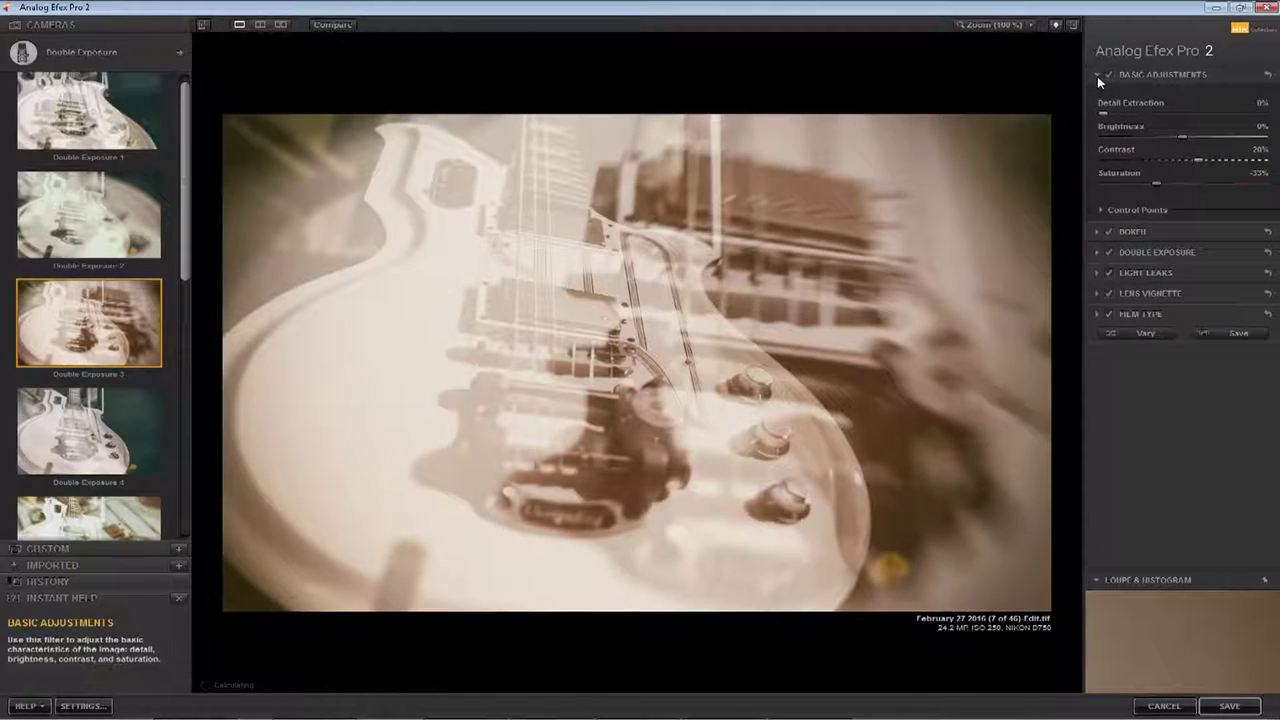
{"action": "left_click", "coordinate": [1097, 76]}
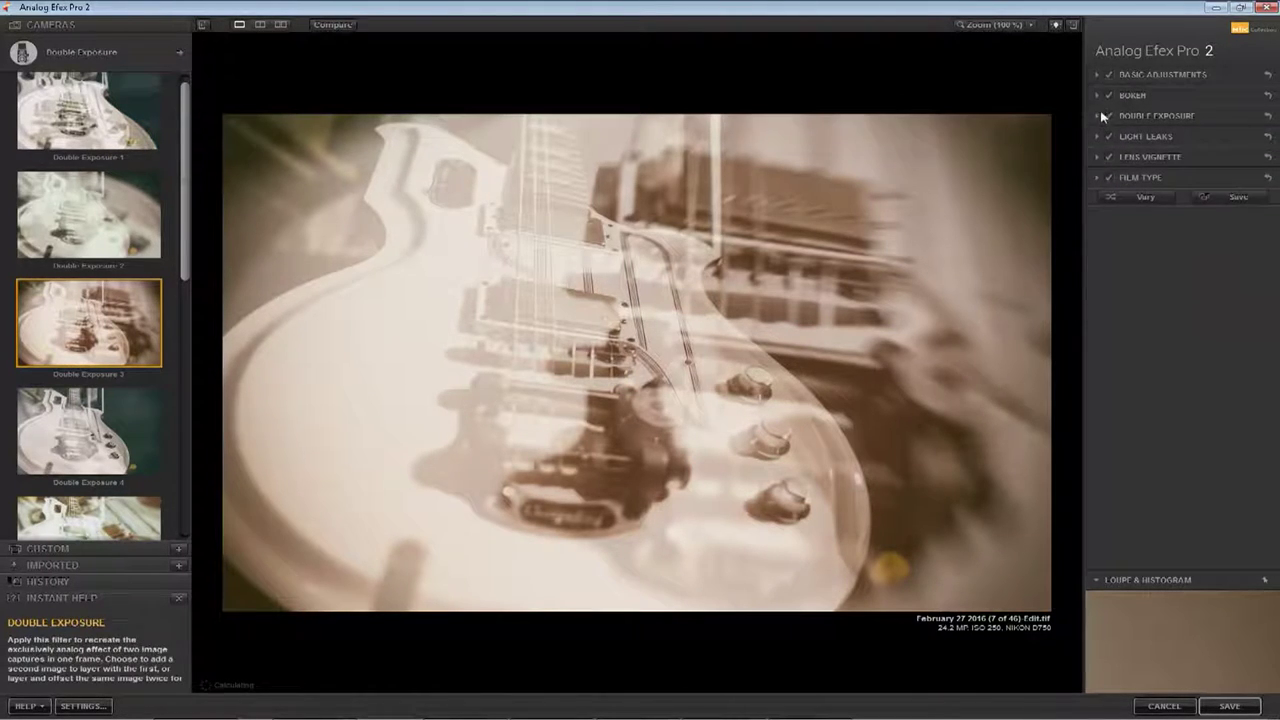
{"action": "left_click", "coordinate": [1097, 96]}
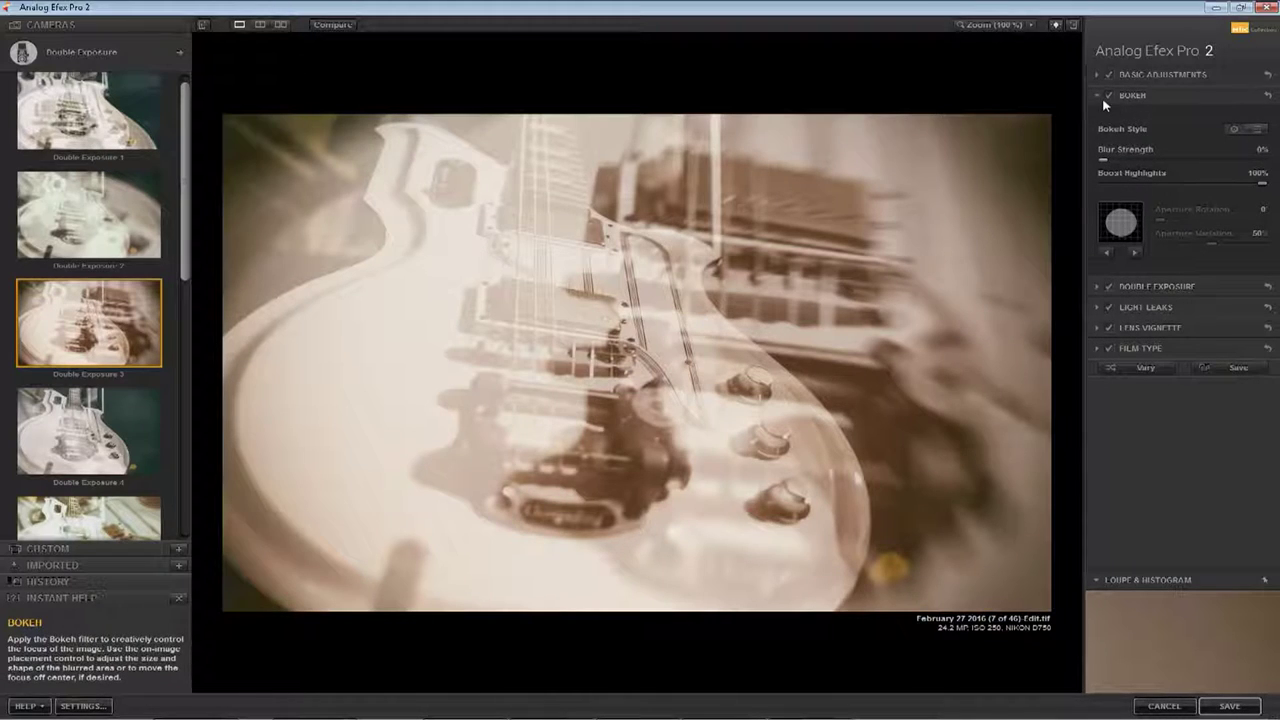
{"action": "left_click", "coordinate": [1097, 95]}
{"action": "left_click", "coordinate": [1096, 117]}
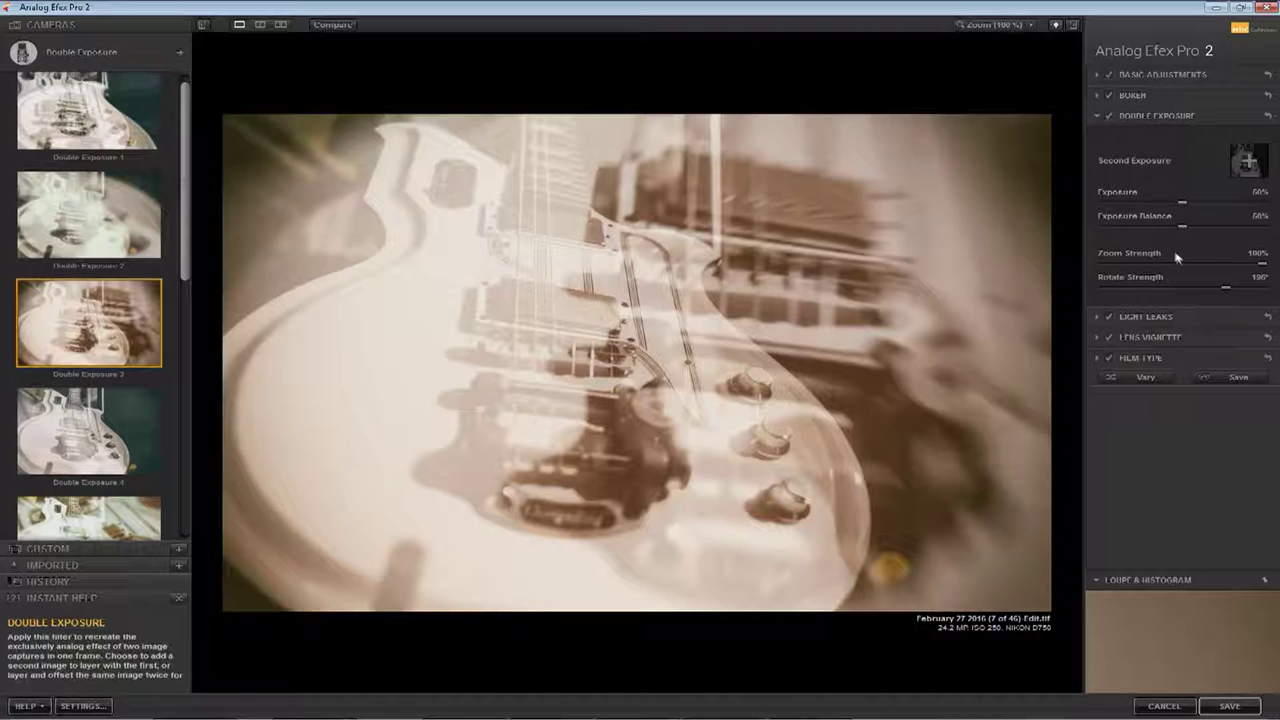
{"action": "left_click", "coordinate": [1108, 117]}
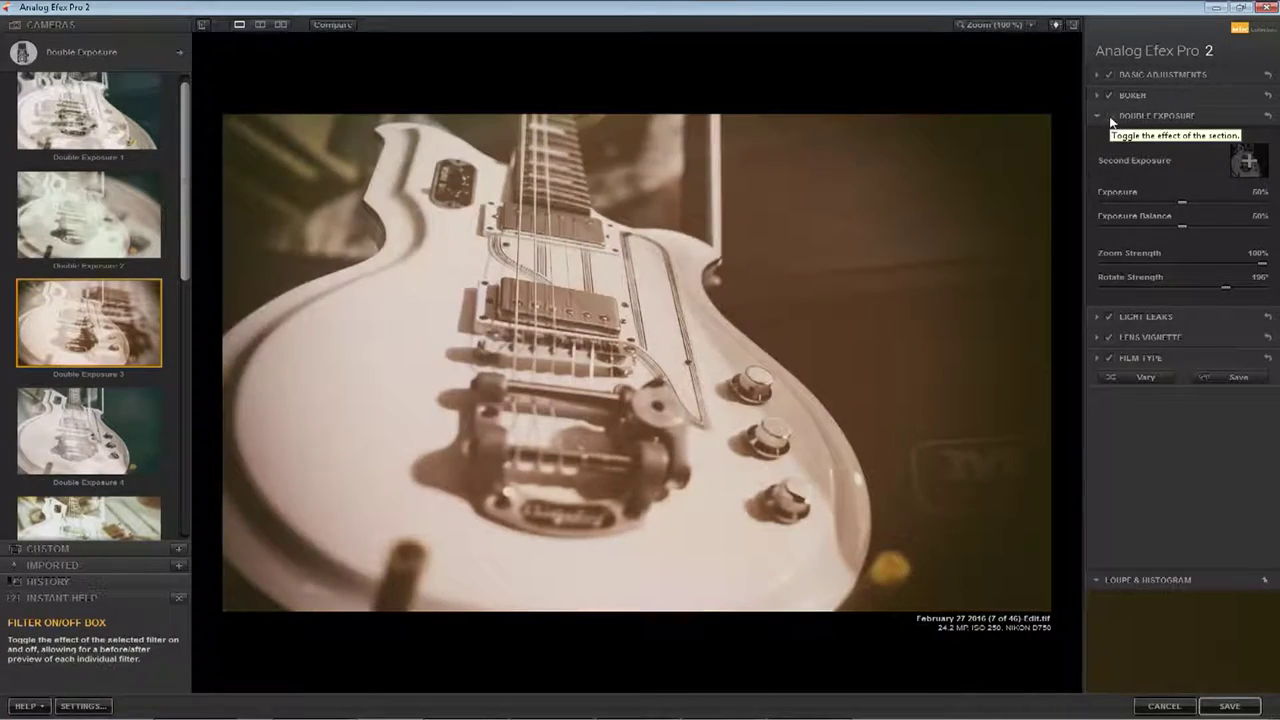
{"action": "left_click", "coordinate": [1108, 117]}
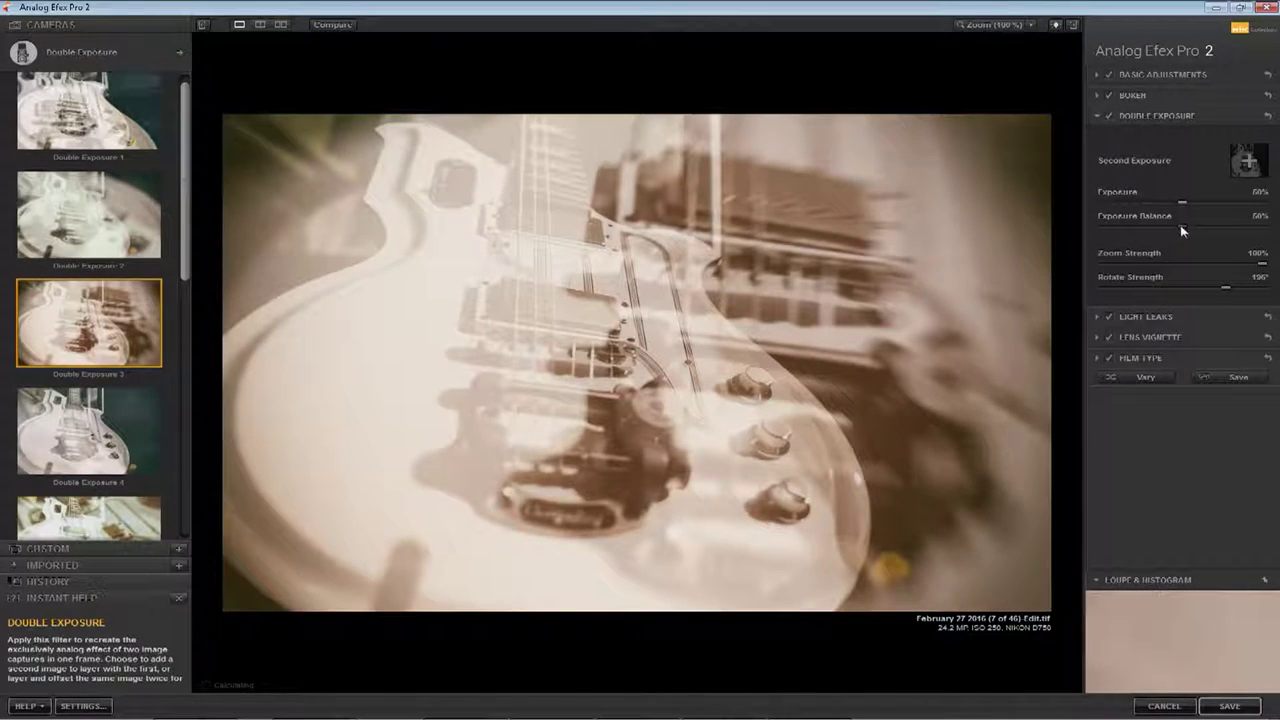
Lower Exposure Balance to 38%, then reposition, level and scale the second exposure to 110%
{"action": "left_click_drag", "start_coordinate": [1209, 233], "coordinate": [1163, 232]}
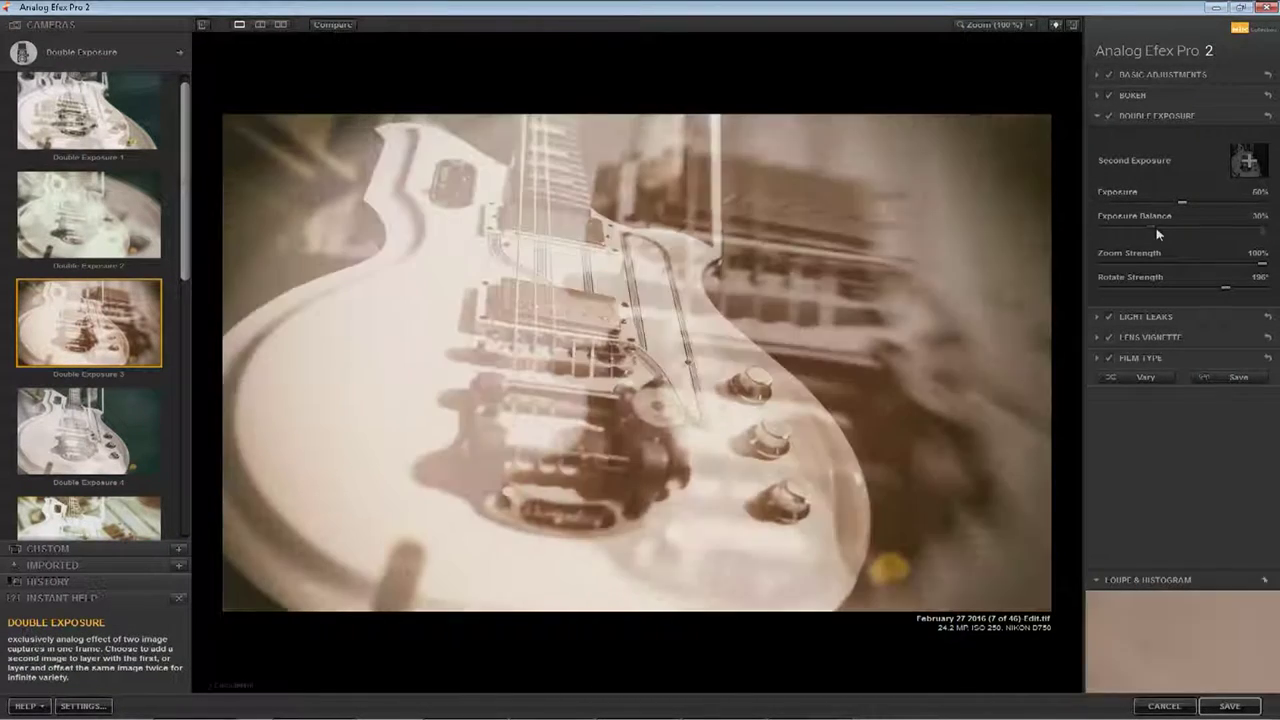
{"action": "mouse_move", "coordinate": [936, 295]}
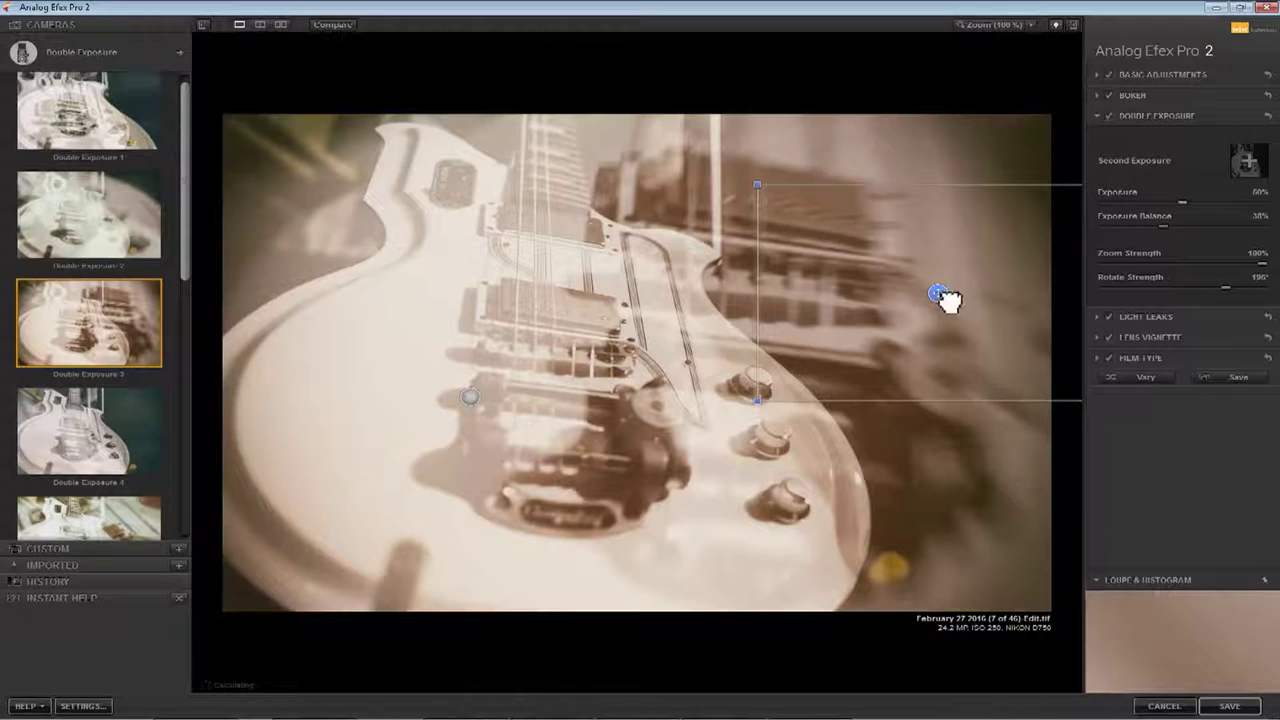
{"action": "left_click_drag", "start_coordinate": [940, 297], "coordinate": [728, 350]}
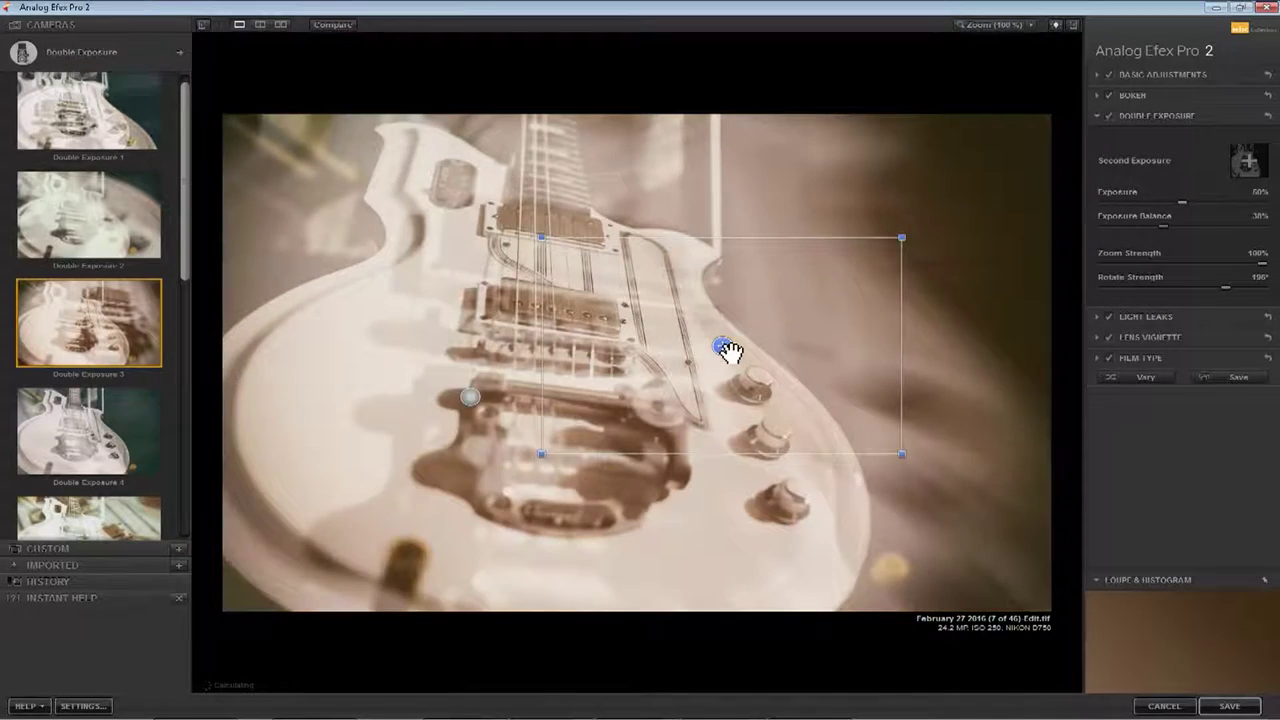
{"action": "left_click_drag", "start_coordinate": [728, 350], "coordinate": [931, 239]}
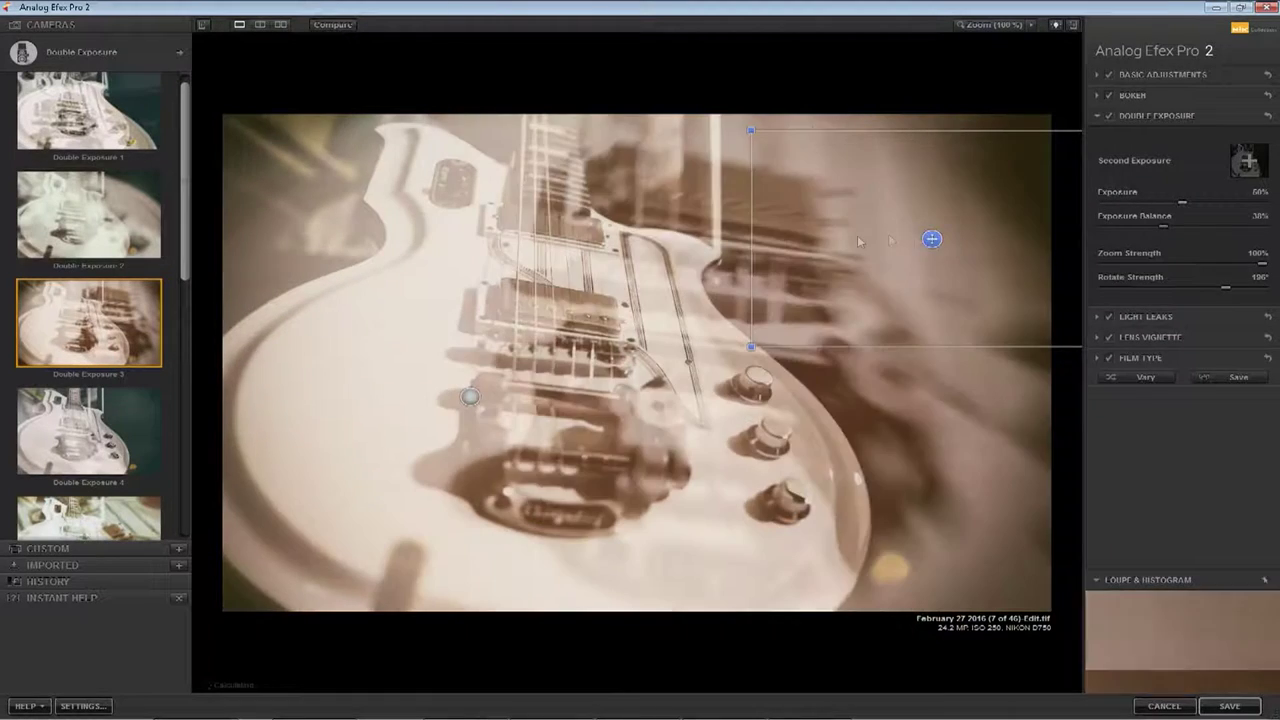
{"action": "left_click_drag", "start_coordinate": [749, 163], "coordinate": [711, 82]}
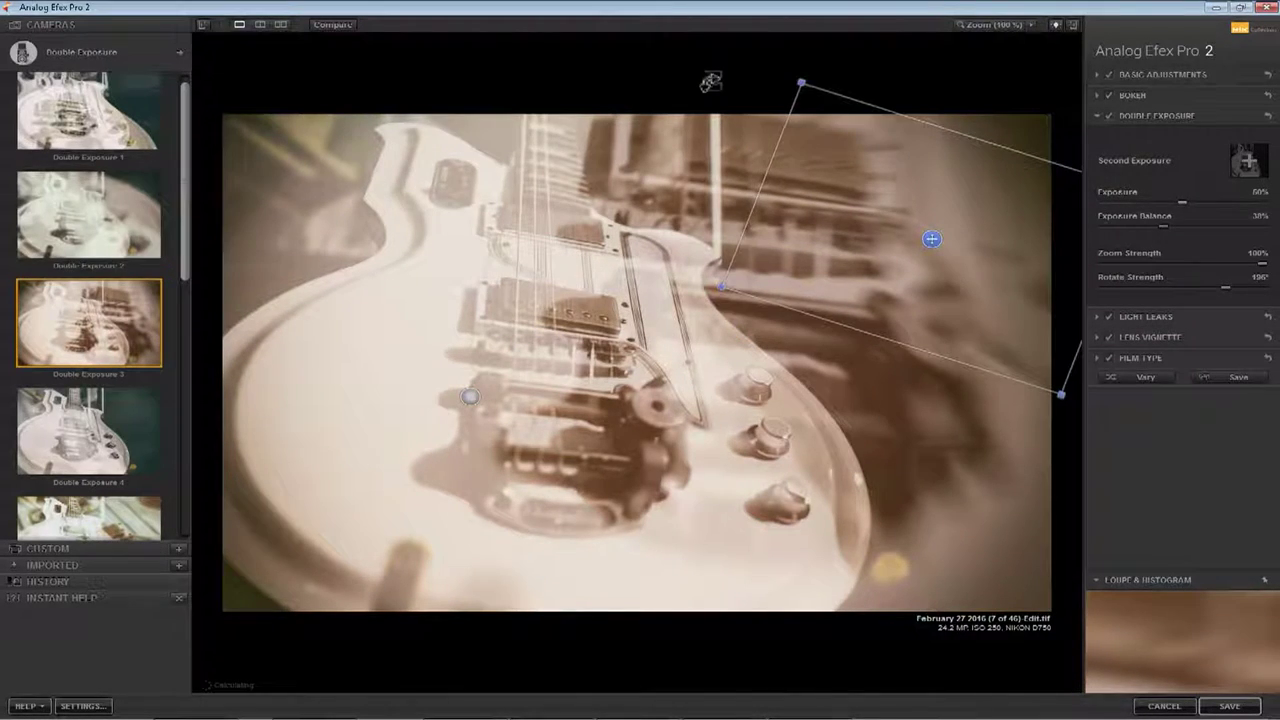
{"action": "left_click_drag", "start_coordinate": [722, 200], "coordinate": [718, 330]}
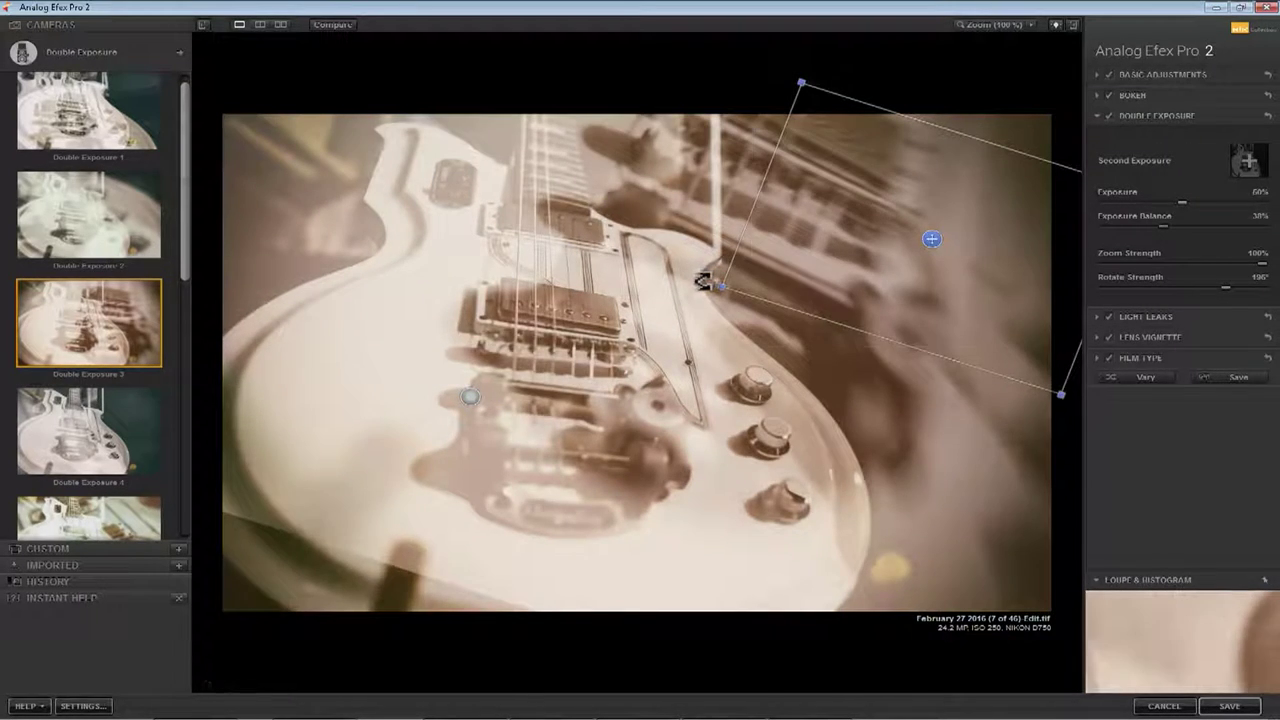
{"action": "left_click_drag", "start_coordinate": [706, 277], "coordinate": [787, 258]}
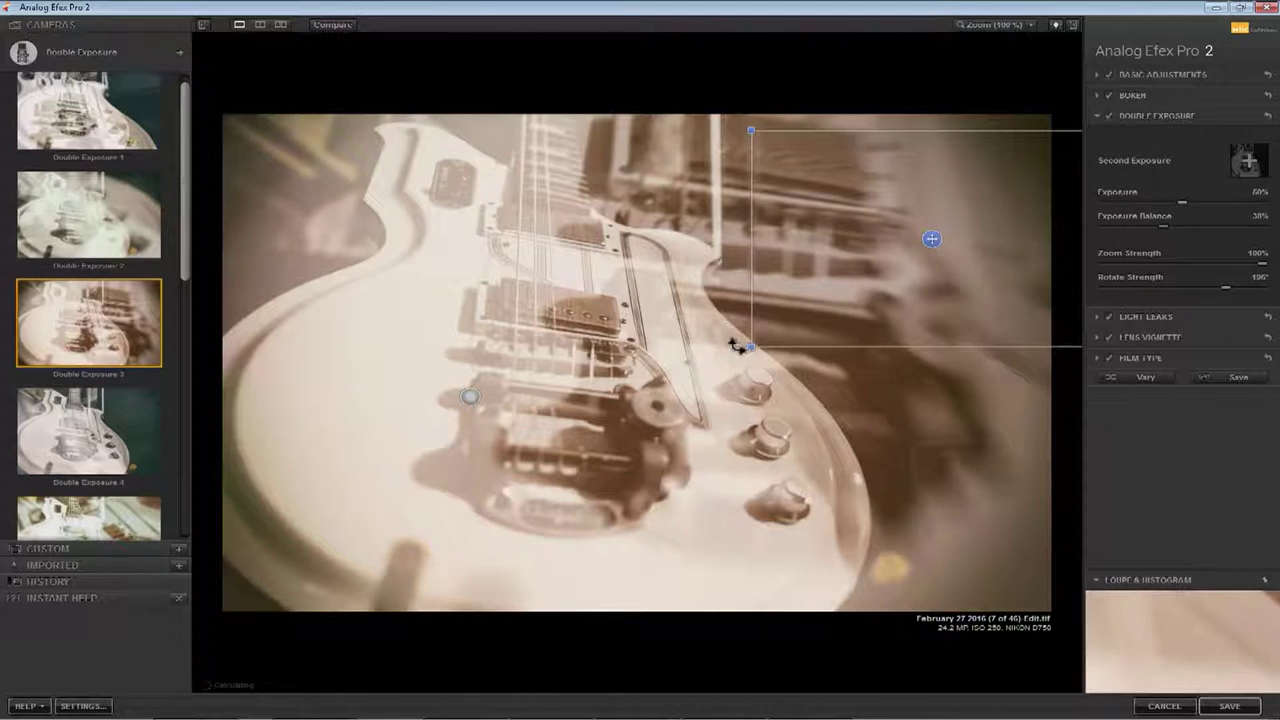
{"action": "left_click_drag", "start_coordinate": [762, 355], "coordinate": [771, 337]}
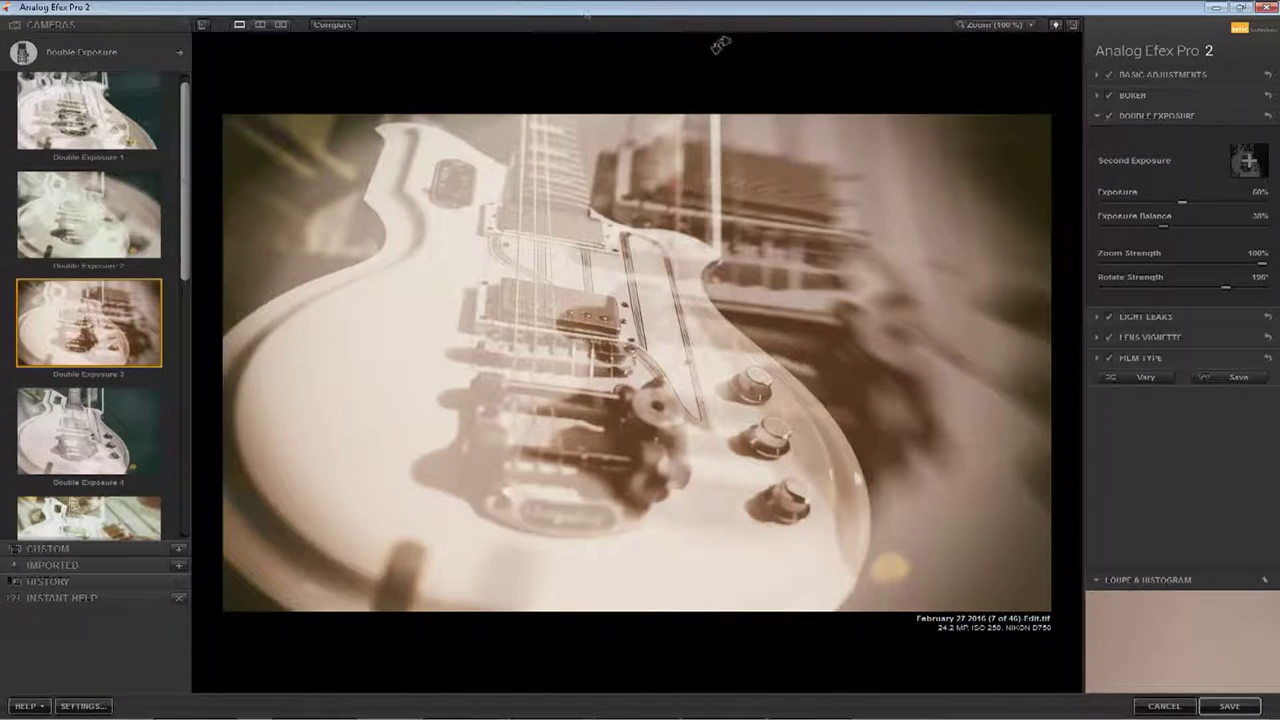
Set the double exposure to 63% exposure, 33% zoom and 160° rotate strength
{"action": "mouse_move", "coordinate": [960, 354]}
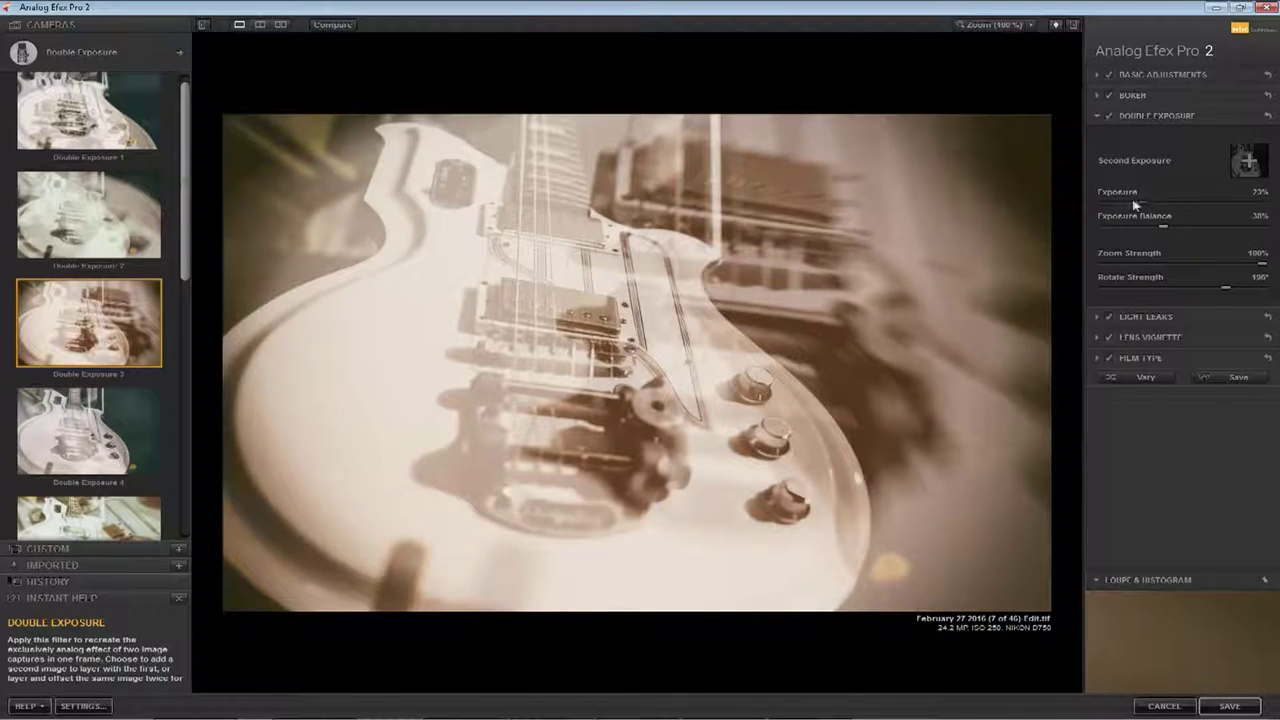
{"action": "left_click_drag", "start_coordinate": [1135, 204], "coordinate": [1130, 204]}
{"action": "left_click_drag", "start_coordinate": [1207, 205], "coordinate": [1213, 207]}
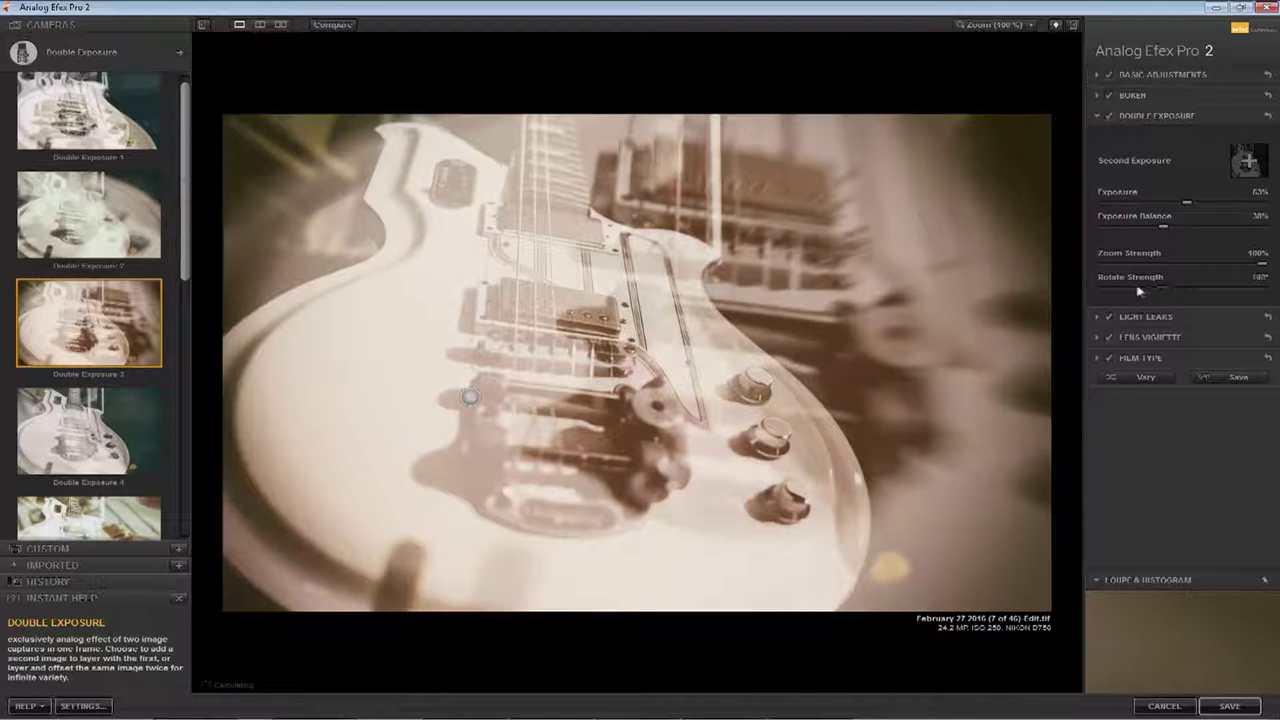
{"action": "left_click_drag", "start_coordinate": [1132, 285], "coordinate": [1215, 286]}
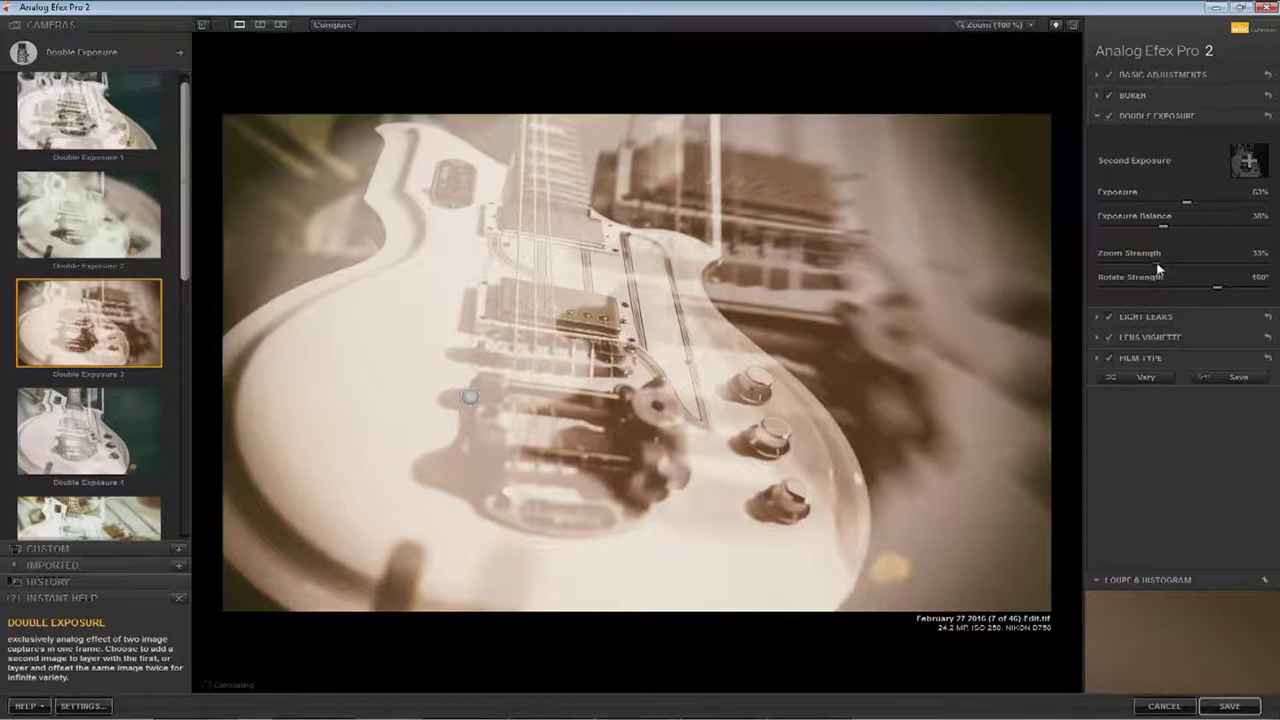
{"action": "left_click", "coordinate": [1134, 354]}
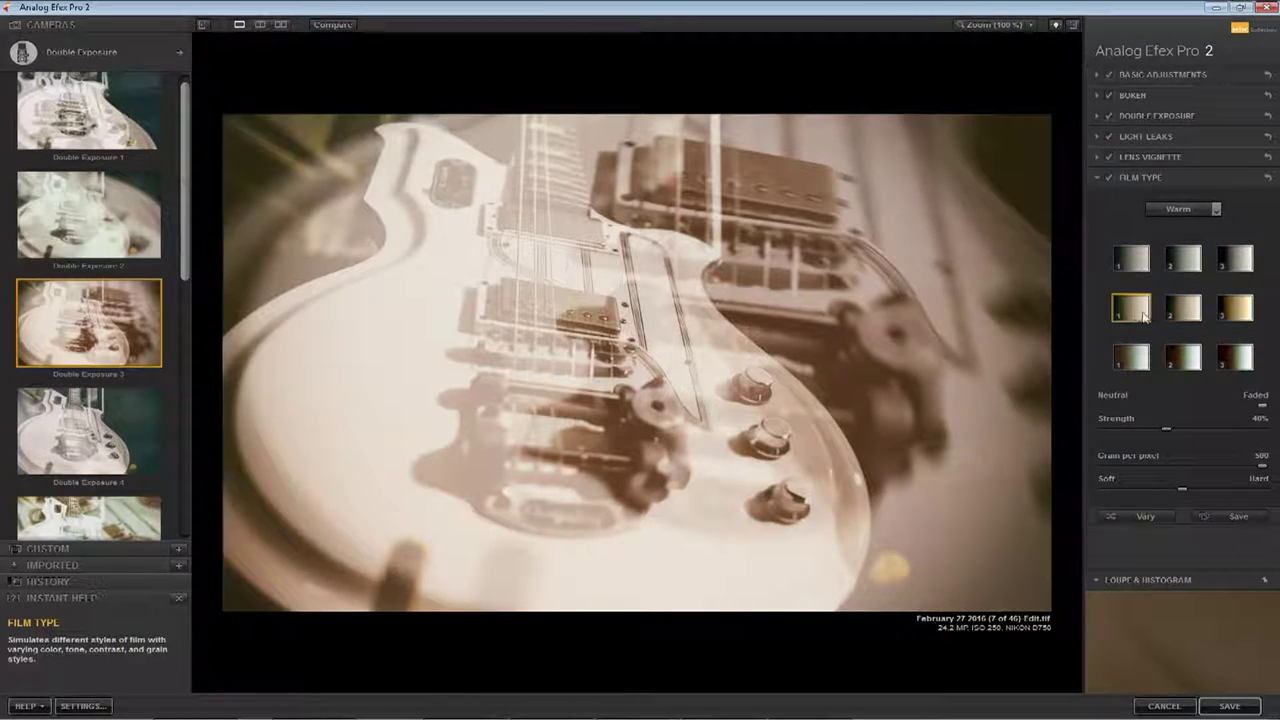
Try a neutral grey film preset, then switch Film Type styles from Warm to Subtle
{"action": "left_click", "coordinate": [1192, 265]}
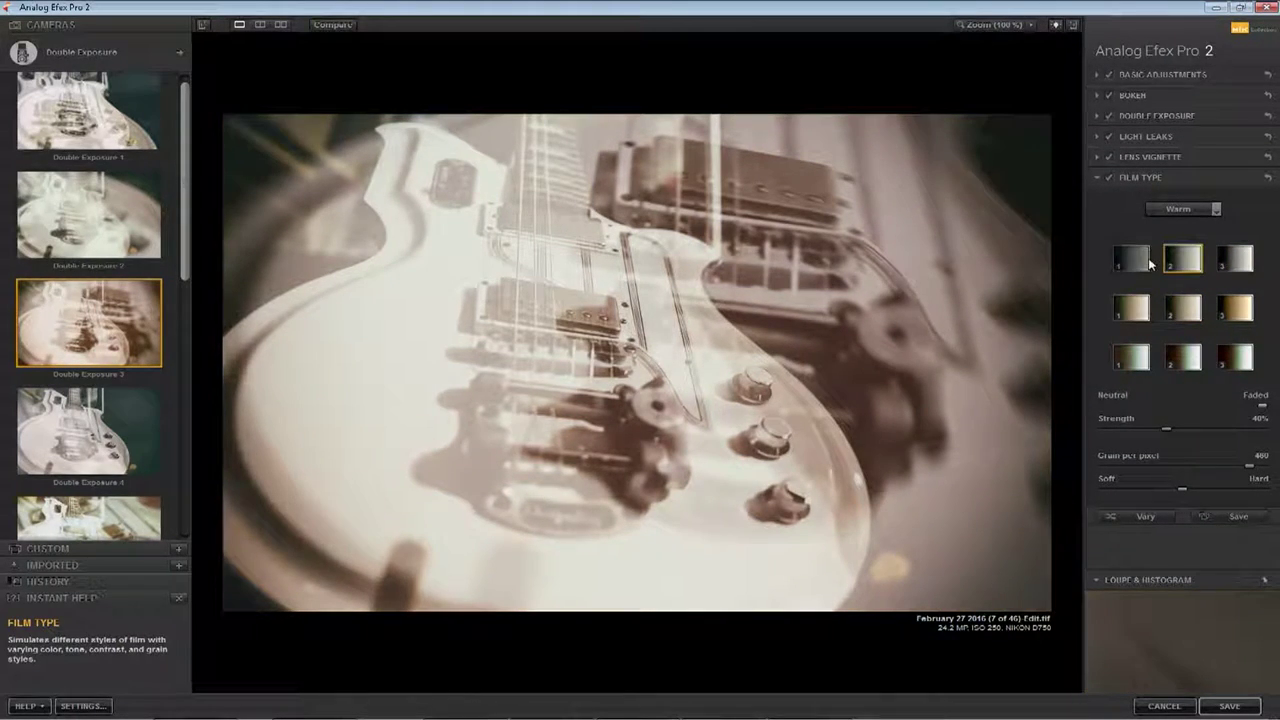
{"action": "left_click", "coordinate": [1183, 213]}
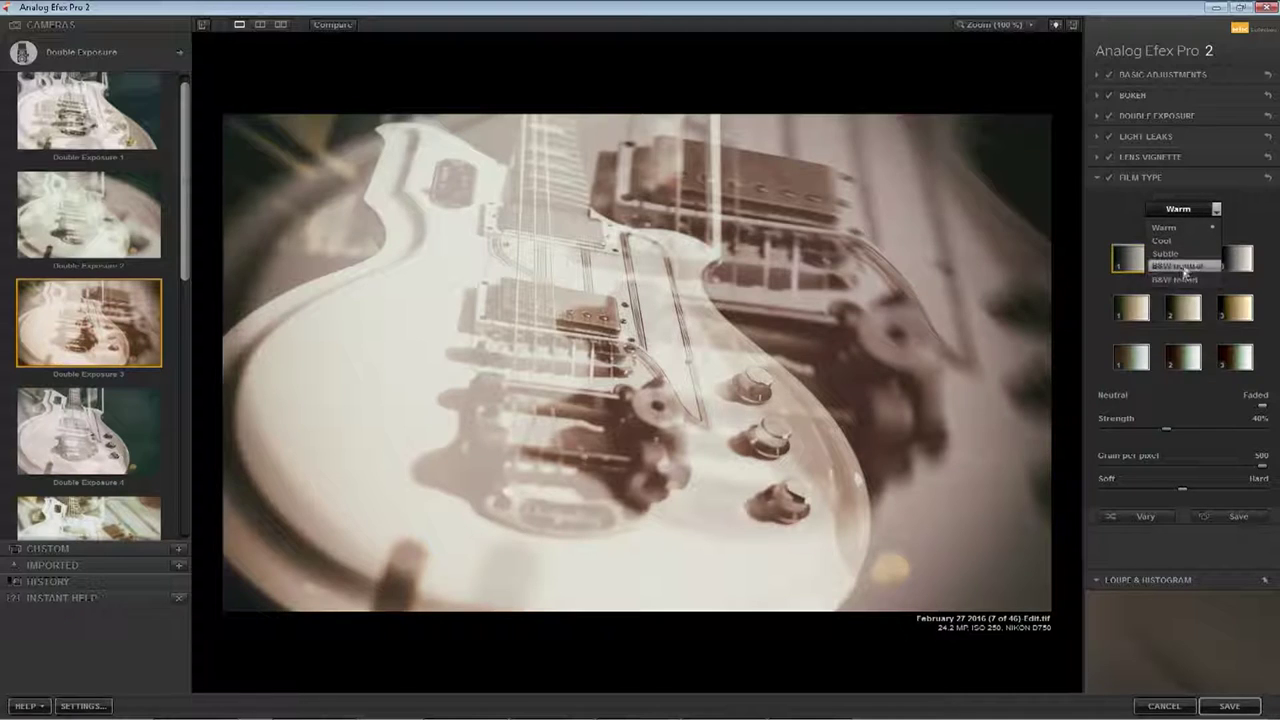
{"action": "left_click", "coordinate": [1189, 255]}
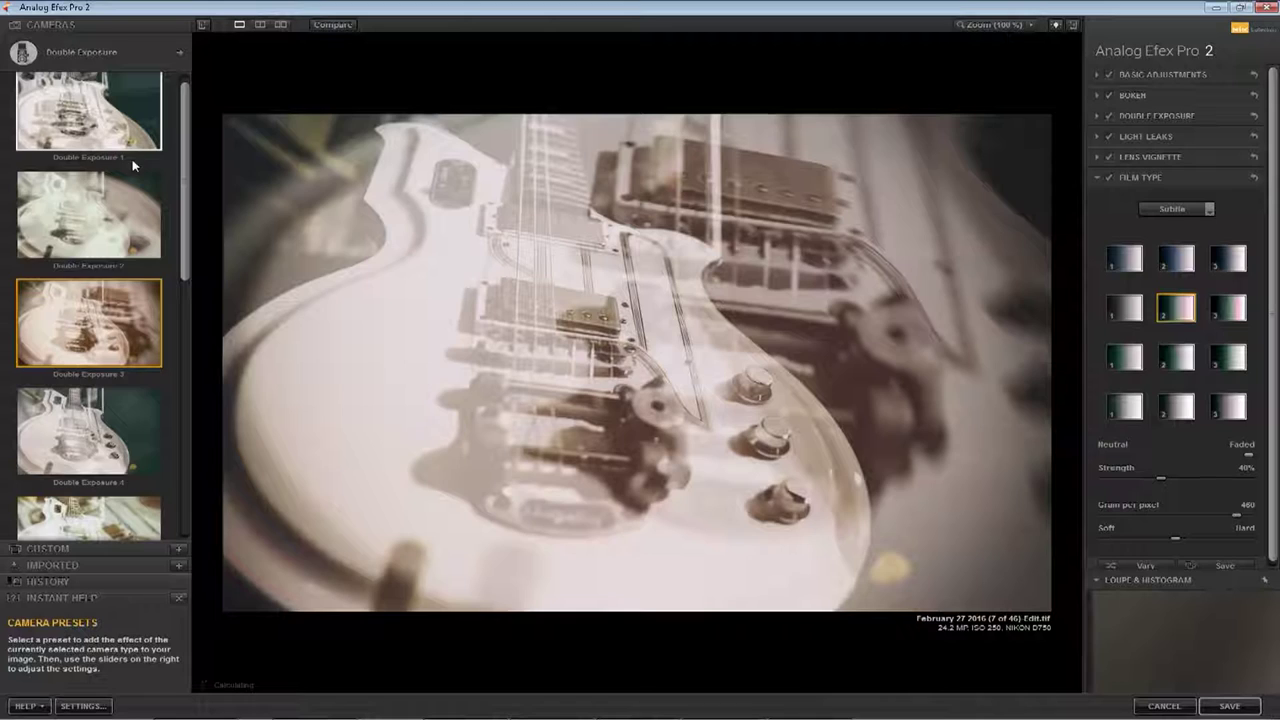
{"action": "scroll", "coordinate": [133, 165], "scroll_direction": "up", "scroll_amount": 1}
{"action": "left_click", "coordinate": [133, 63]}
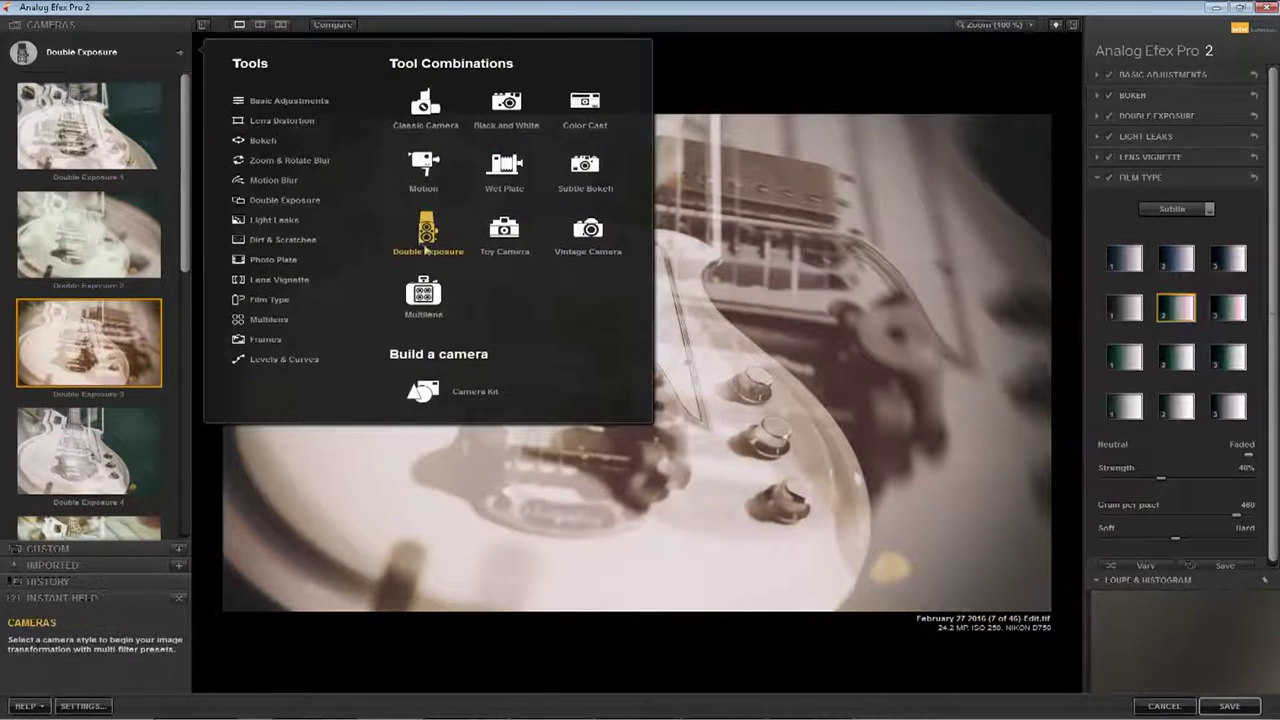
Choose Multilens, try several presets, apply Multilens 8 and shift its crop into the second strip
{"action": "left_click", "coordinate": [423, 295]}
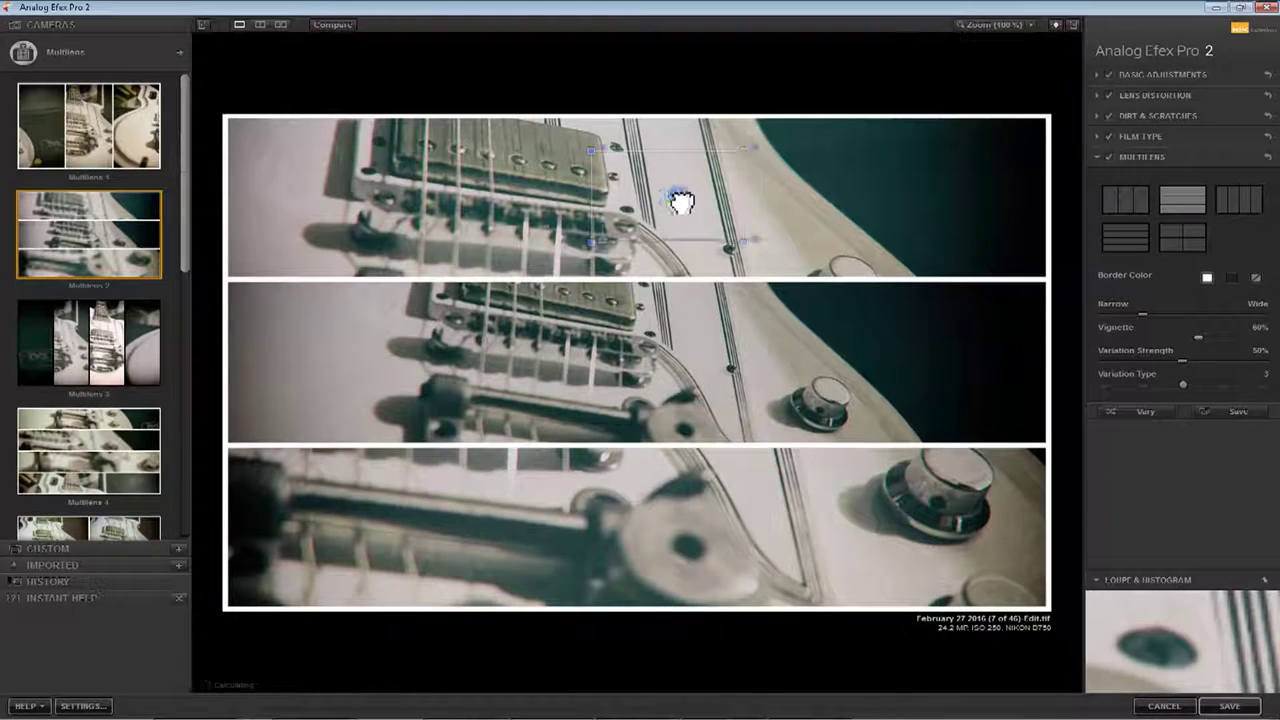
{"action": "left_click_drag", "start_coordinate": [680, 200], "coordinate": [680, 189]}
{"action": "scroll", "coordinate": [143, 305], "scroll_direction": "down", "scroll_amount": 3}
{"action": "left_click", "coordinate": [146, 289]}
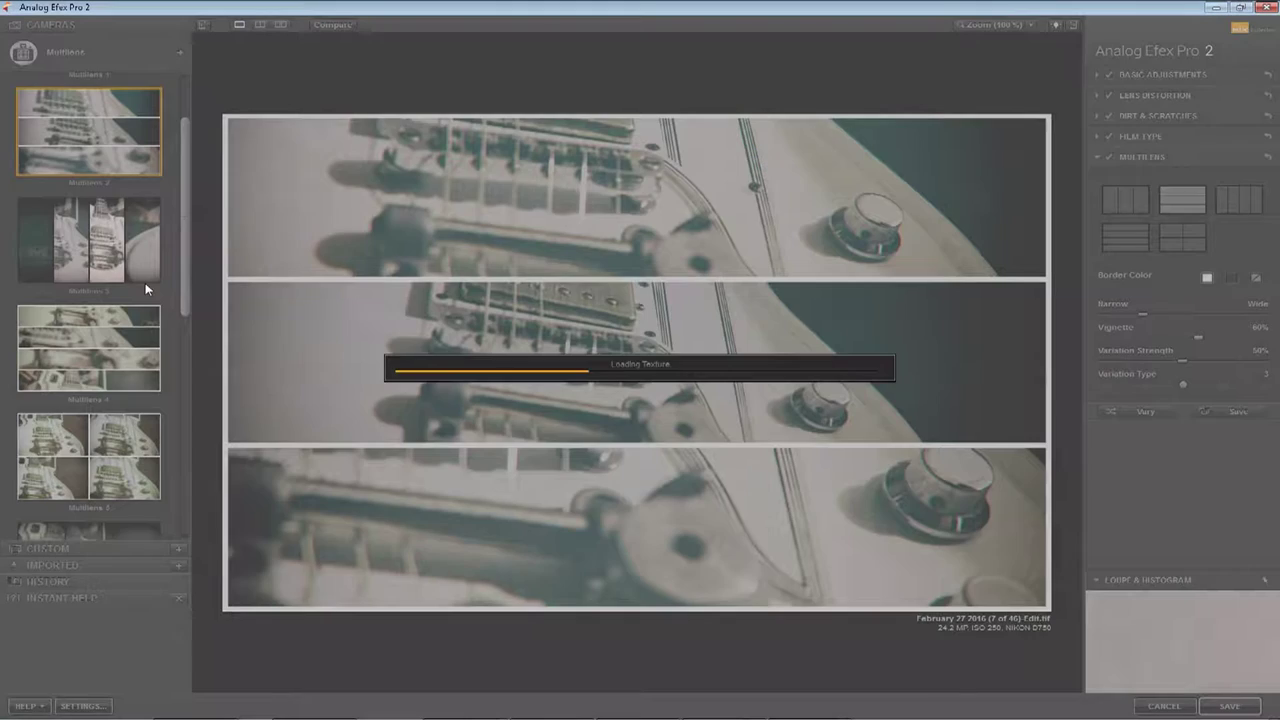
{"action": "scroll", "coordinate": [150, 350], "scroll_direction": "down", "scroll_amount": 3}
{"action": "left_click", "coordinate": [143, 360]}
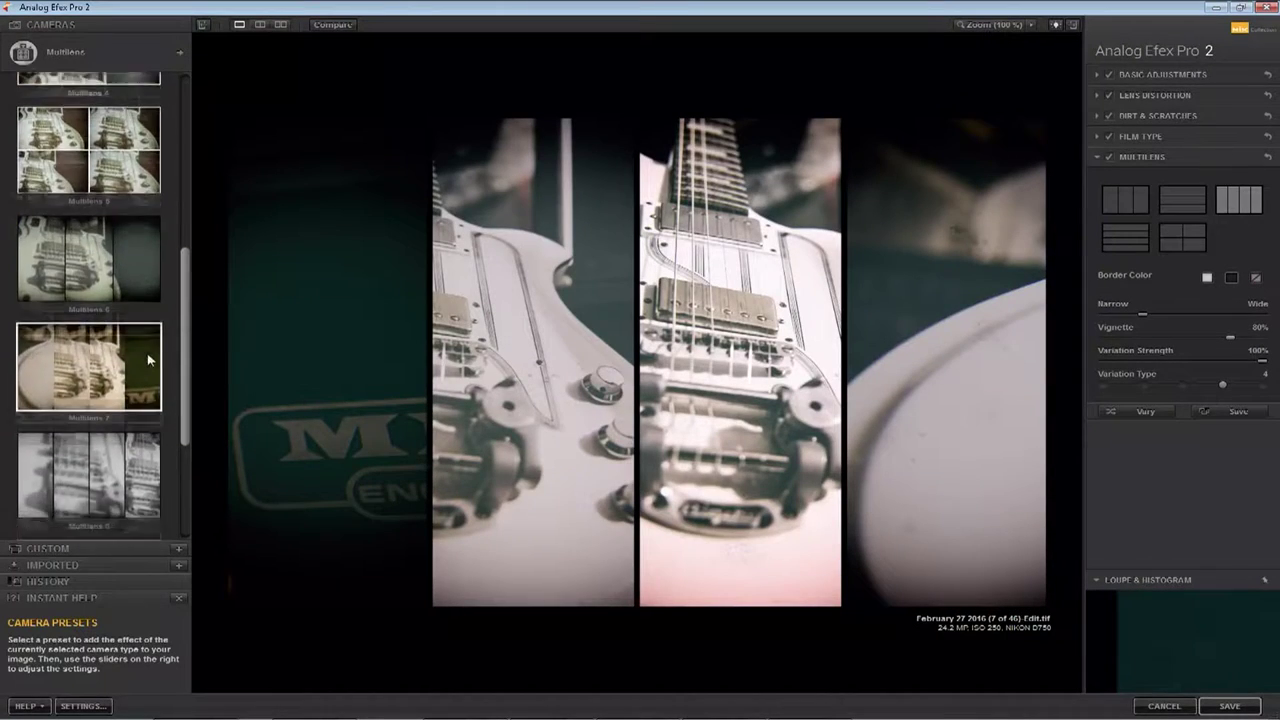
{"action": "left_click", "coordinate": [137, 407]}
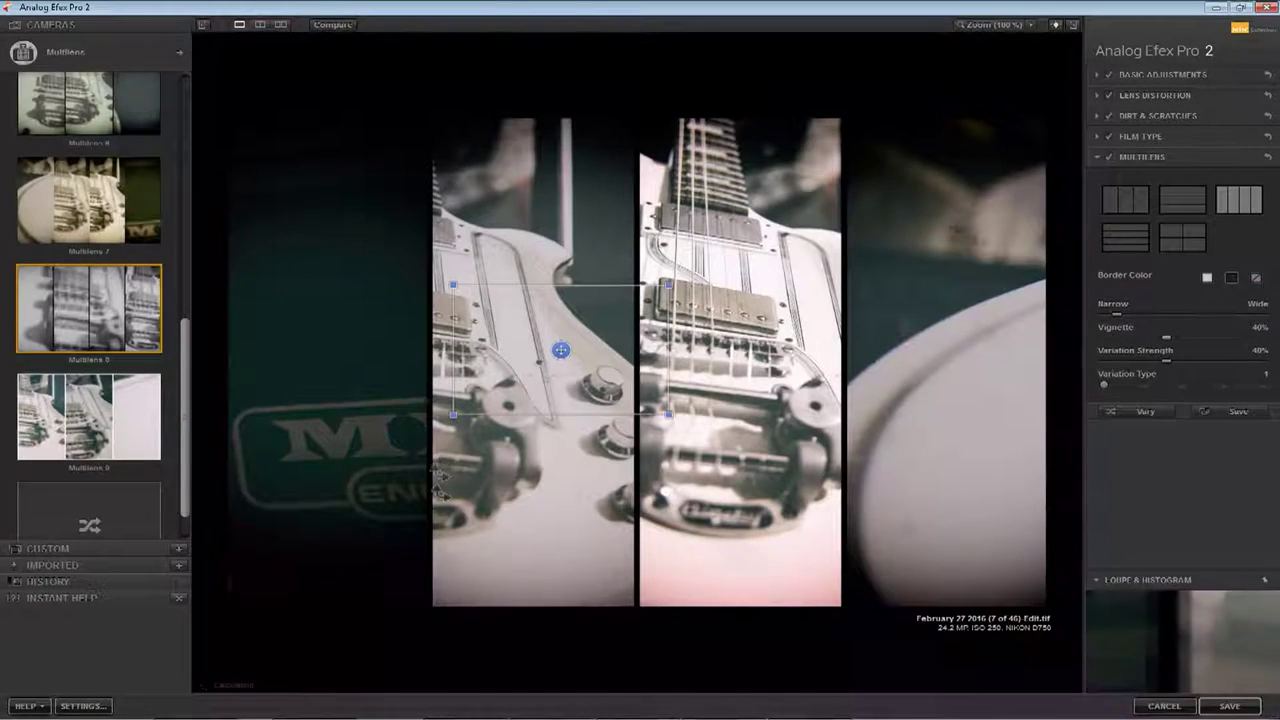
{"action": "left_click_drag", "start_coordinate": [741, 370], "coordinate": [560, 353]}
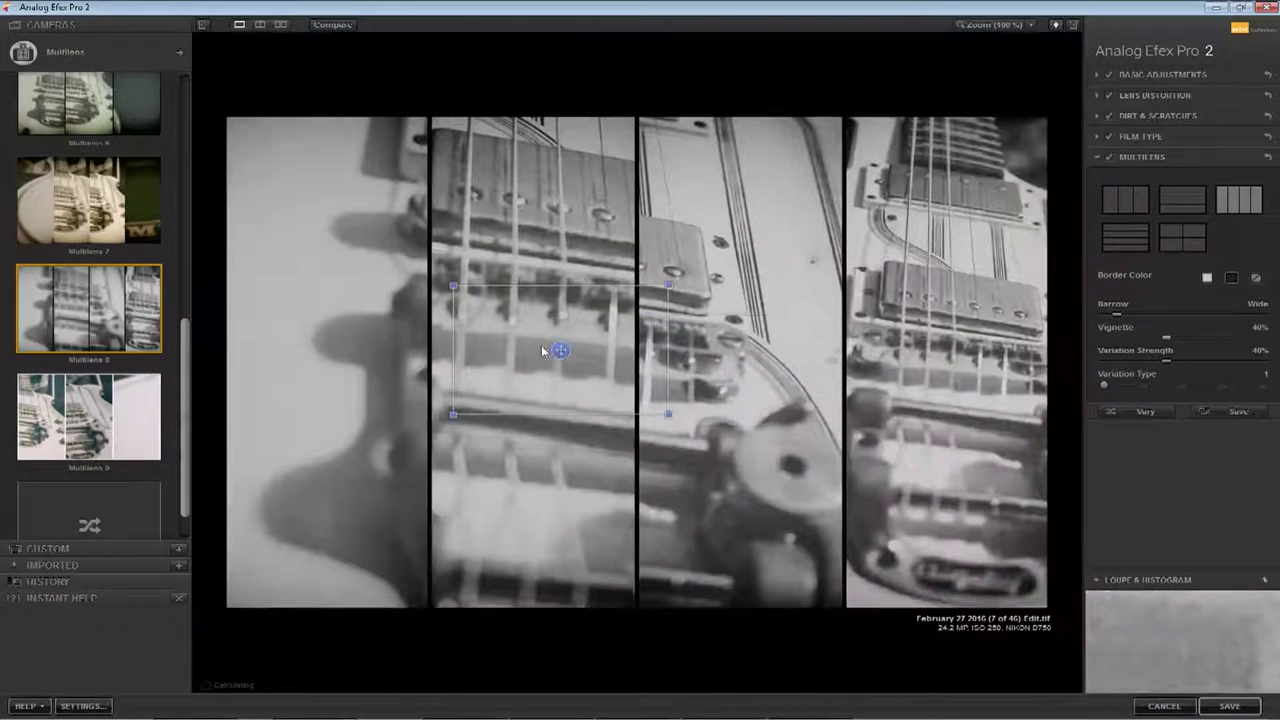
{"action": "scroll", "coordinate": [122, 420], "scroll_direction": "down", "scroll_amount": 1}
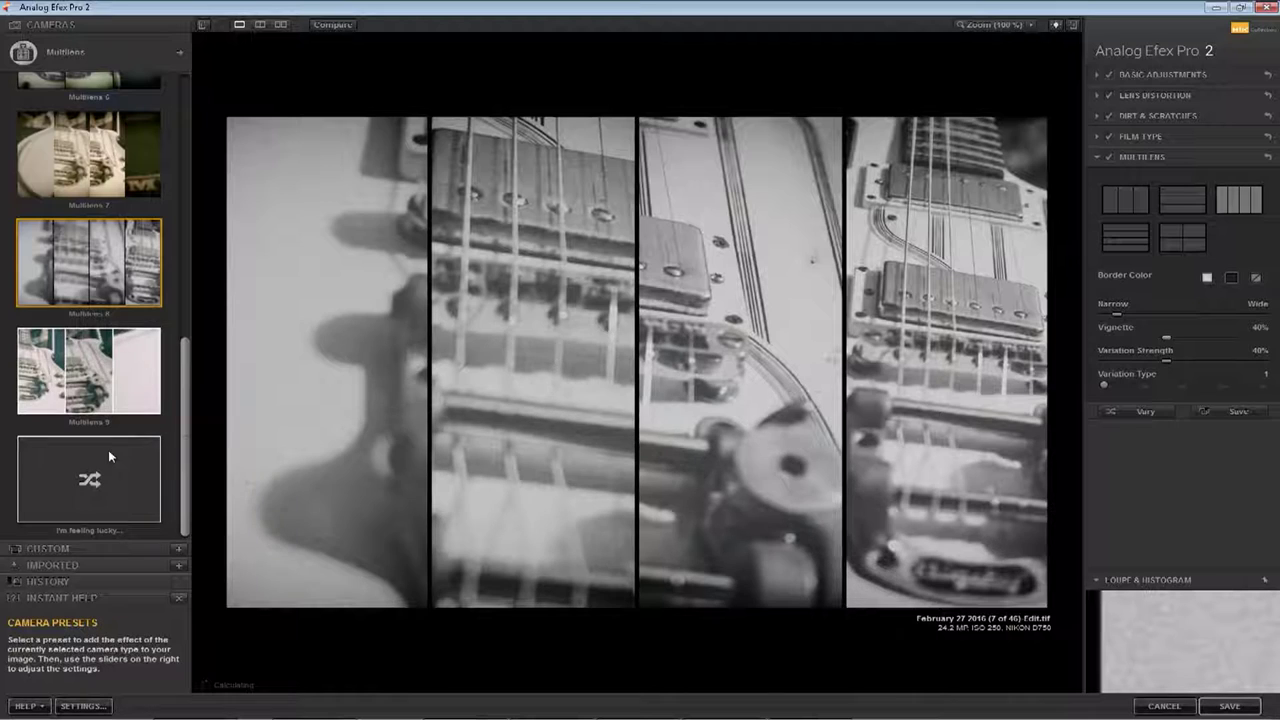
Randomize the Multilens settings to split the guitar into four tinted vertical panels
{"action": "left_click", "coordinate": [90, 476]}
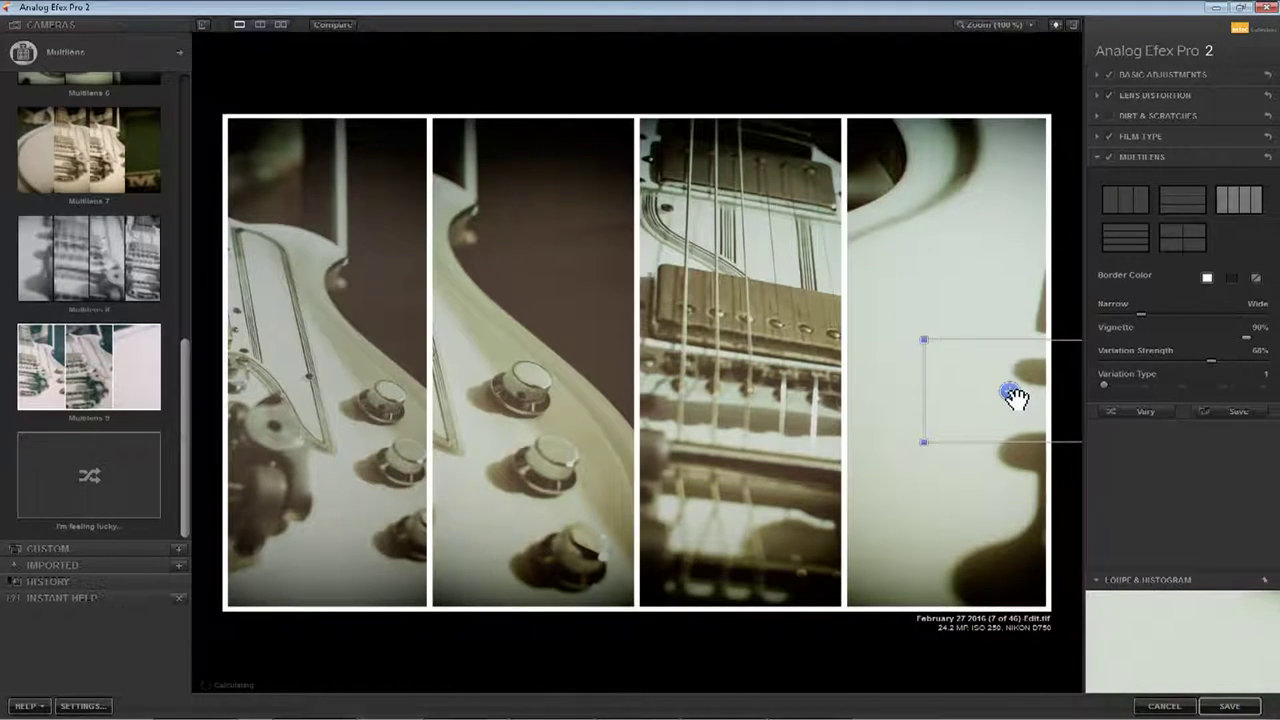
Reframe the fourth, second and first panels so the knobs appear larger and the body edge shows
{"action": "left_click_drag", "start_coordinate": [1000, 402], "coordinate": [999, 337]}
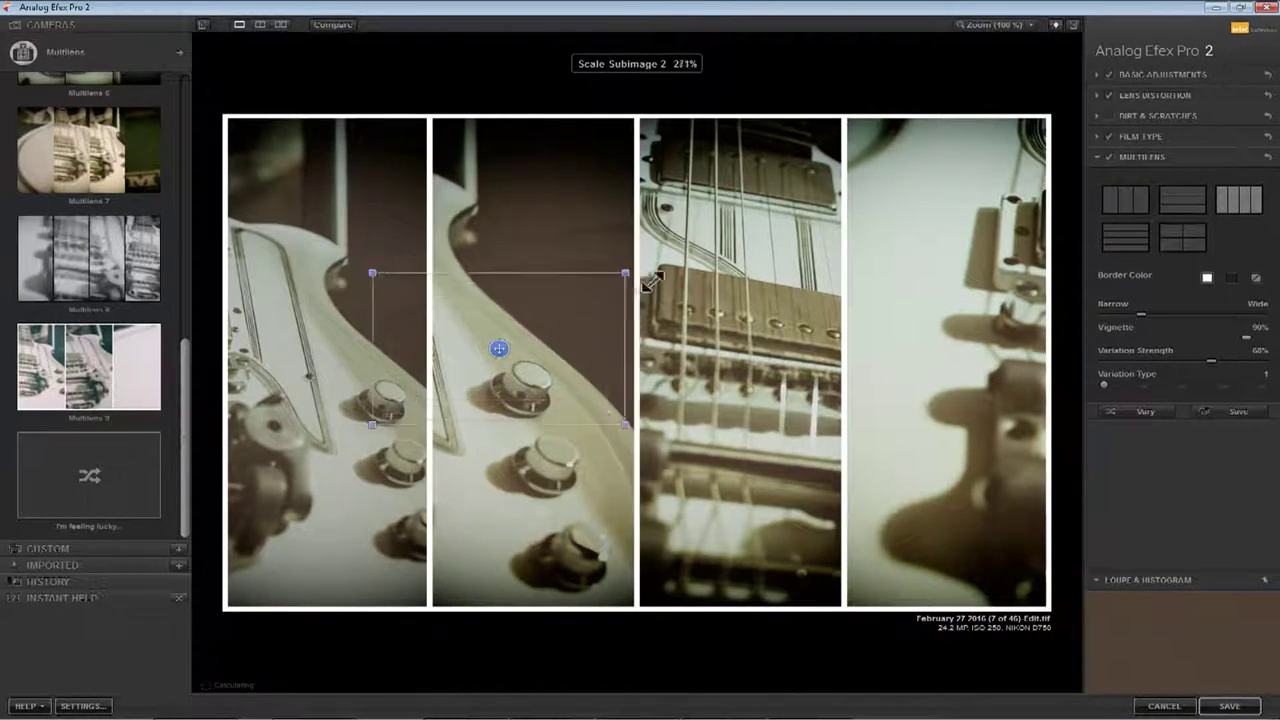
{"action": "left_click_drag", "start_coordinate": [503, 357], "coordinate": [500, 263]}
{"action": "left_click_drag", "start_coordinate": [329, 460], "coordinate": [400, 486]}
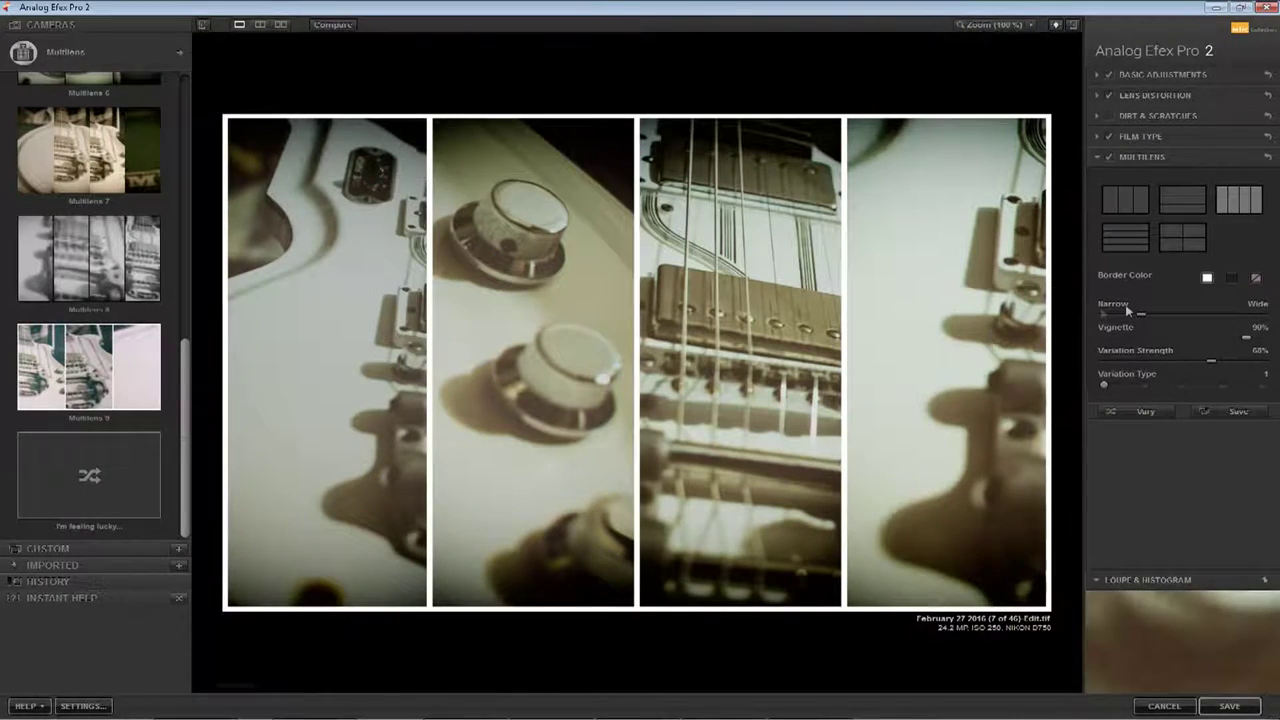
Set the narrowest panel borders, variation type 3, variation strength 41% and vignette 62%
{"action": "left_click_drag", "start_coordinate": [1140, 313], "coordinate": [1104, 313]}
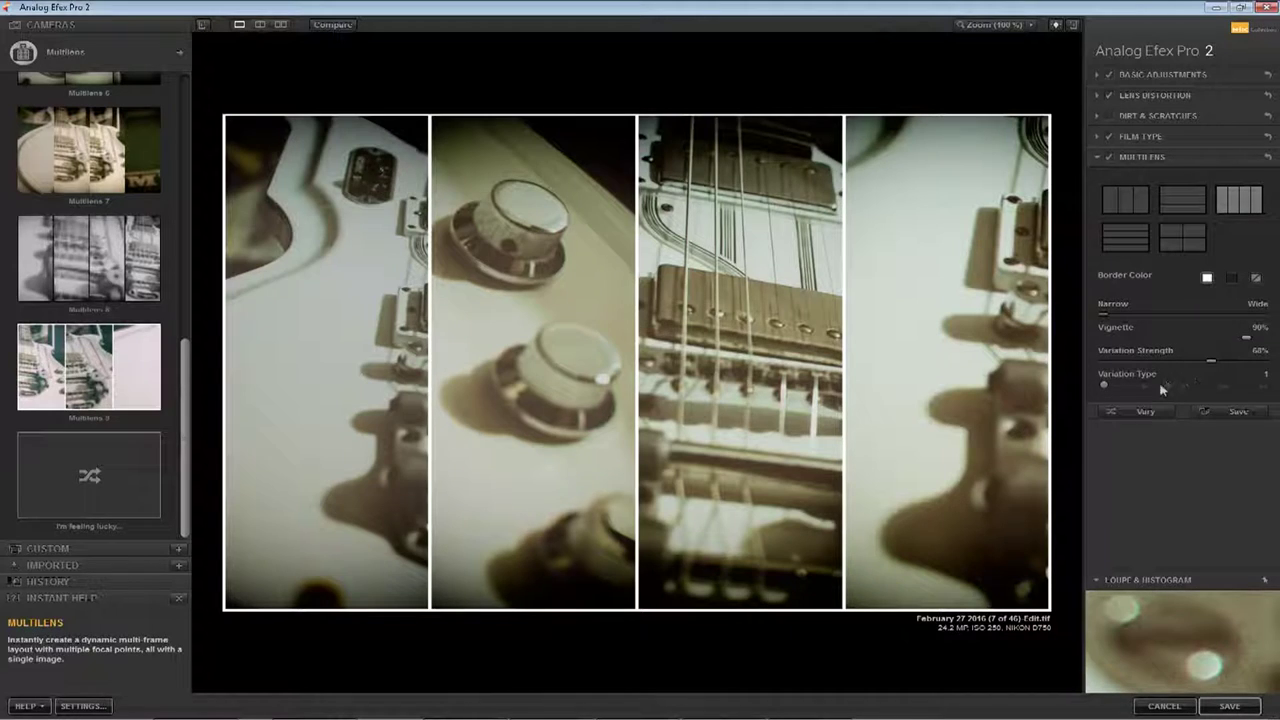
{"action": "left_click", "coordinate": [1146, 385]}
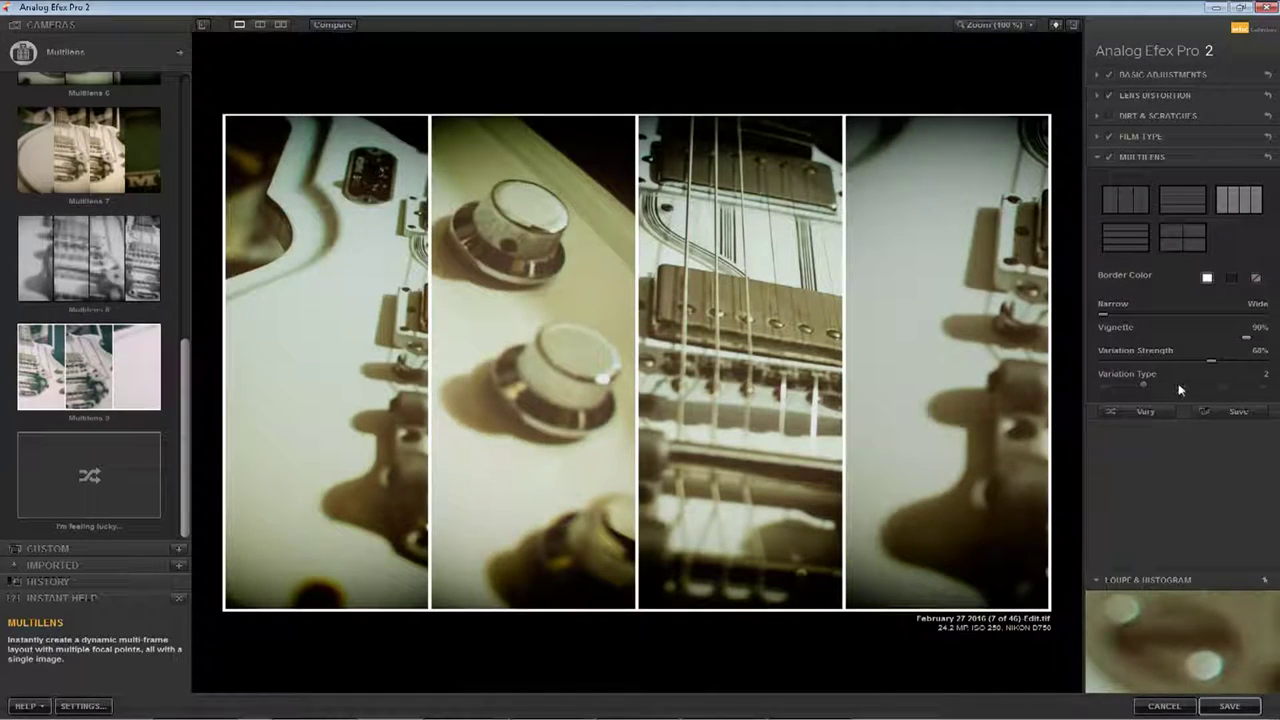
{"action": "left_click", "coordinate": [1180, 386]}
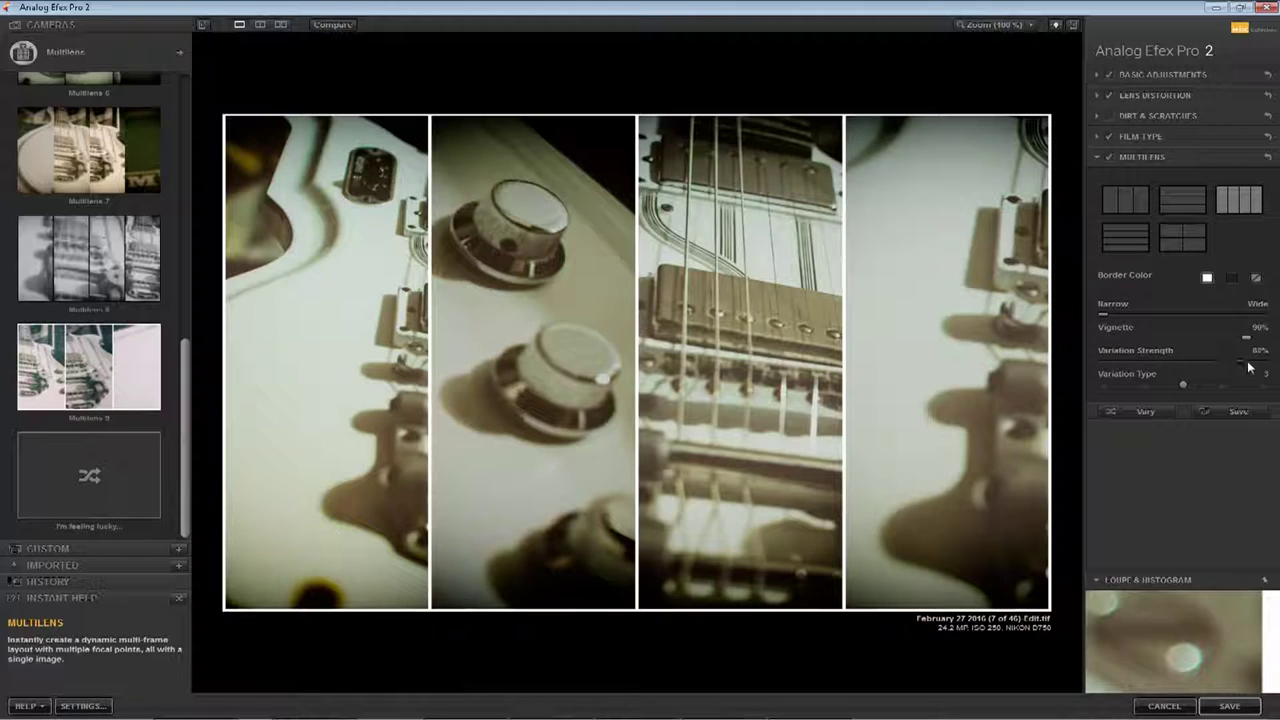
{"action": "left_click_drag", "start_coordinate": [1127, 366], "coordinate": [1120, 367]}
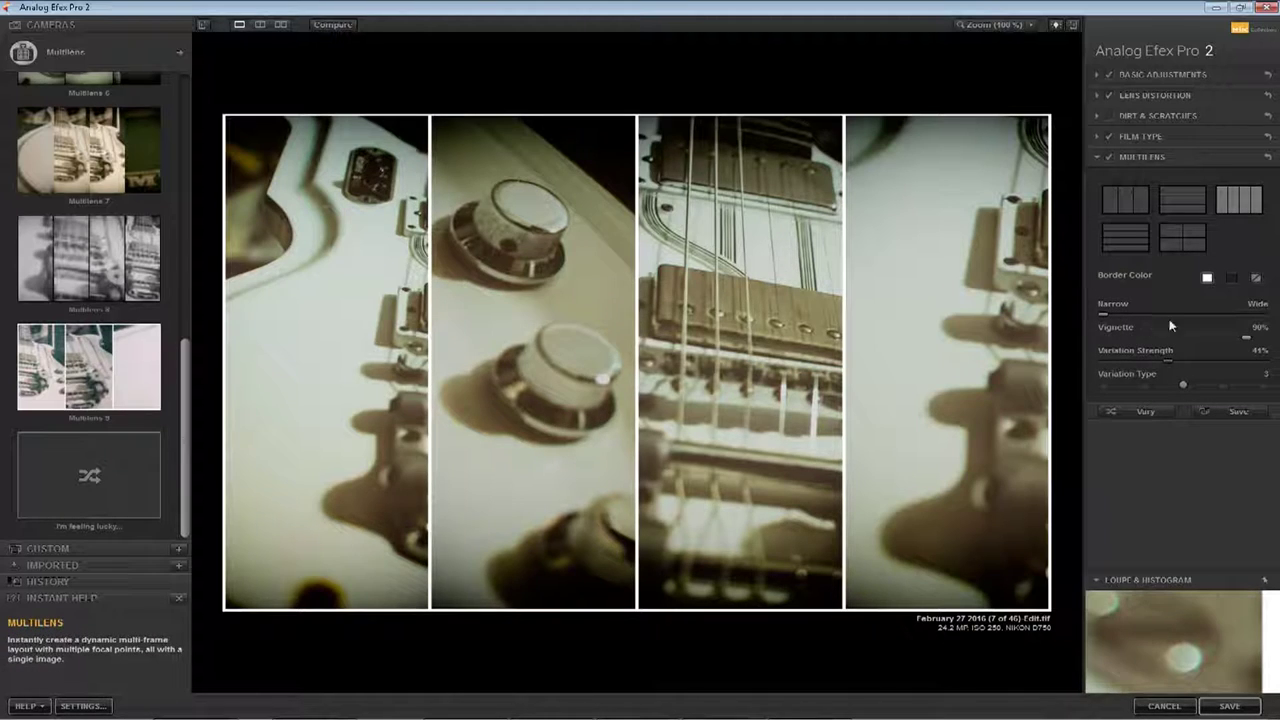
{"action": "left_click_drag", "start_coordinate": [1252, 342], "coordinate": [1206, 343]}
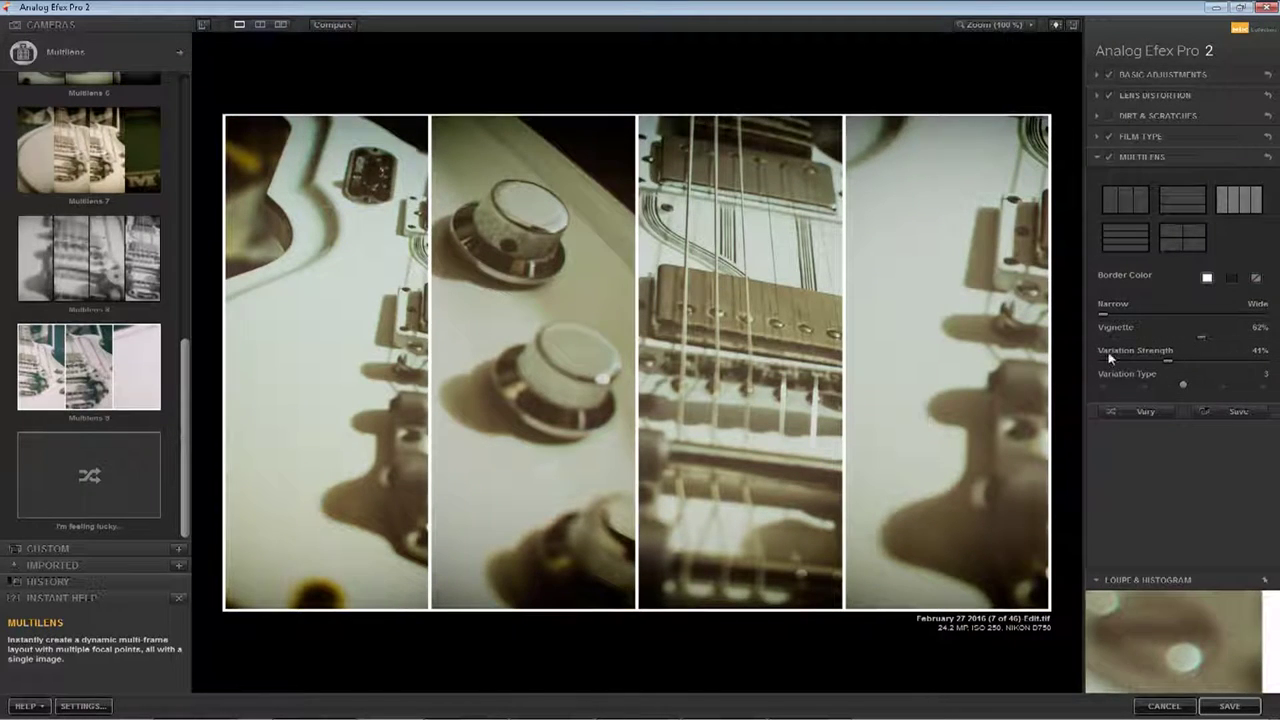
Move the fourth panel's view onto a different, darker area beside the guitar
{"action": "mouse_move", "coordinate": [994, 337]}
{"action": "left_click_drag", "start_coordinate": [997, 340], "coordinate": [1030, 603]}
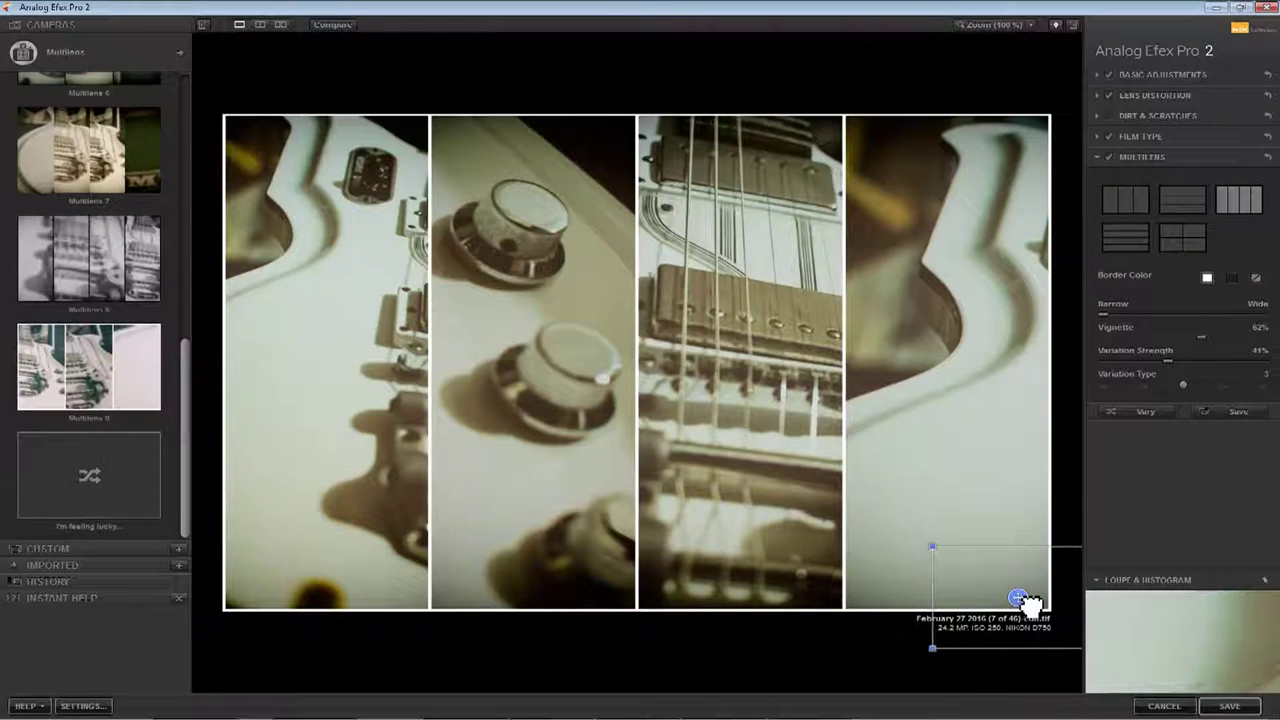
{"action": "left_click_drag", "start_coordinate": [1030, 603], "coordinate": [808, 541]}
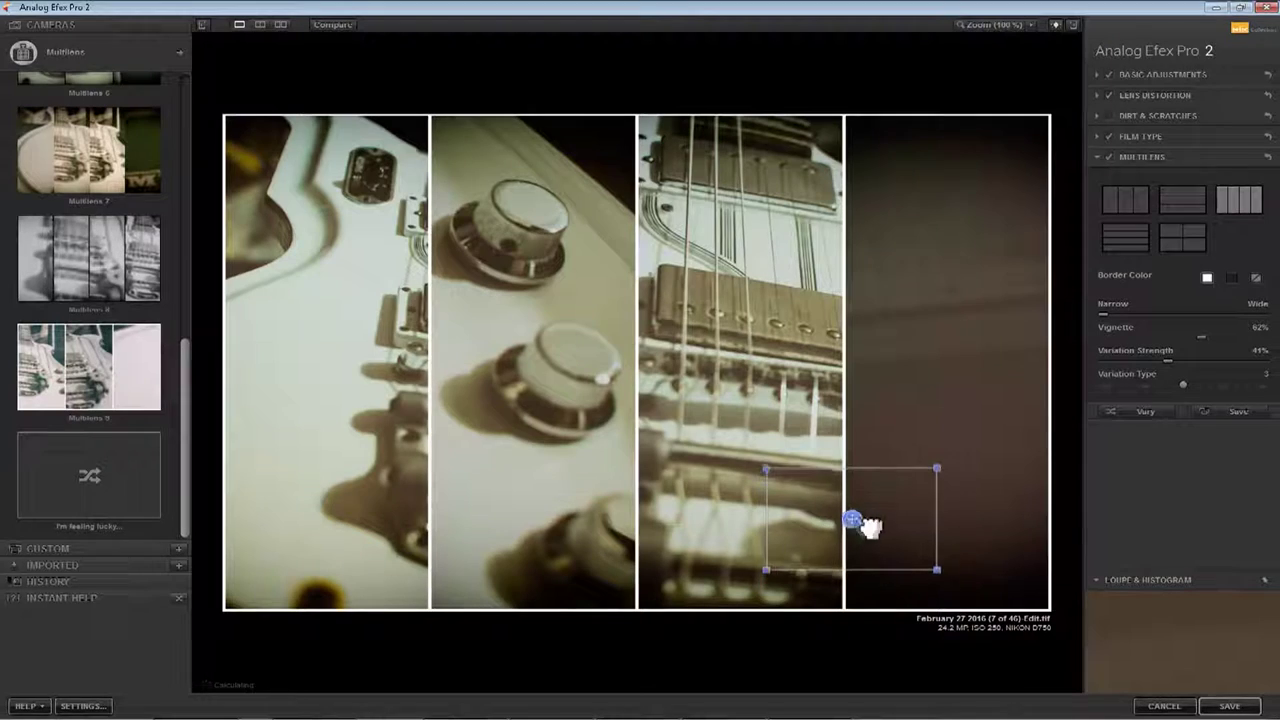
Reframe the fourth panel wider on the body, pickguard and three knobs, then preview the original
{"action": "left_click_drag", "start_coordinate": [938, 533], "coordinate": [934, 288]}
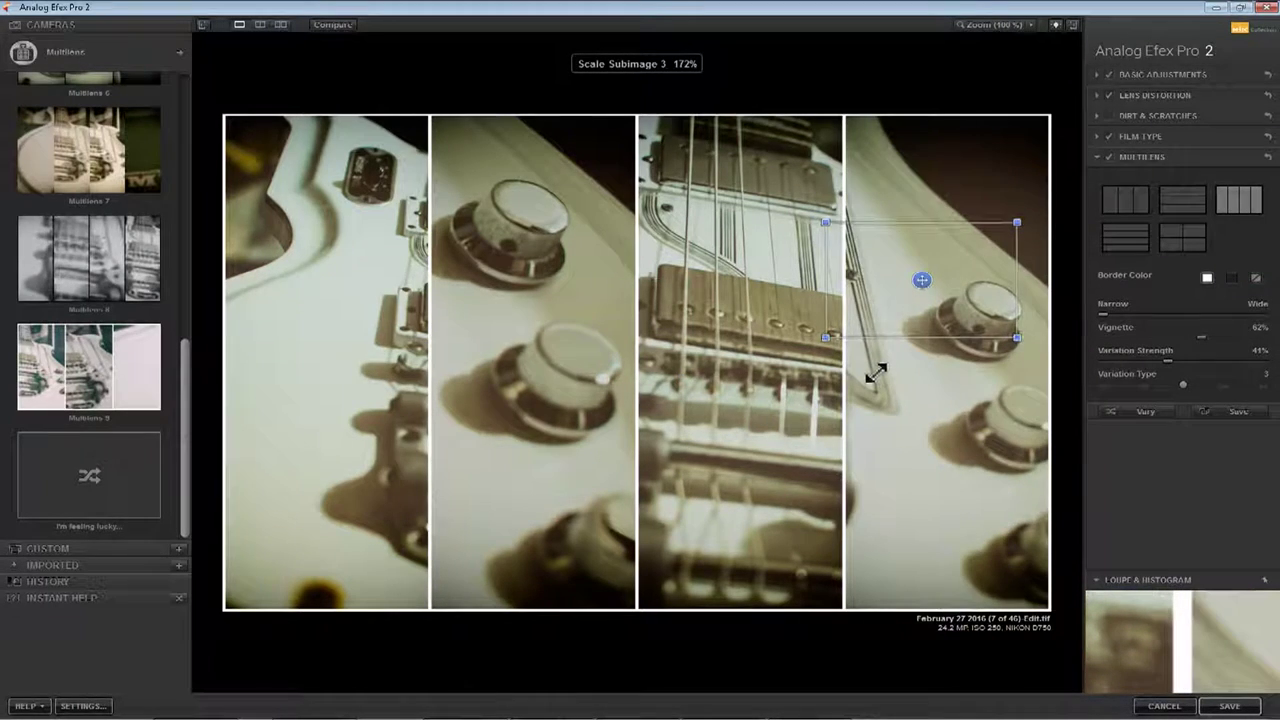
{"action": "left_click_drag", "start_coordinate": [866, 375], "coordinate": [915, 332]}
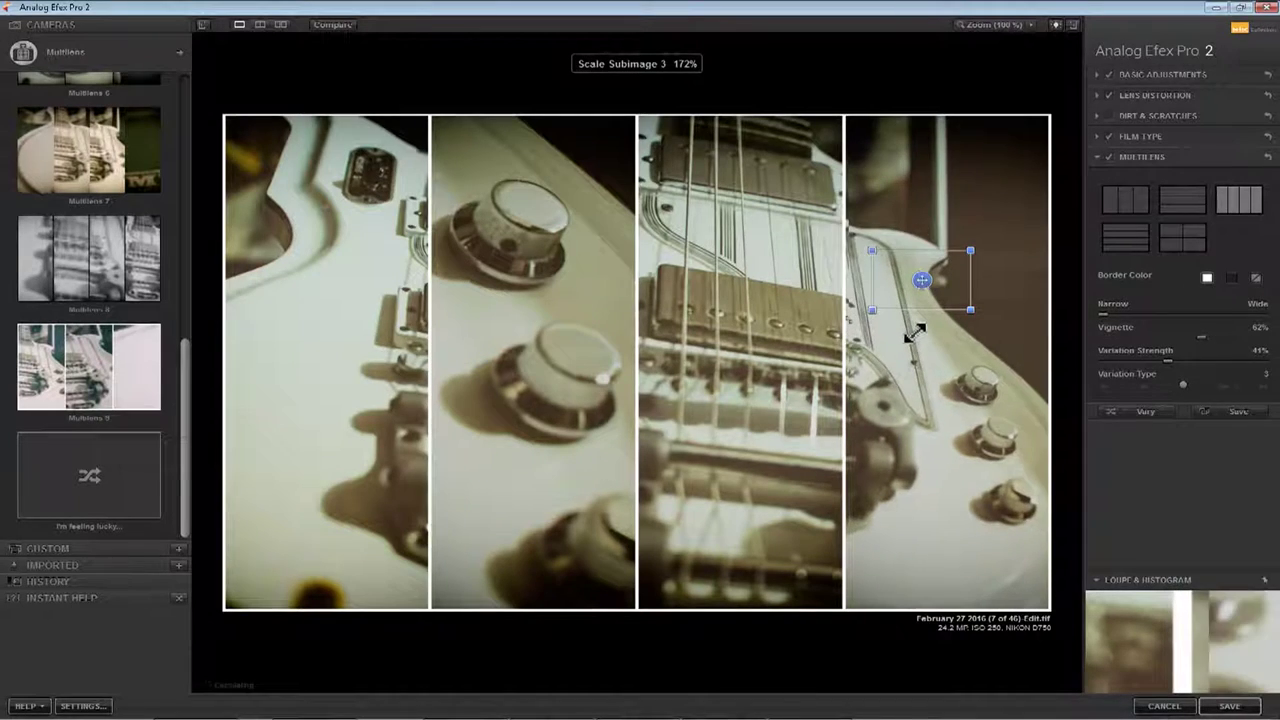
{"action": "left_click_drag", "start_coordinate": [942, 413], "coordinate": [1005, 468]}
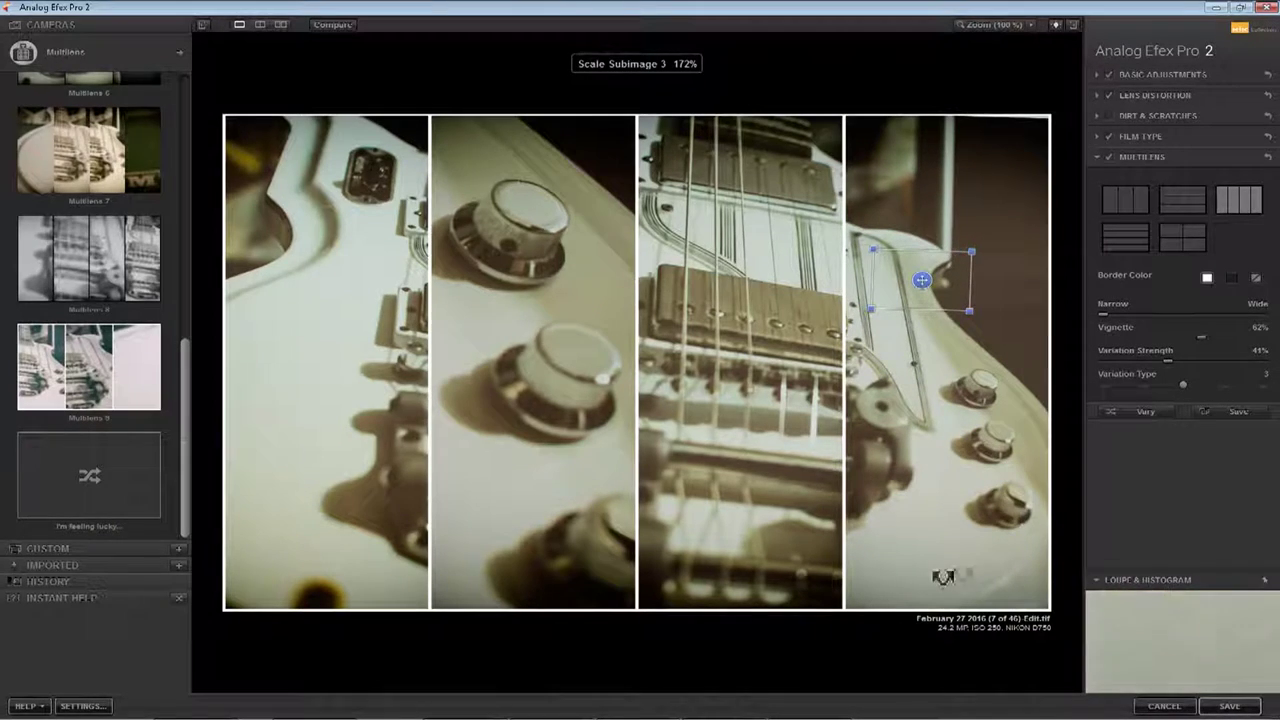
{"action": "left_click_drag", "start_coordinate": [912, 295], "coordinate": [928, 195]}
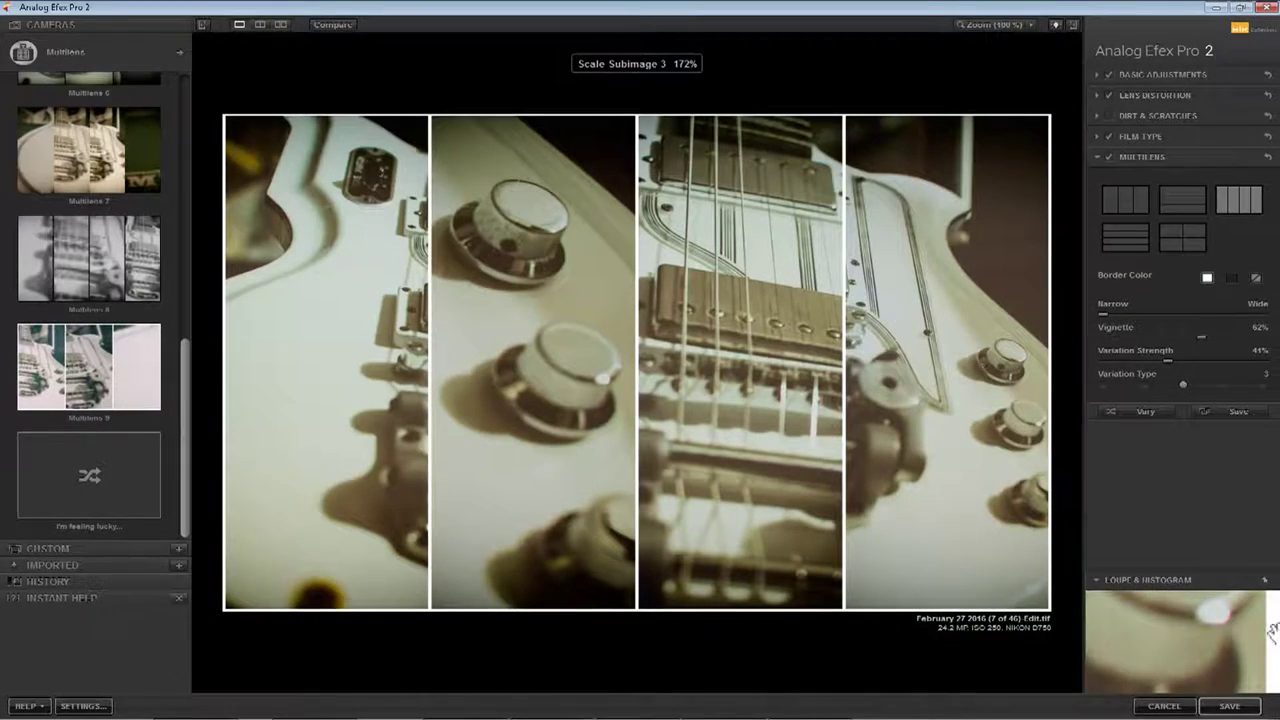
{"action": "left_click", "coordinate": [332, 24]}
Toggle Compare to check the original photo against the multilens preview
{"action": "left_click", "coordinate": [334, 25]}
{"action": "left_click", "coordinate": [338, 26]}
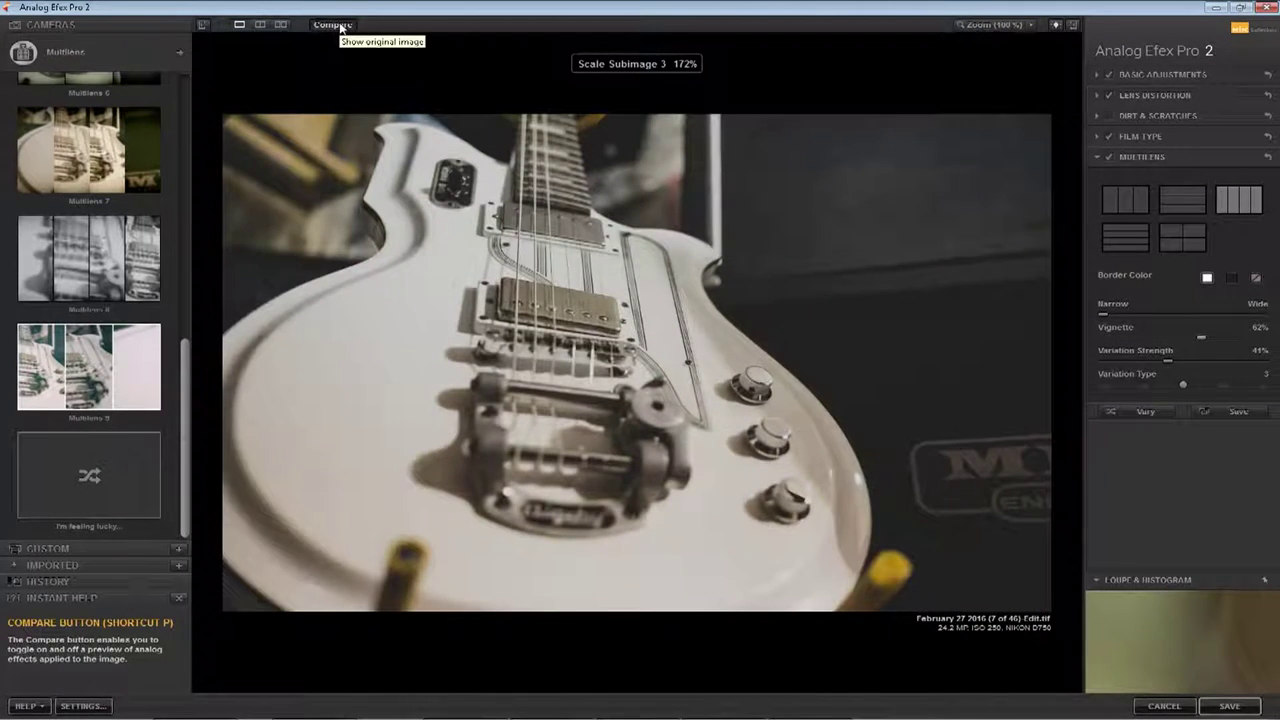
{"action": "left_click", "coordinate": [340, 28]}
Reframe the second panel from the knobs onto the pickups and strings
{"action": "mouse_move", "coordinate": [512, 275]}
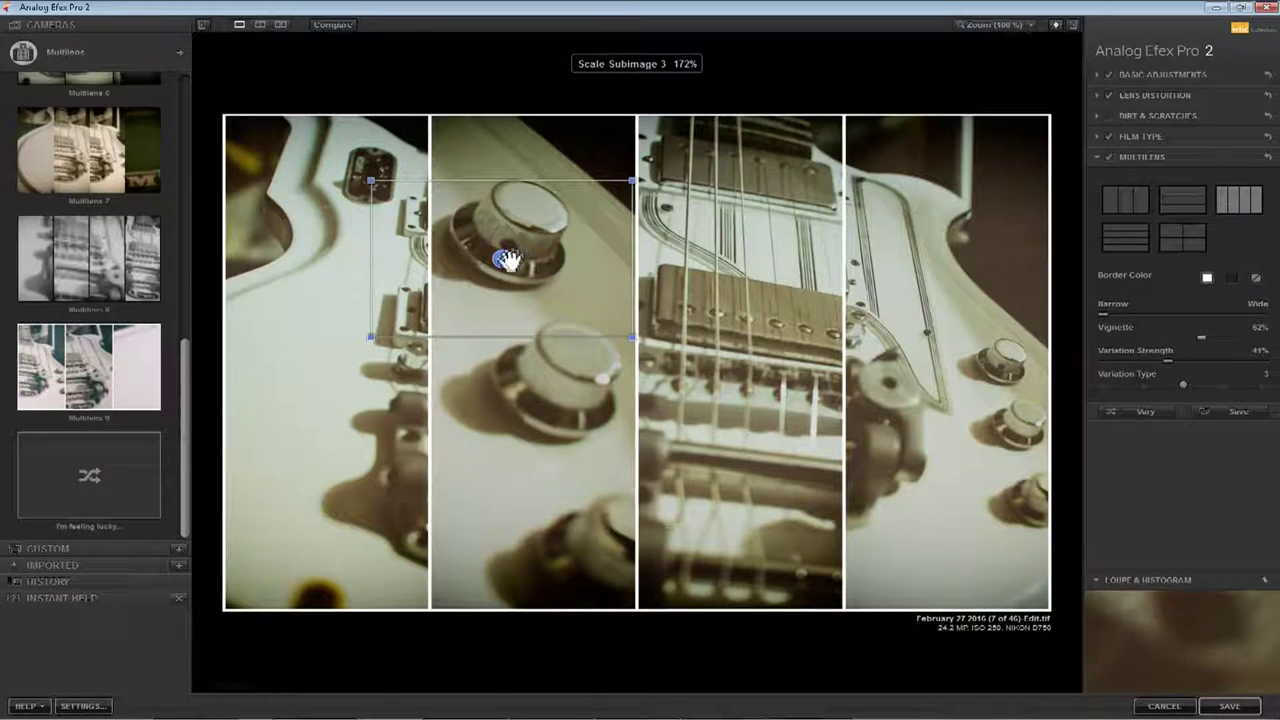
{"action": "left_click_drag", "start_coordinate": [506, 263], "coordinate": [566, 534]}
{"action": "scroll", "coordinate": [186, 100], "scroll_direction": "up", "scroll_amount": 3}
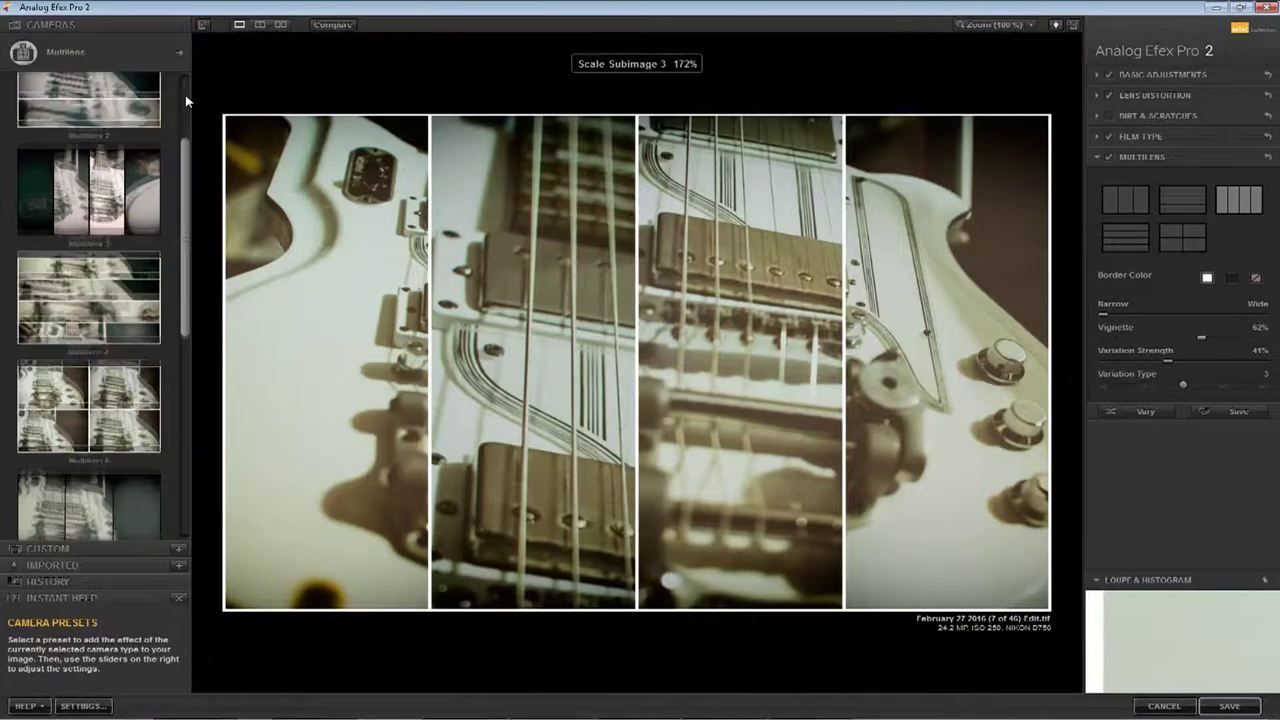
Apply the black-and-white Toy Camera 9 preset from the Toy Camera style list
{"action": "scroll", "coordinate": [100, 300], "scroll_direction": "down", "scroll_amount": 10}
{"action": "left_click", "coordinate": [88, 452]}
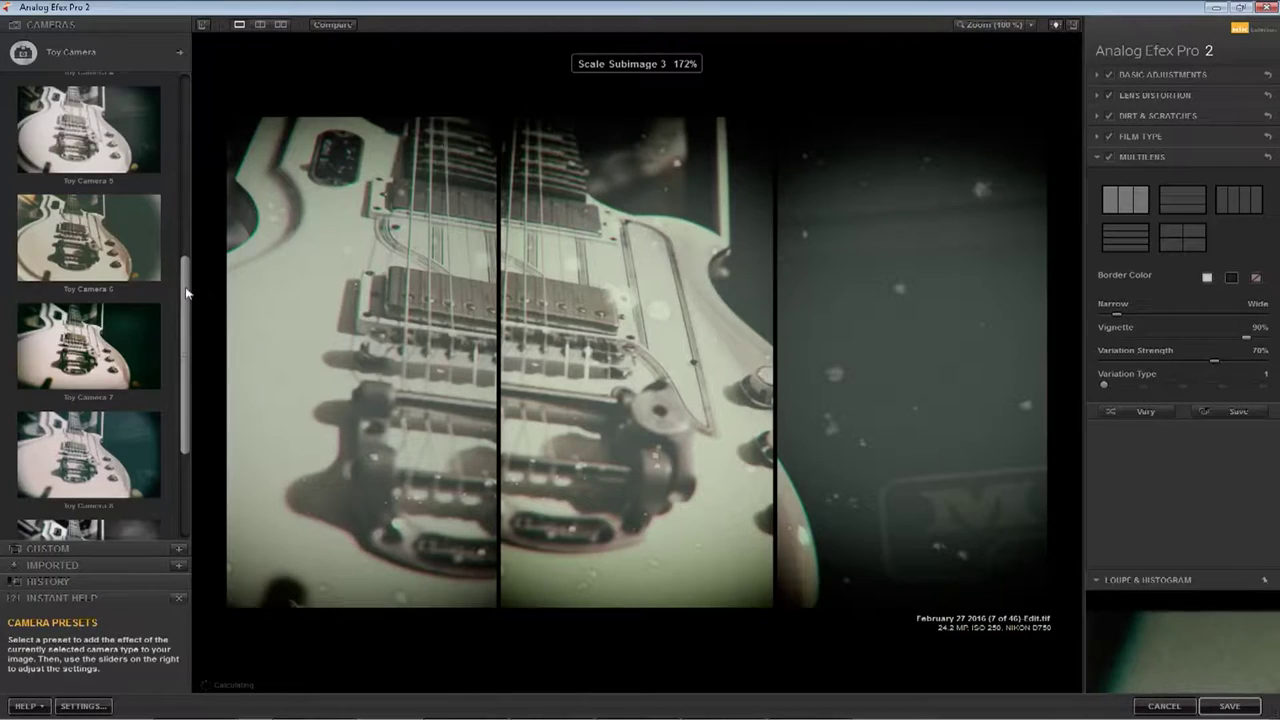
{"action": "scroll", "coordinate": [186, 398], "scroll_direction": "down", "scroll_amount": 3}
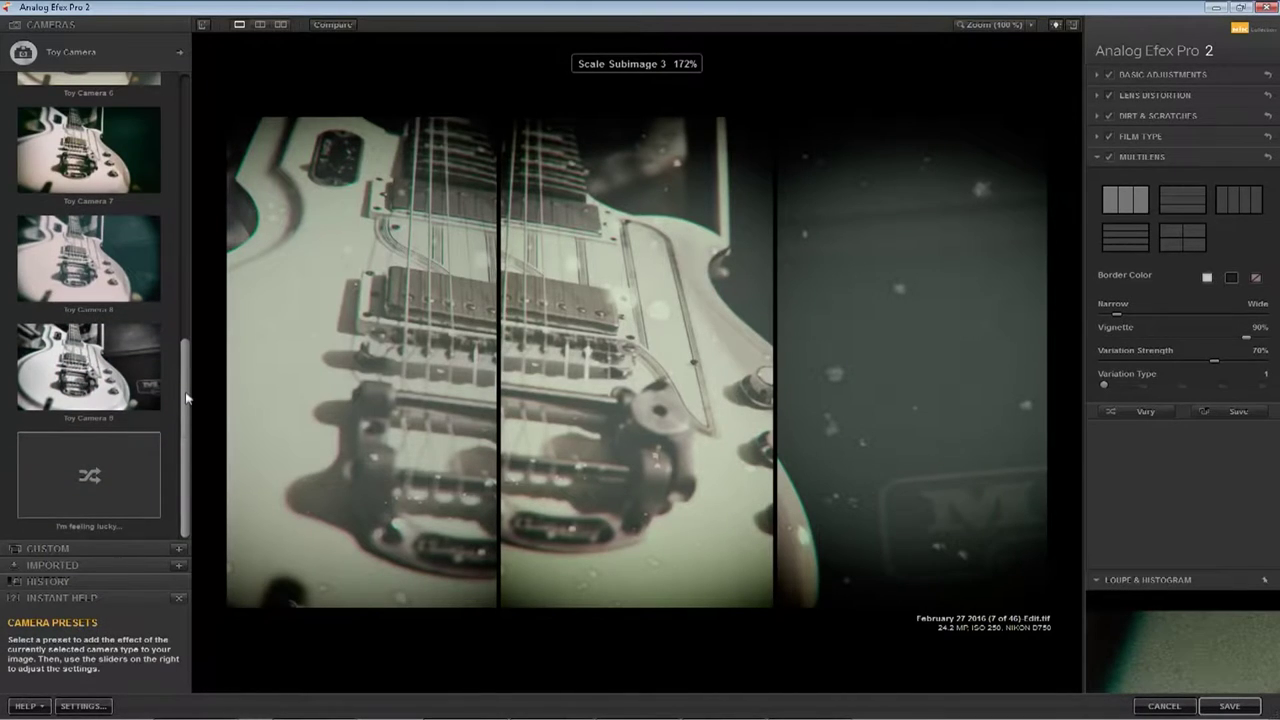
{"action": "left_click", "coordinate": [104, 366]}
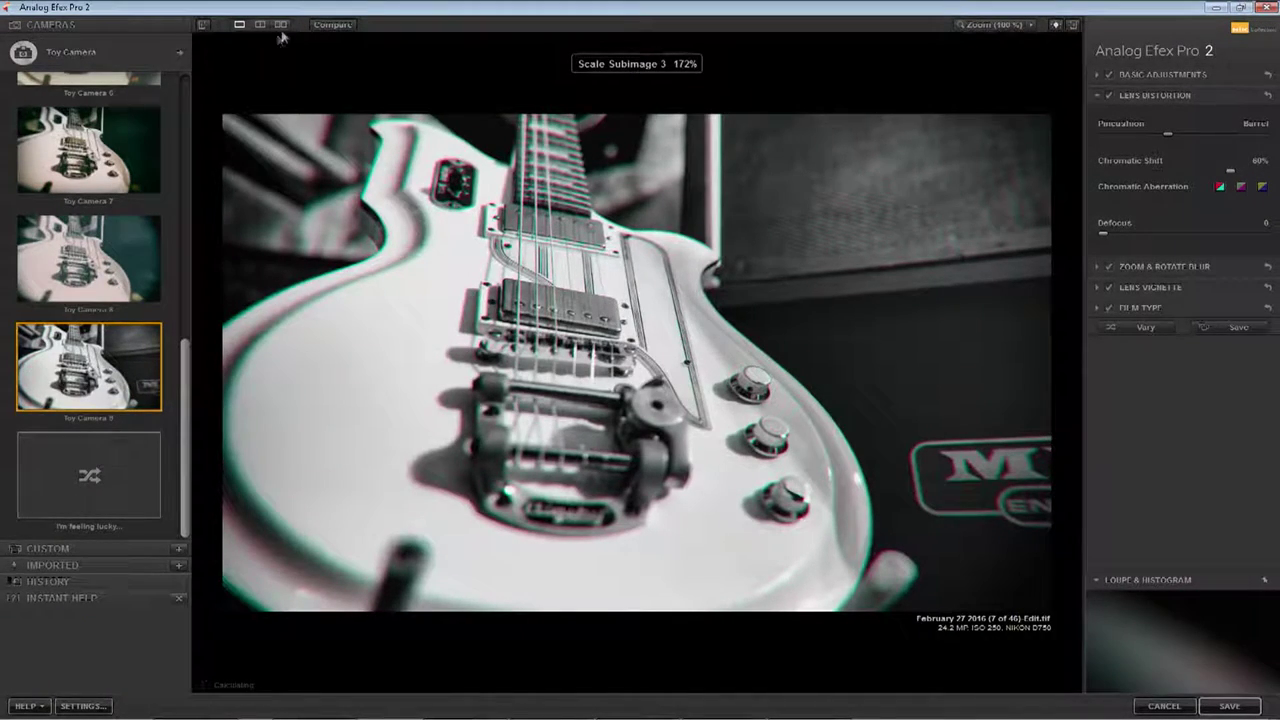
Compare the Toy Camera 9 result with the original and expand Basic Adjustments
{"action": "left_click", "coordinate": [331, 24]}
{"action": "left_click", "coordinate": [331, 24]}
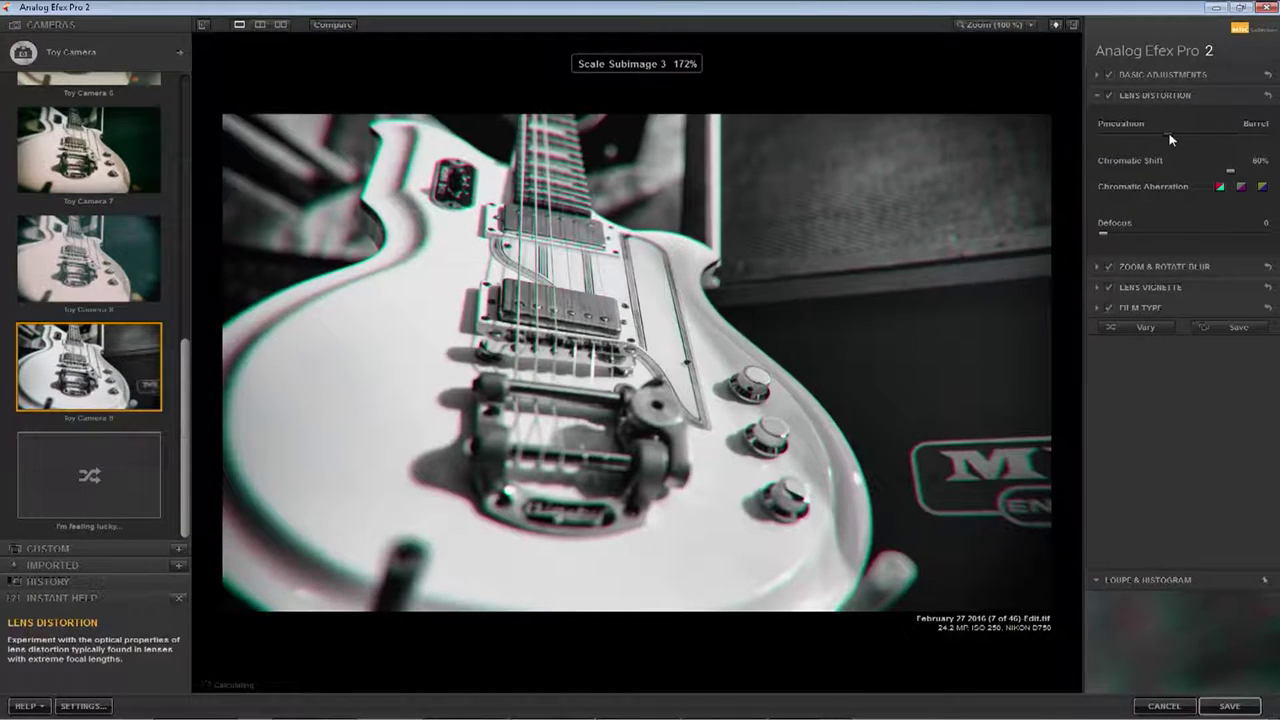
{"action": "left_click", "coordinate": [1165, 75]}
Raise Detail Extraction to 64% and Saturation from -100% to -4%
{"action": "left_click_drag", "start_coordinate": [1199, 113], "coordinate": [1203, 113]}
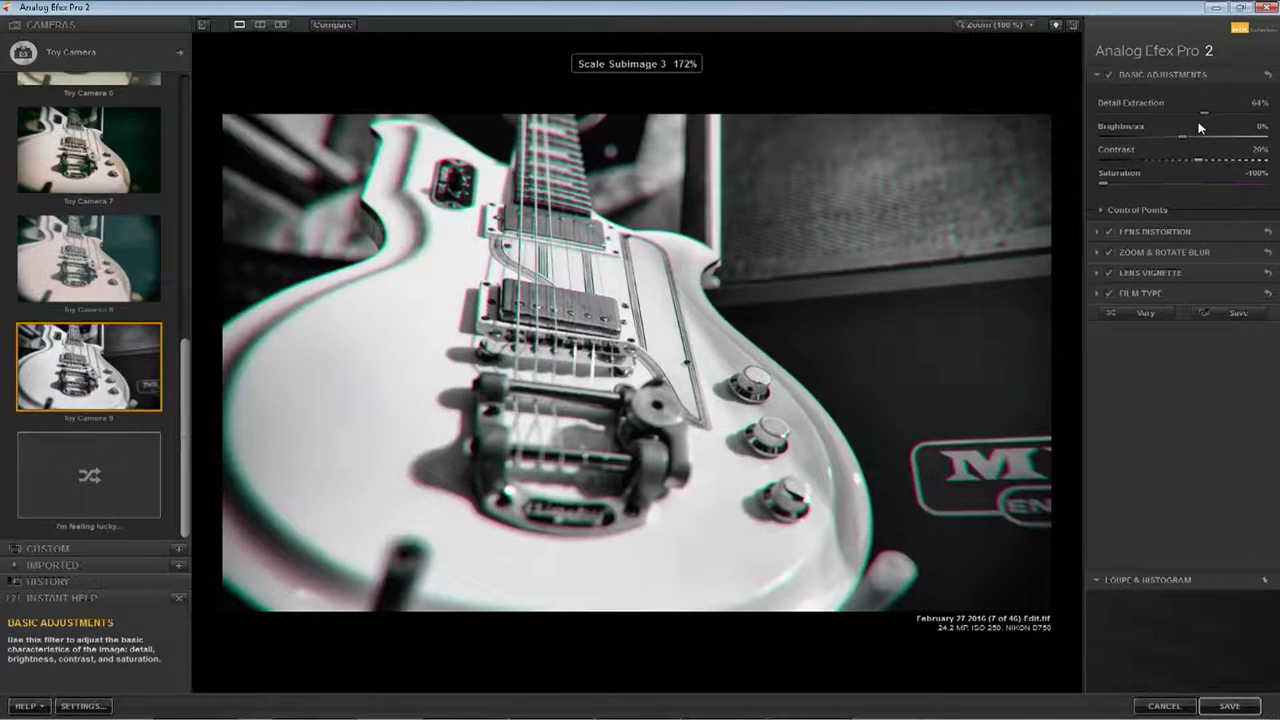
{"action": "left_click_drag", "start_coordinate": [1103, 183], "coordinate": [1180, 189]}
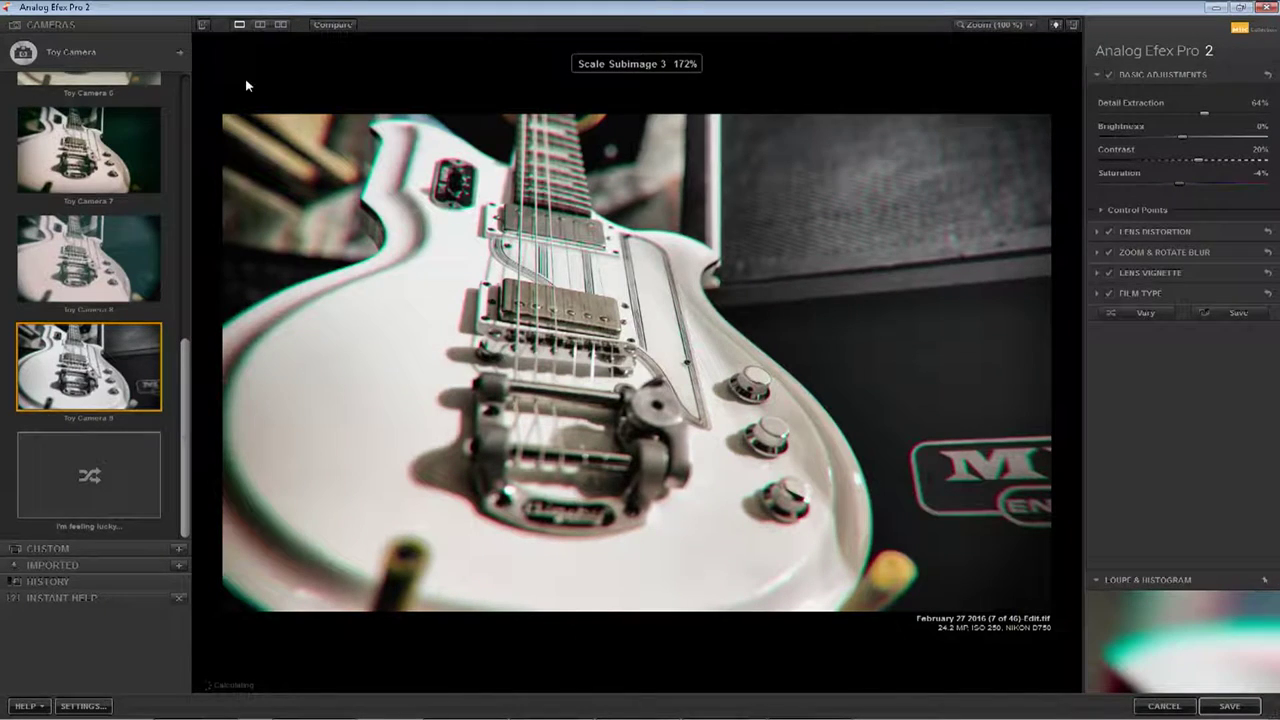
{"action": "left_click", "coordinate": [346, 27]}
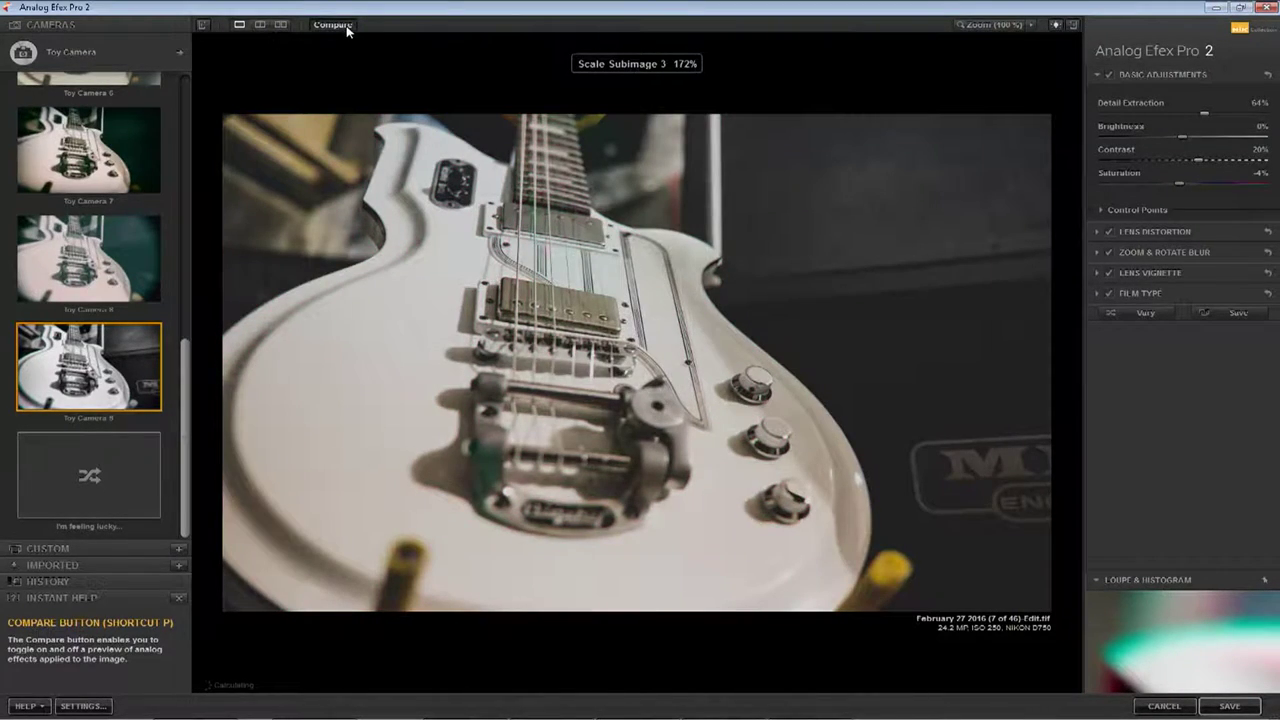
{"action": "left_click", "coordinate": [346, 27]}
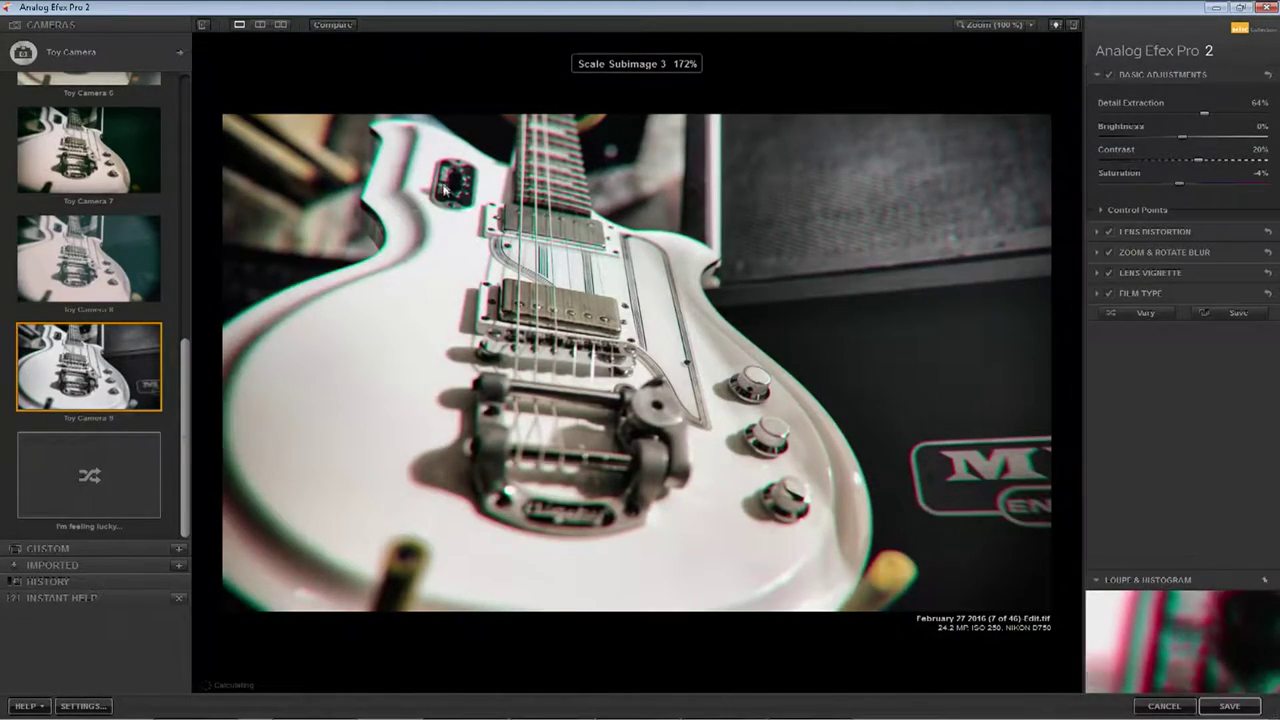
{"action": "left_click", "coordinate": [1111, 229]}
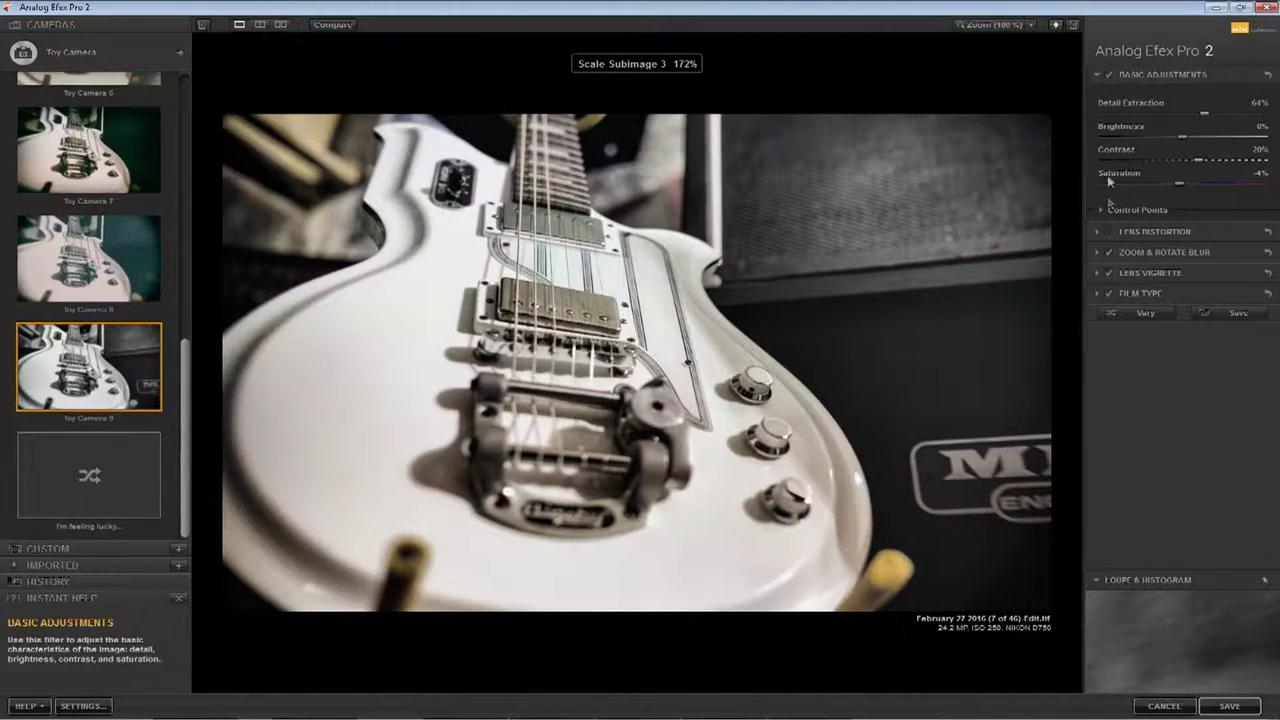
{"action": "left_click", "coordinate": [347, 31]}
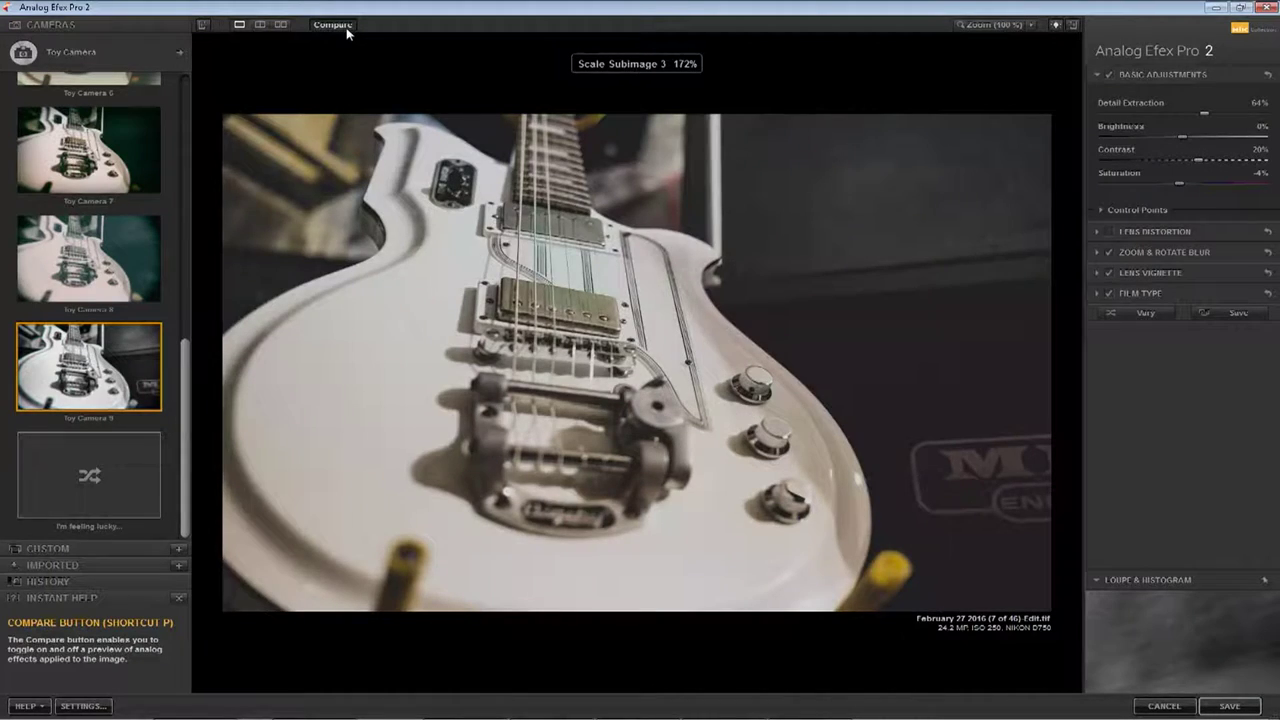
{"action": "left_click", "coordinate": [347, 28]}
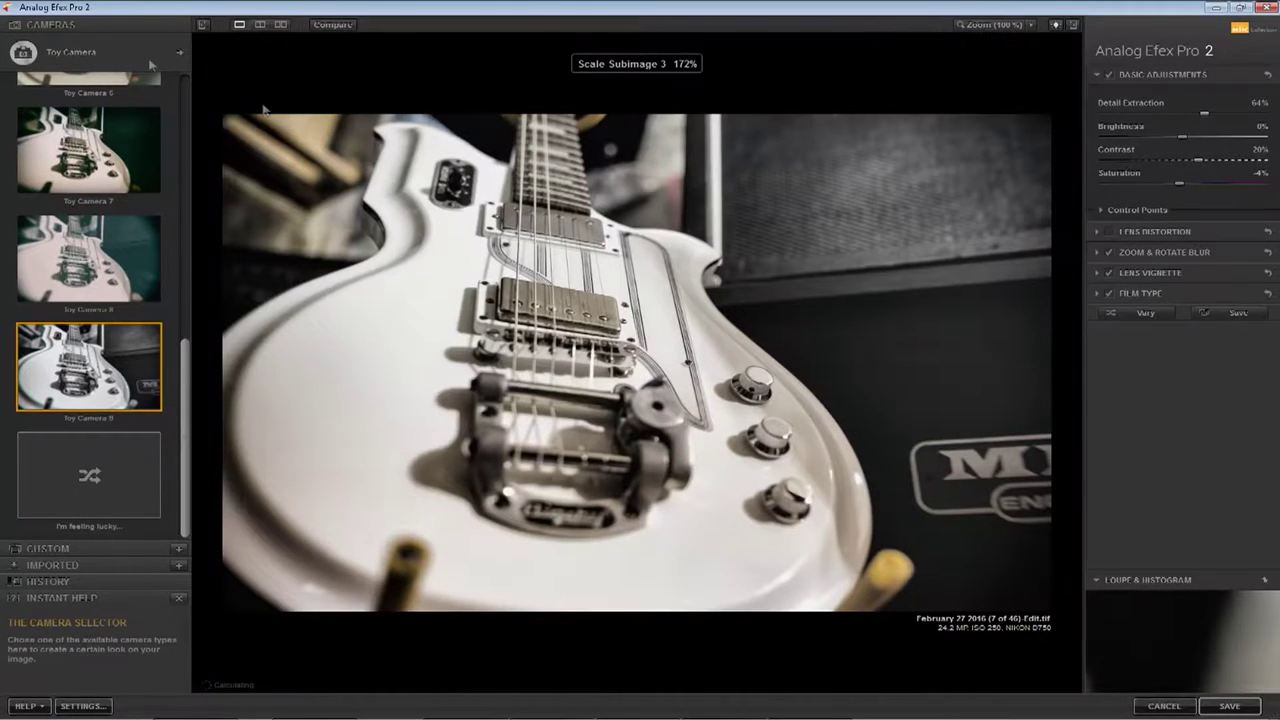
{"action": "left_click", "coordinate": [1109, 295]}
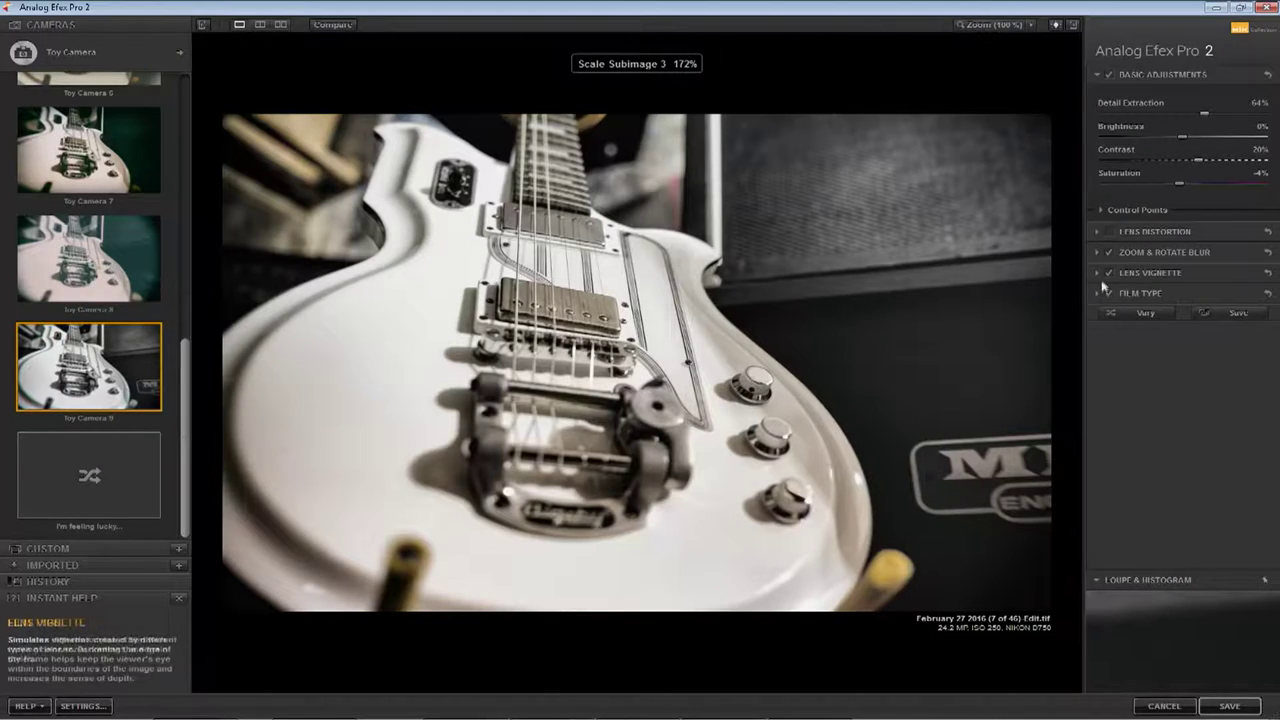
{"action": "left_click", "coordinate": [1107, 272]}
{"action": "left_click", "coordinate": [1107, 272]}
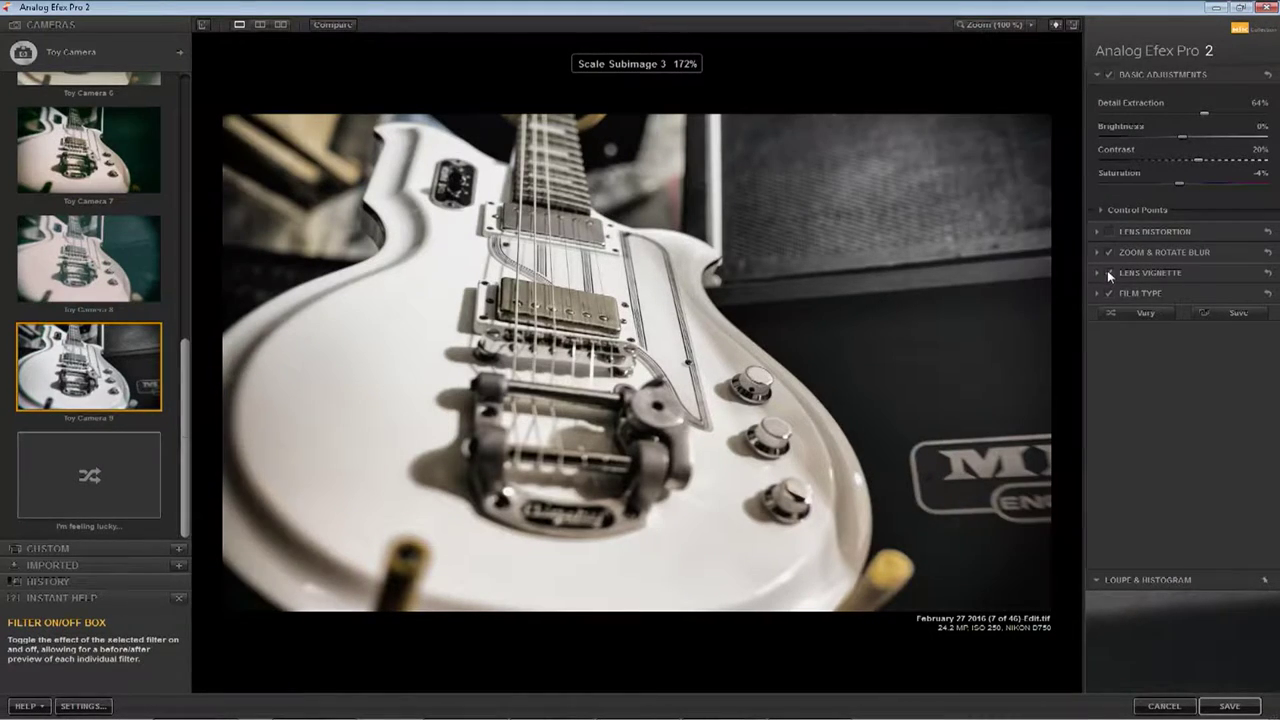
Set Zoom & Rotate Blur to Protect Center 60% and Zoom Strength 80%, then switch it off
{"action": "left_click", "coordinate": [1150, 252]}
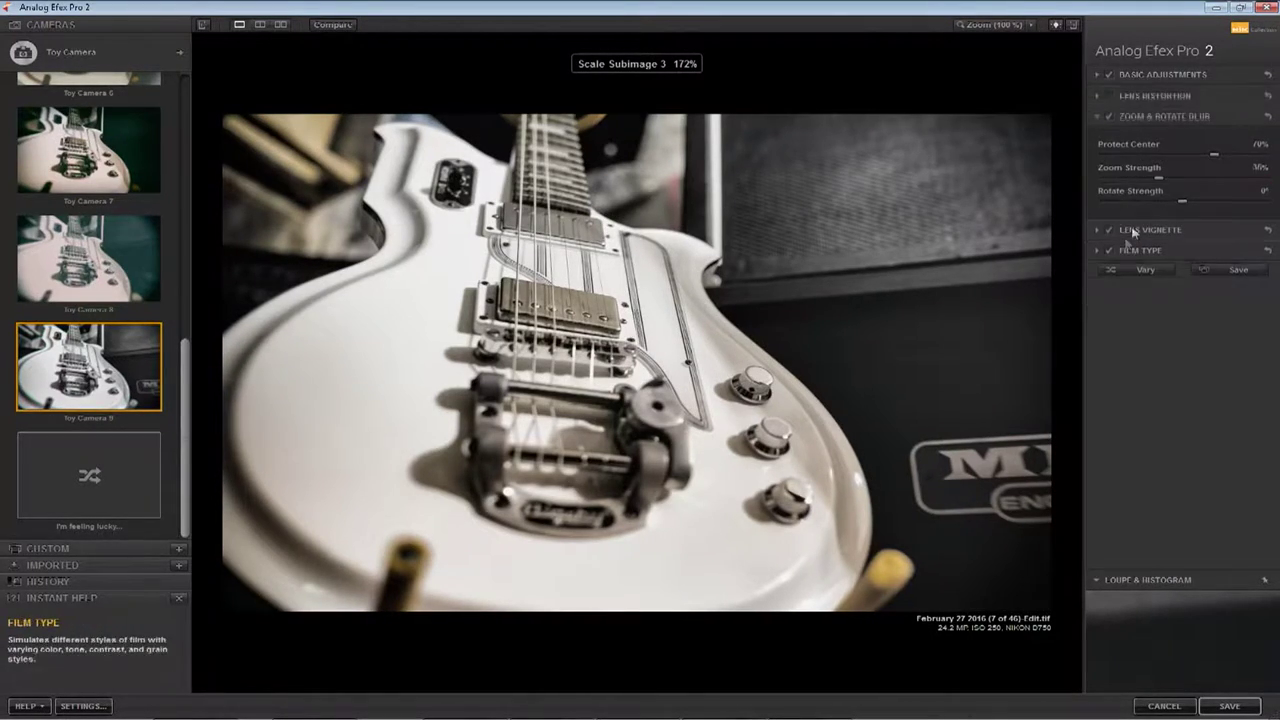
{"action": "left_click_drag", "start_coordinate": [1214, 153], "coordinate": [1222, 155]}
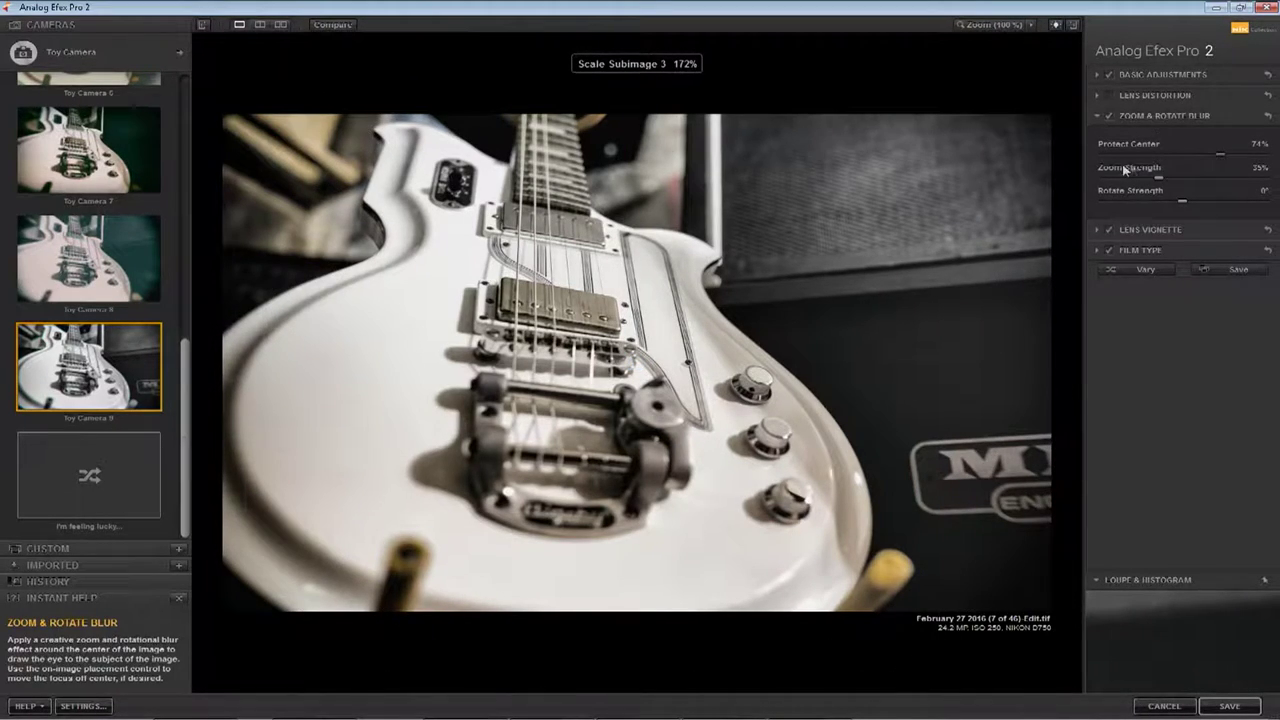
{"action": "mouse_move", "coordinate": [1020, 363]}
{"action": "left_mouse_down"}
{"action": "mouse_move", "coordinate": [986, 364]}
{"action": "mouse_move", "coordinate": [1055, 350]}
{"action": "mouse_move", "coordinate": [1040, 362]}
{"action": "left_mouse_up"}
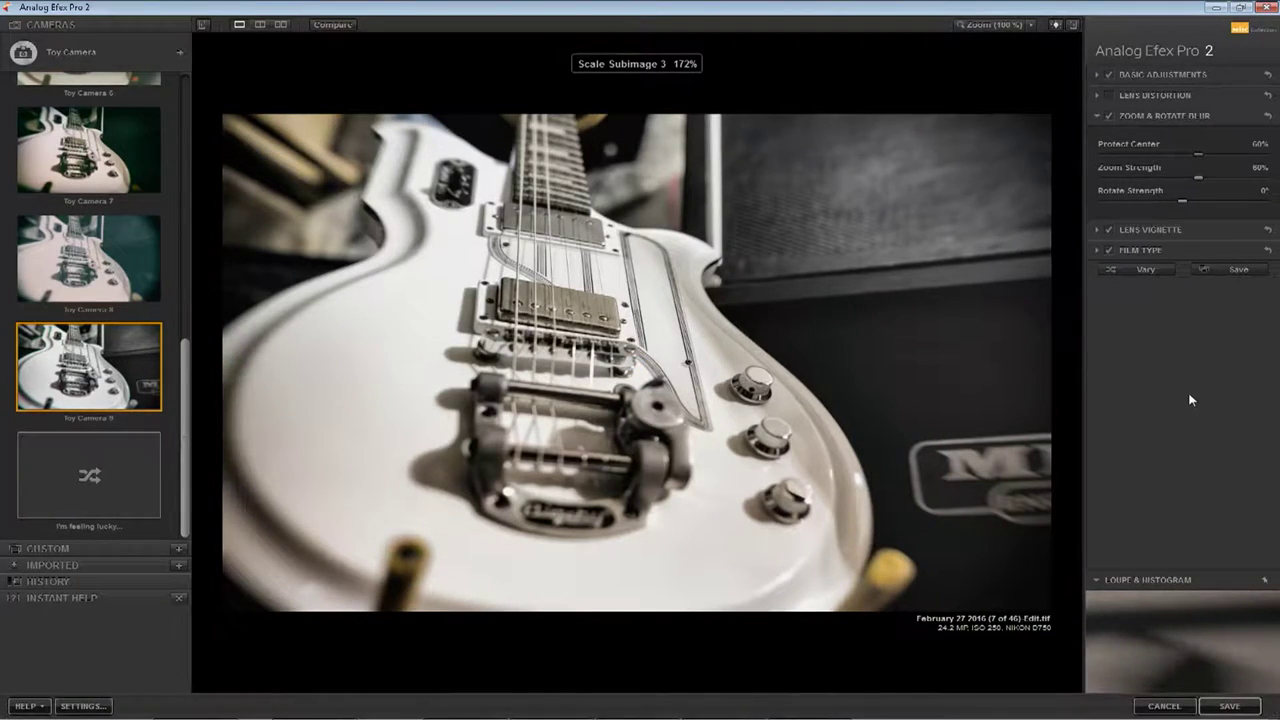
{"action": "left_click", "coordinate": [1108, 117]}
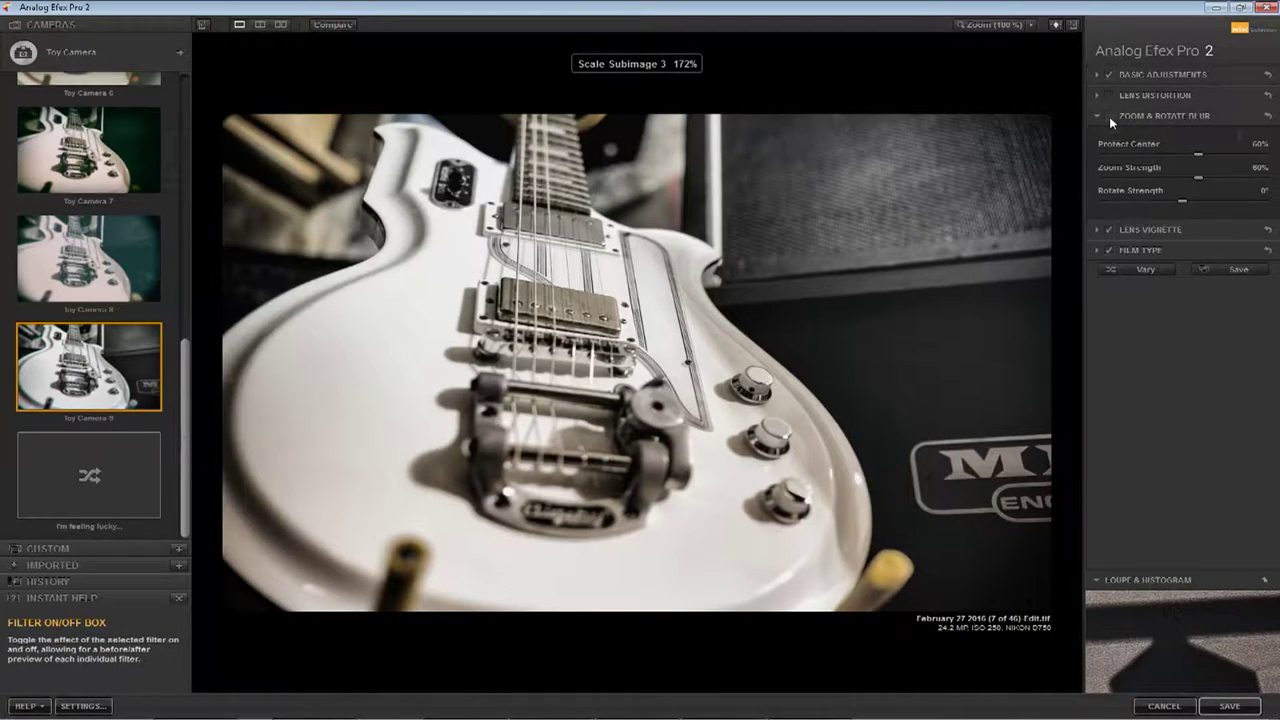
Test zoom blur and lens distortion on and off, leaving both disabled
{"action": "left_click", "coordinate": [1109, 116]}
{"action": "left_click", "coordinate": [1109, 116]}
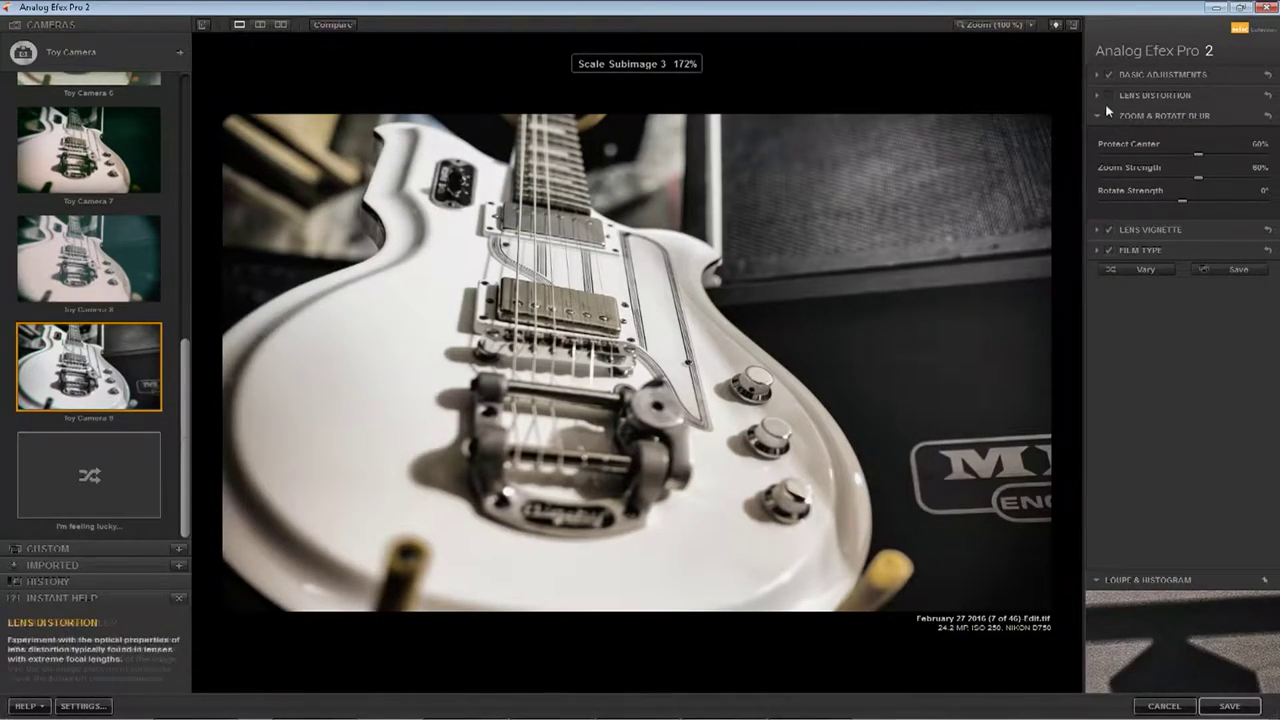
{"action": "left_click", "coordinate": [1107, 97]}
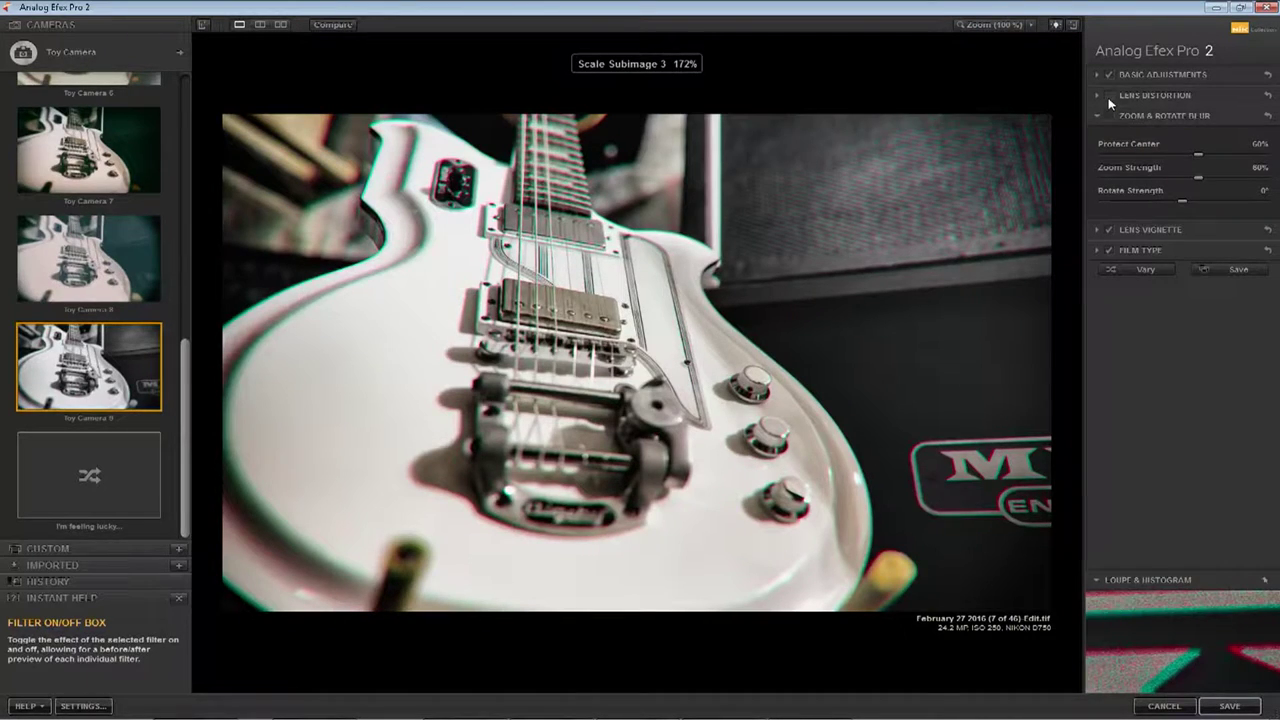
{"action": "left_click", "coordinate": [1108, 97]}
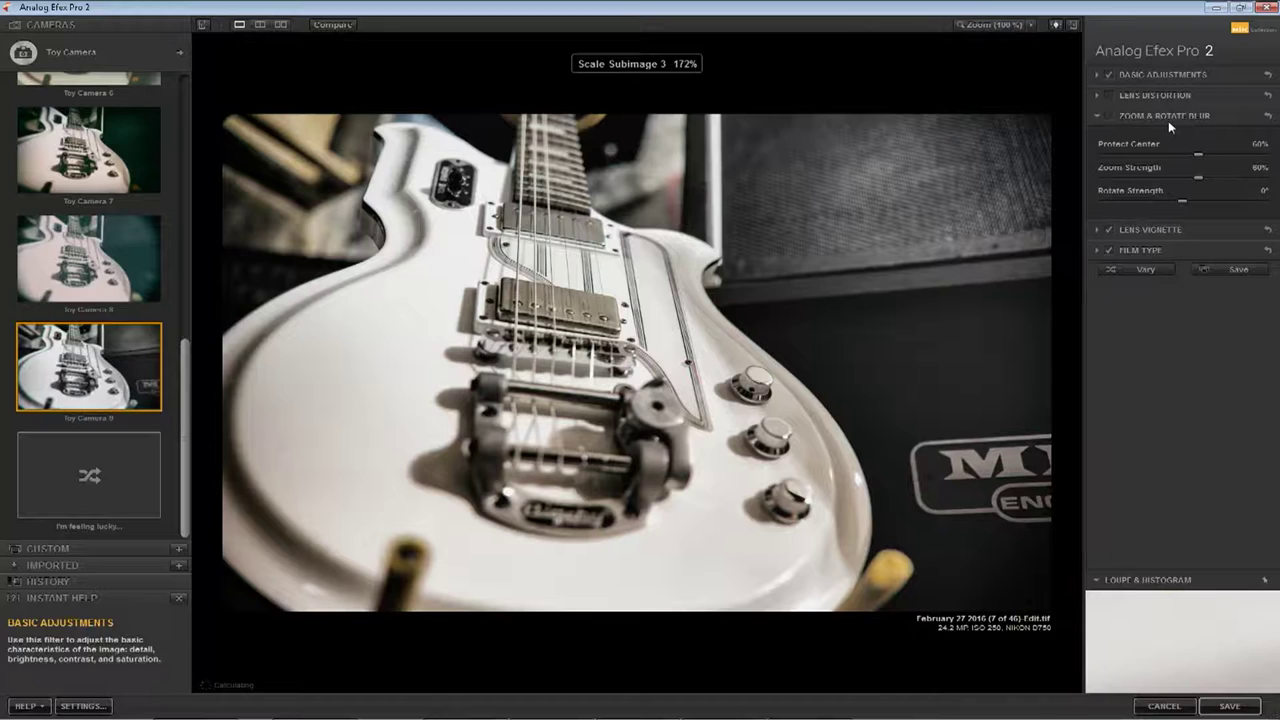
Compare the processed guitar photo with the unprocessed original
{"action": "left_click", "coordinate": [340, 26]}
{"action": "left_click", "coordinate": [342, 28]}
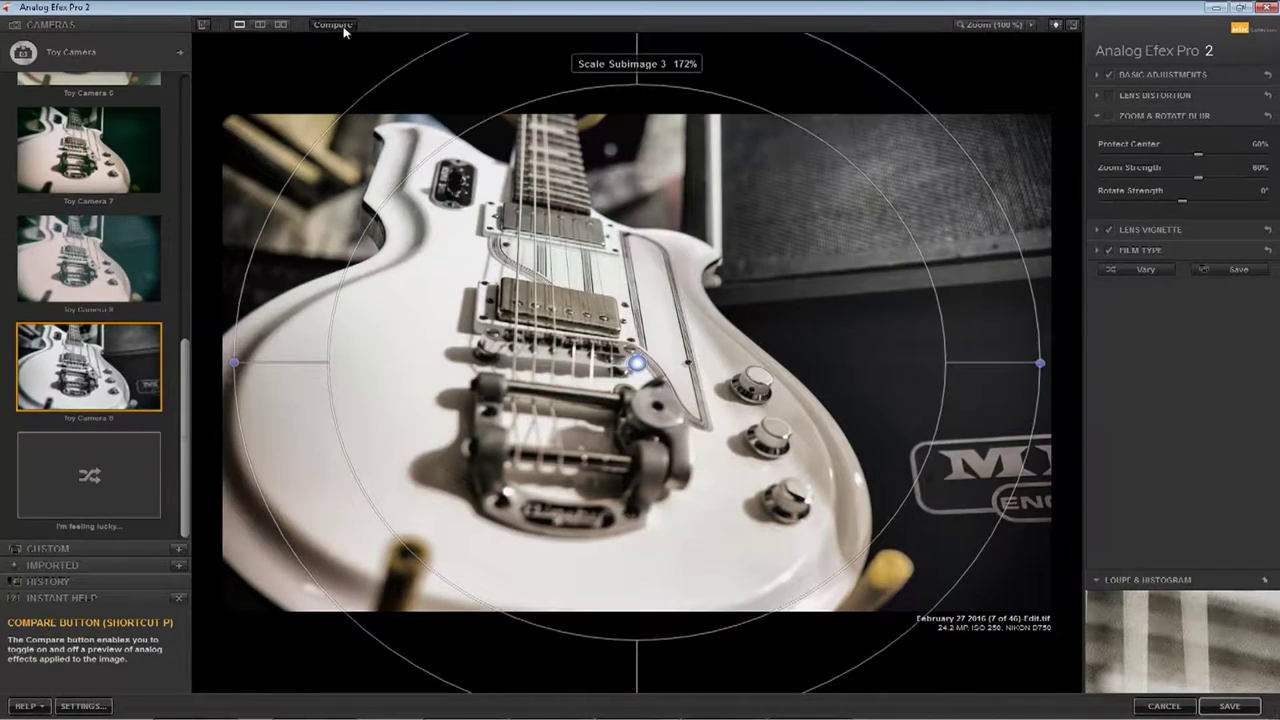
{"action": "left_click", "coordinate": [344, 28]}
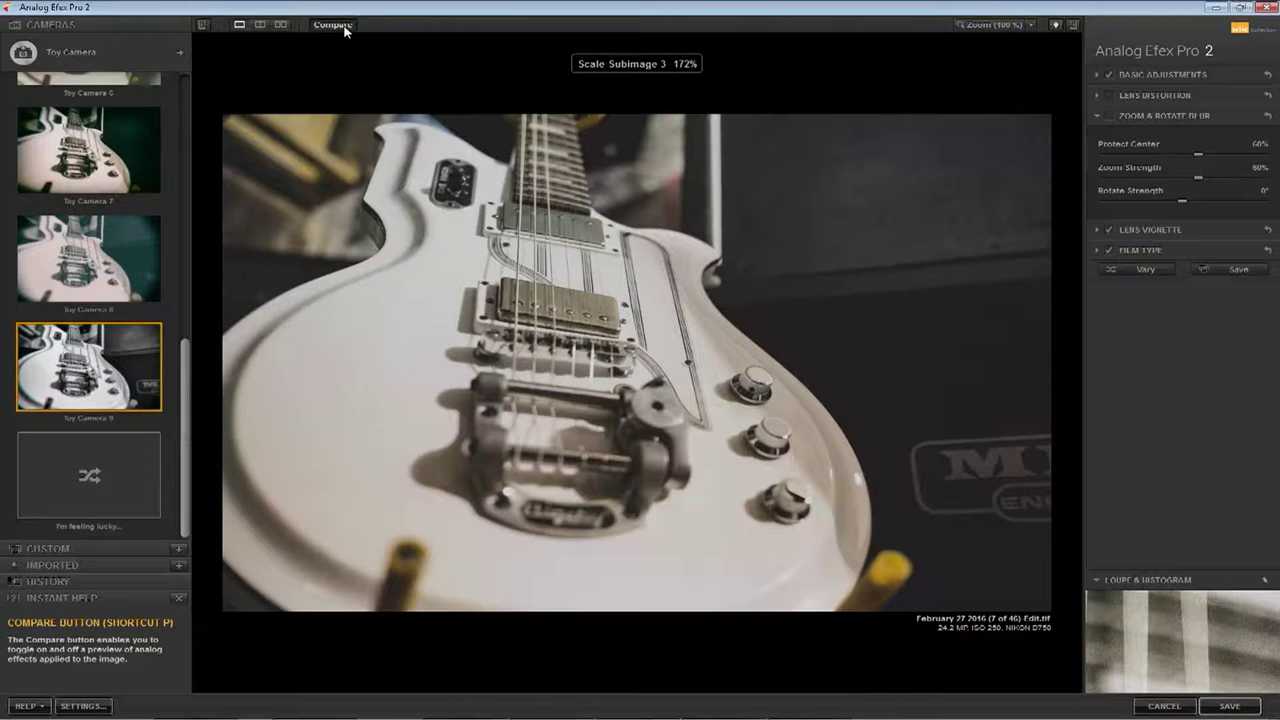
{"action": "left_click", "coordinate": [344, 28]}
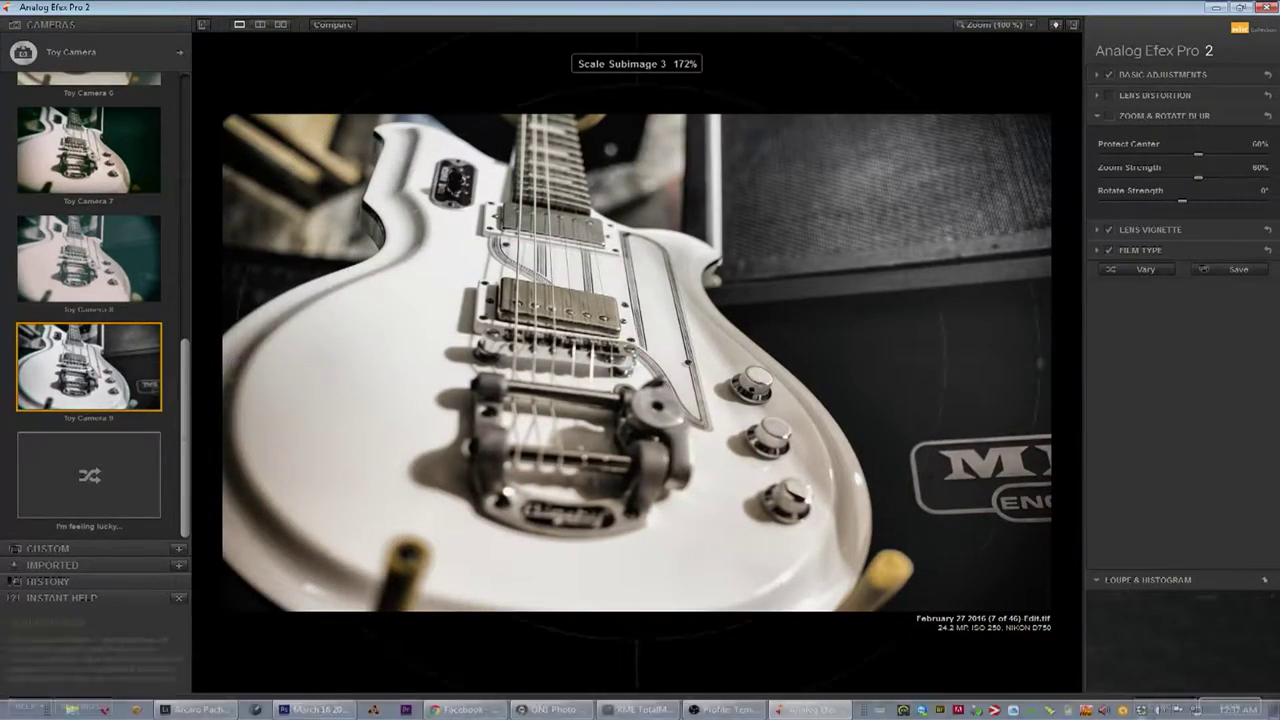
Toggle Basic Adjustments off and on, expand its settings, and recheck against the original
{"action": "left_click", "coordinate": [1109, 75]}
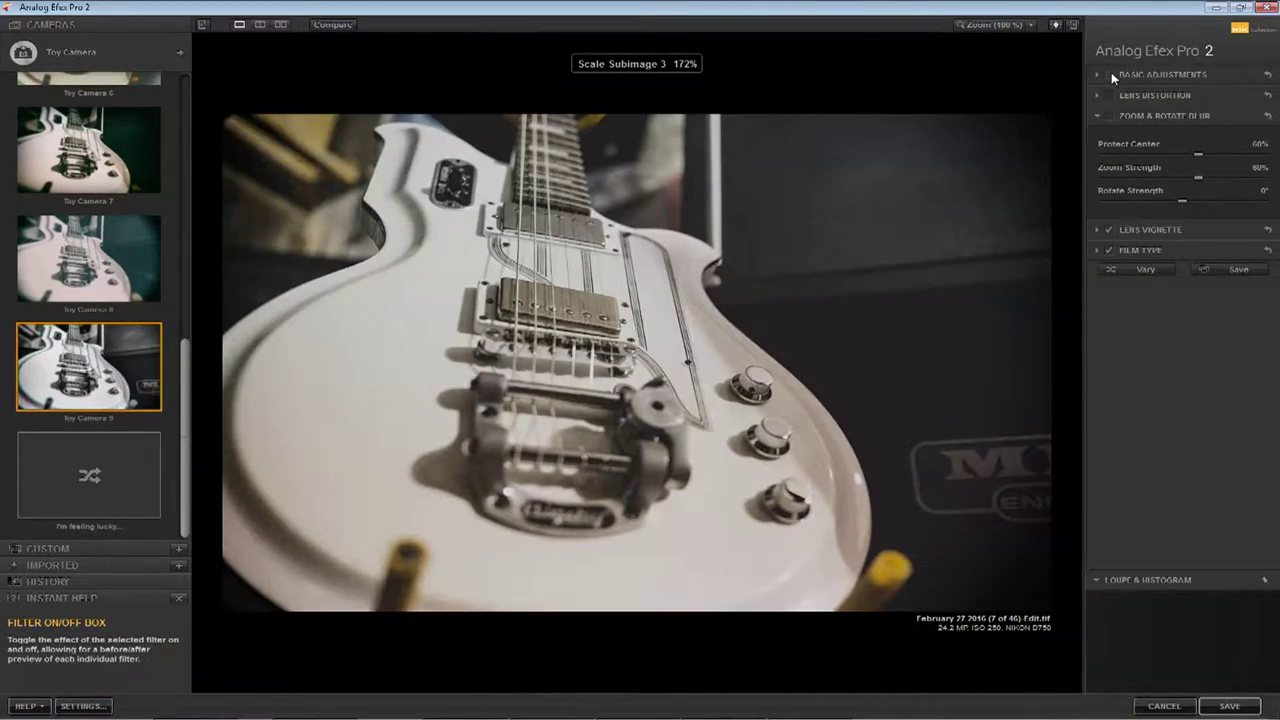
{"action": "left_click", "coordinate": [1109, 75]}
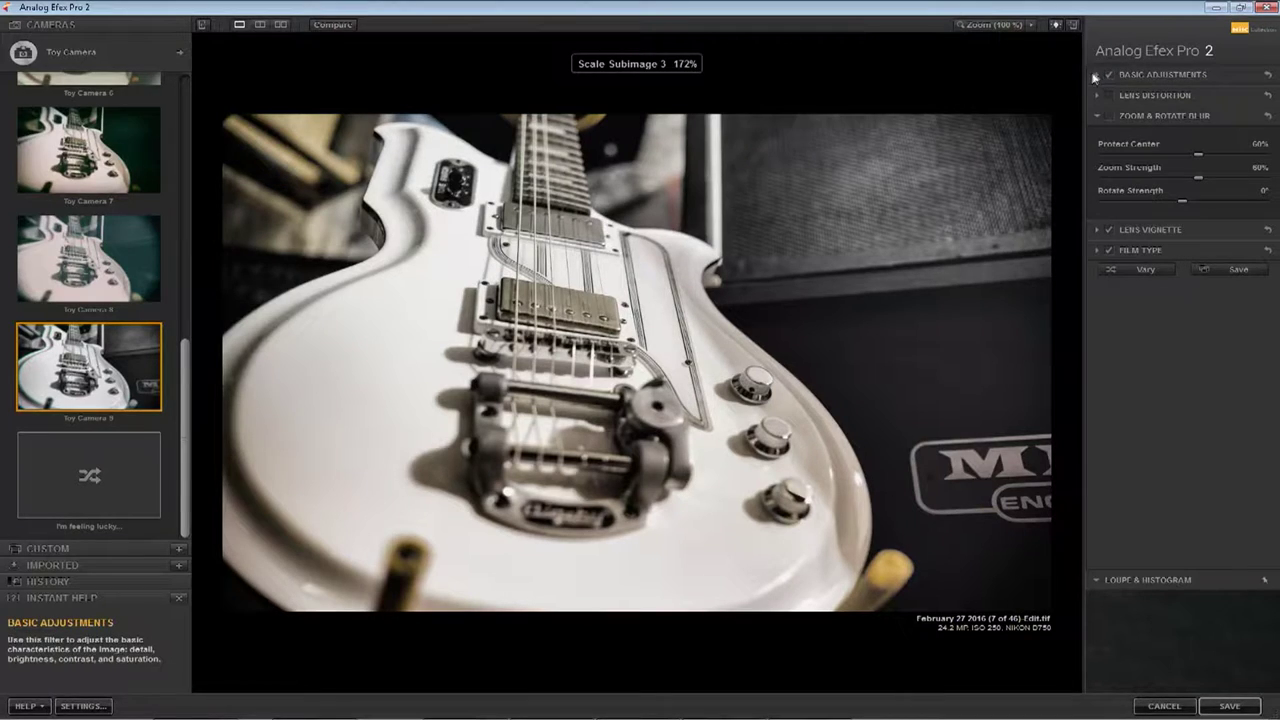
{"action": "left_click", "coordinate": [1114, 78]}
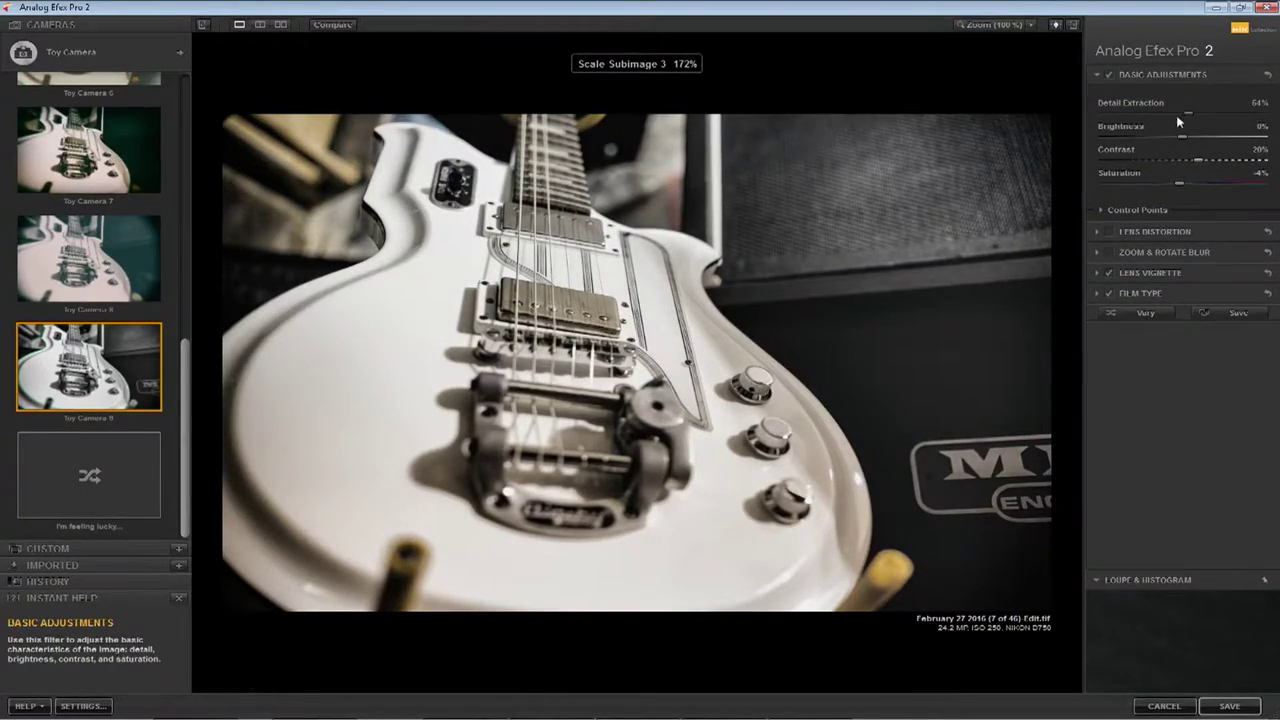
{"action": "left_click", "coordinate": [341, 27]}
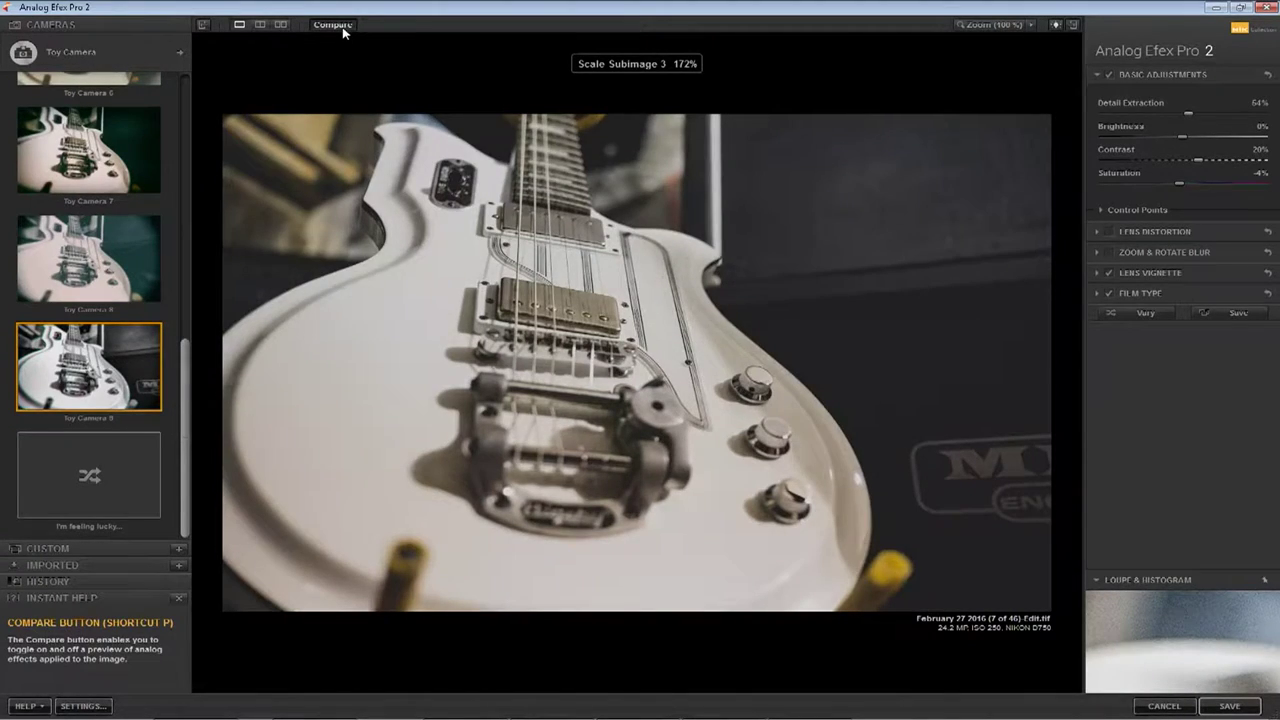
{"action": "left_click", "coordinate": [343, 29]}
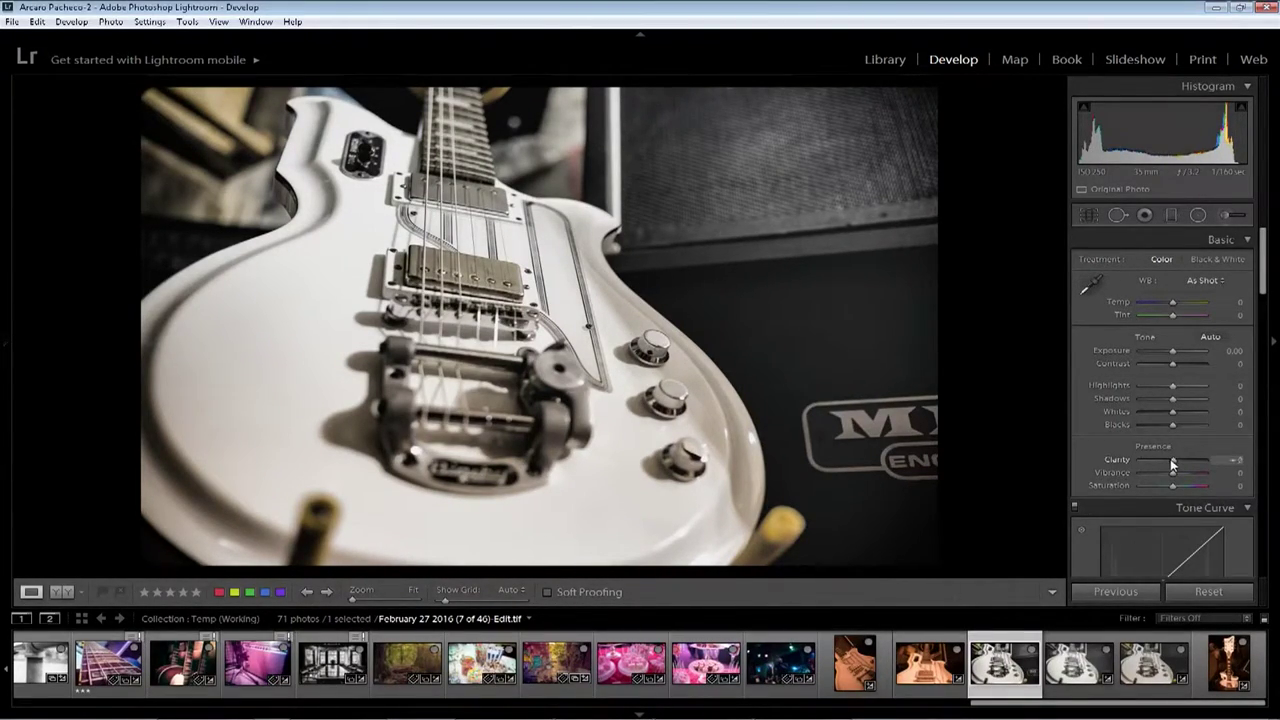
Raise Clarity to +26 in Lightroom's Basic panel
{"action": "left_click_drag", "start_coordinate": [1173, 464], "coordinate": [1178, 461]}
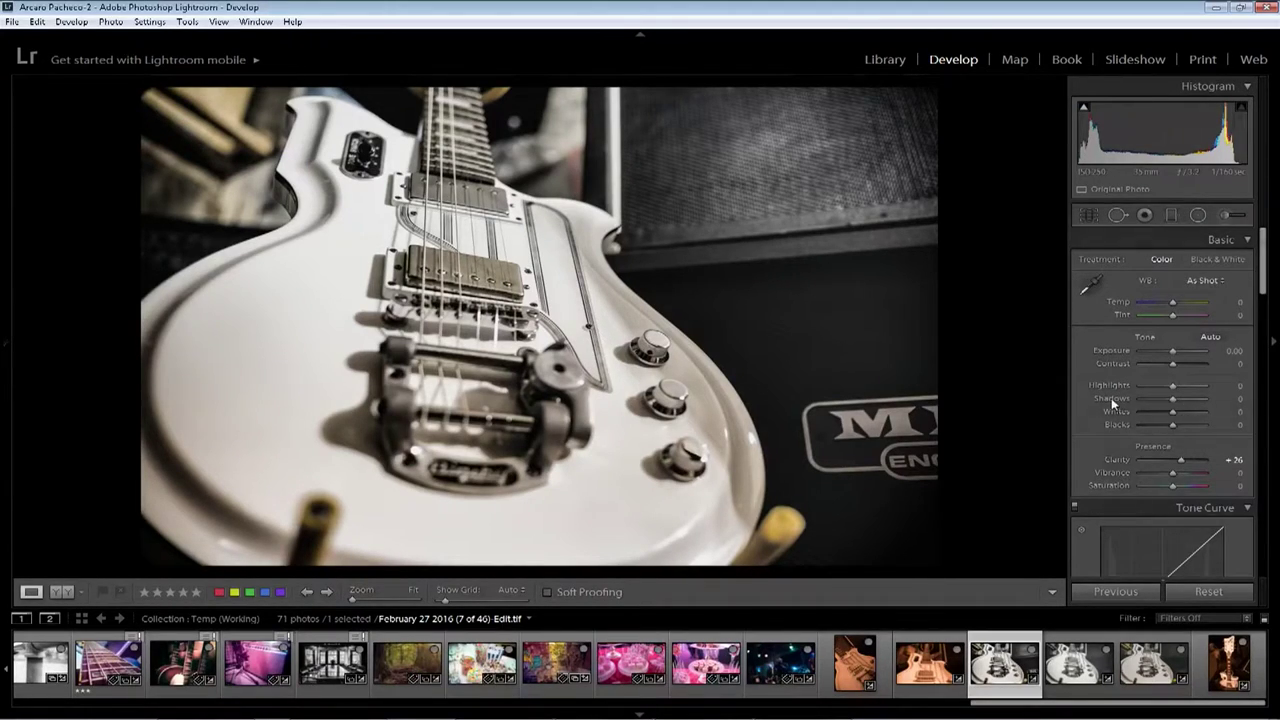
Raise the Sharpening Amount in the Detail panel
{"action": "scroll", "coordinate": [1112, 404], "scroll_direction": "down", "scroll_amount": 5}
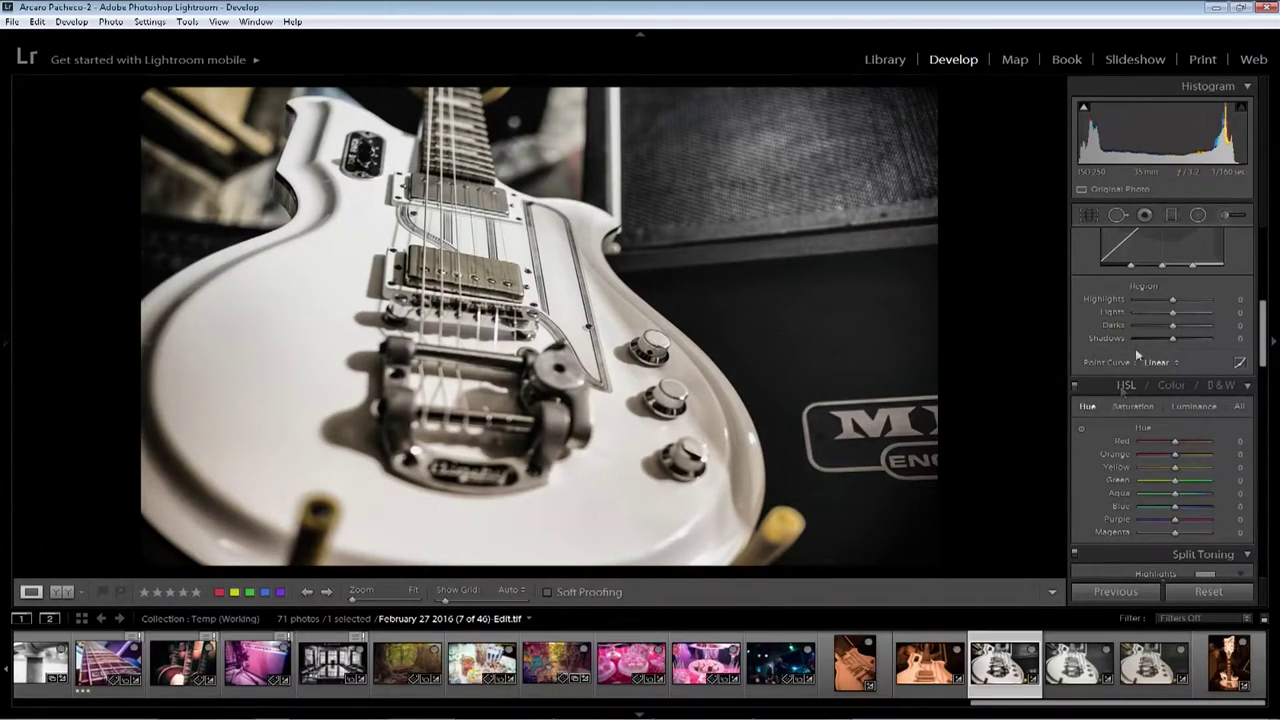
{"action": "scroll", "coordinate": [1105, 352], "scroll_direction": "down", "scroll_amount": 4}
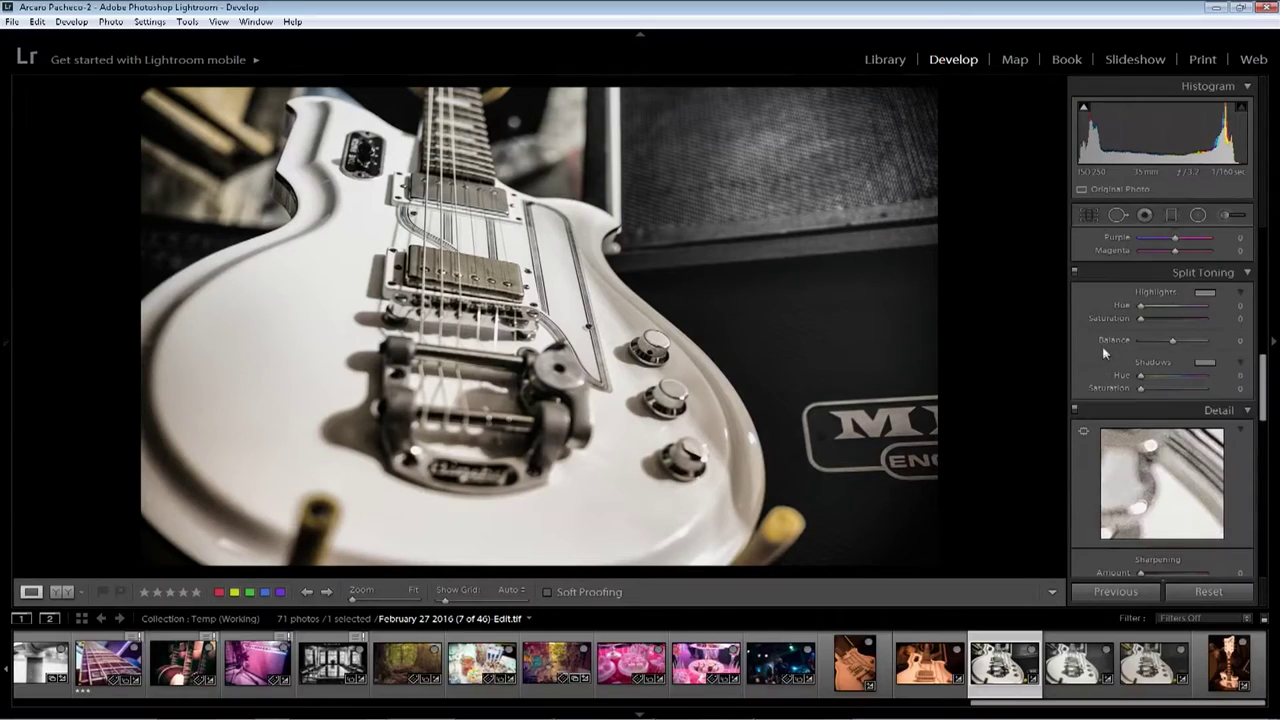
{"action": "scroll", "coordinate": [1116, 388], "scroll_direction": "down", "scroll_amount": 3}
{"action": "left_click_drag", "start_coordinate": [1140, 386], "coordinate": [1173, 392]}
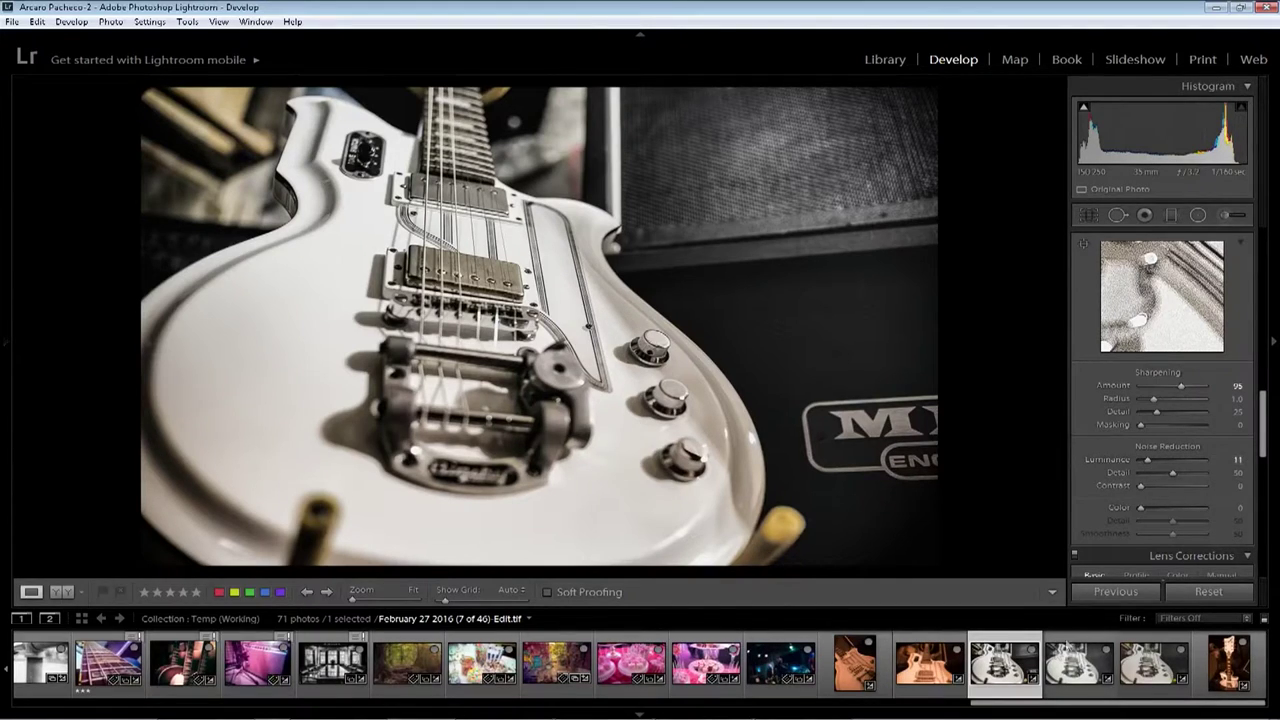
Set Post-Crop Vignetting Amount to -10, then switch to the black-and-white guitar copy
{"action": "scroll", "coordinate": [1076, 504], "scroll_direction": "down", "scroll_amount": 5}
{"action": "left_click_drag", "start_coordinate": [1175, 442], "coordinate": [1170, 443]}
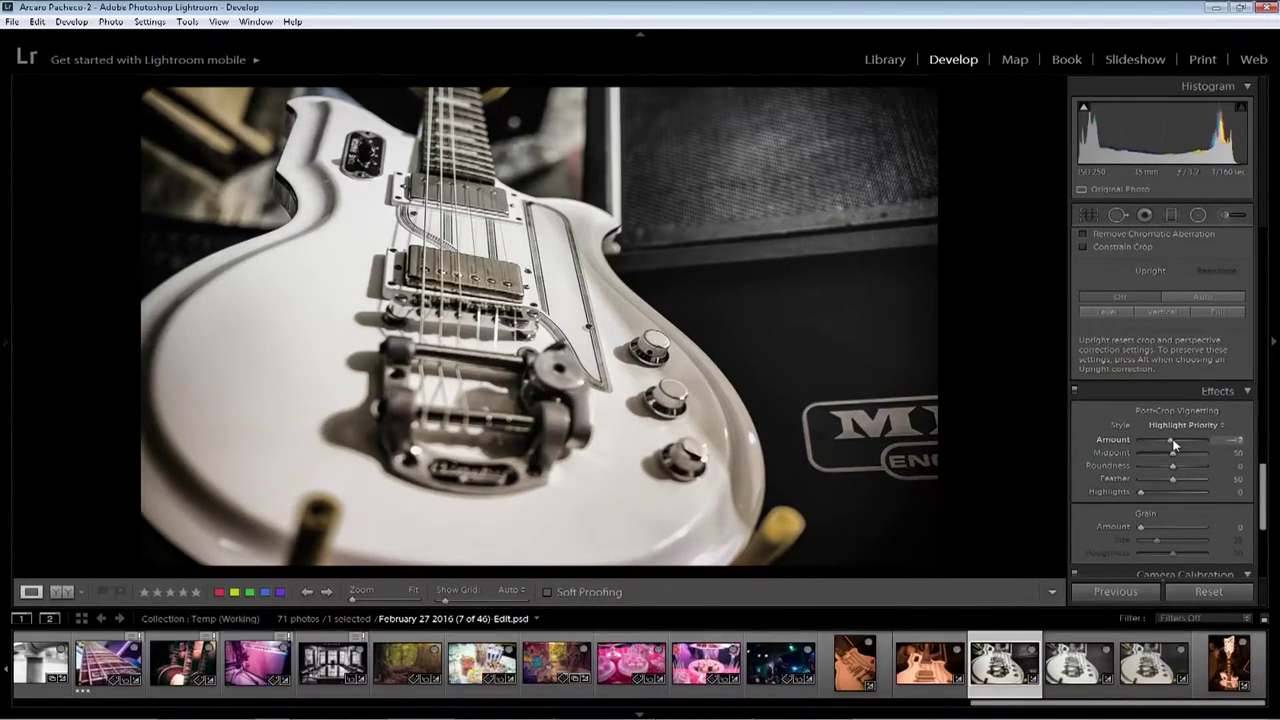
{"action": "left_click", "coordinate": [1150, 663]}
{"action": "left_click", "coordinate": [1070, 664]}
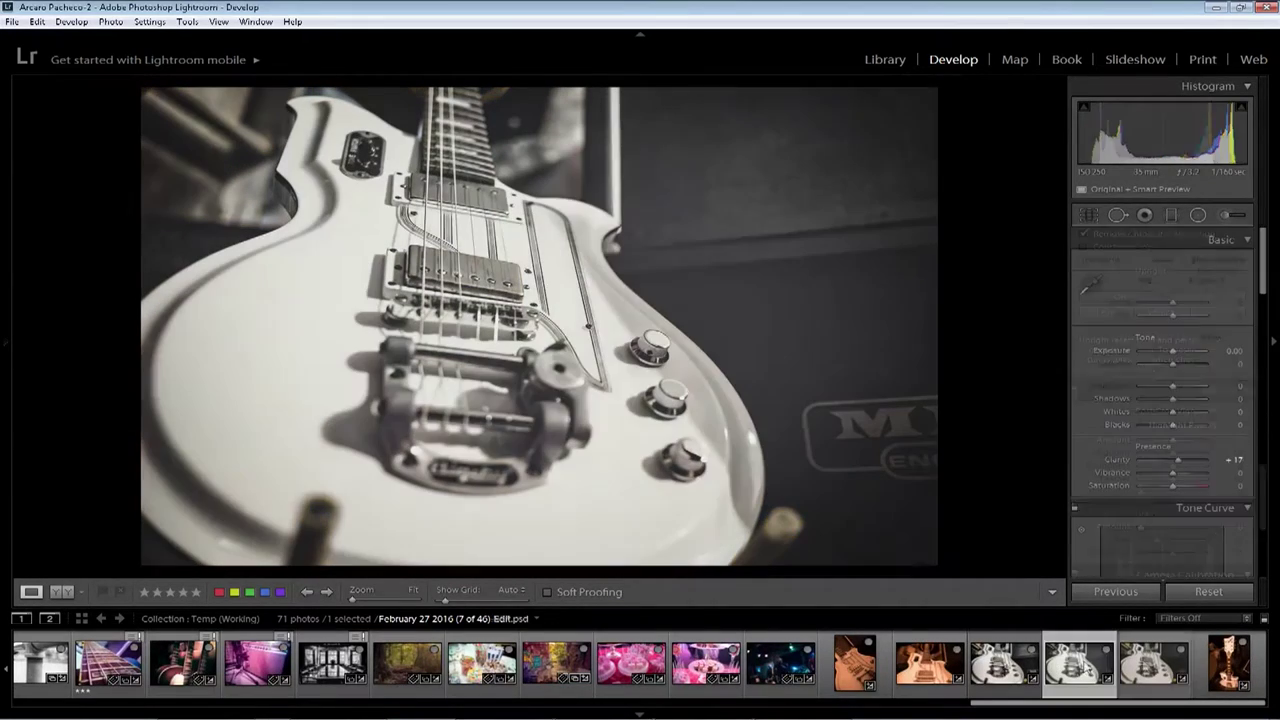
Select the colour Edit.tif guitar thumbnail in the filmstrip to show it in Develop
{"action": "left_click", "coordinate": [1003, 668]}
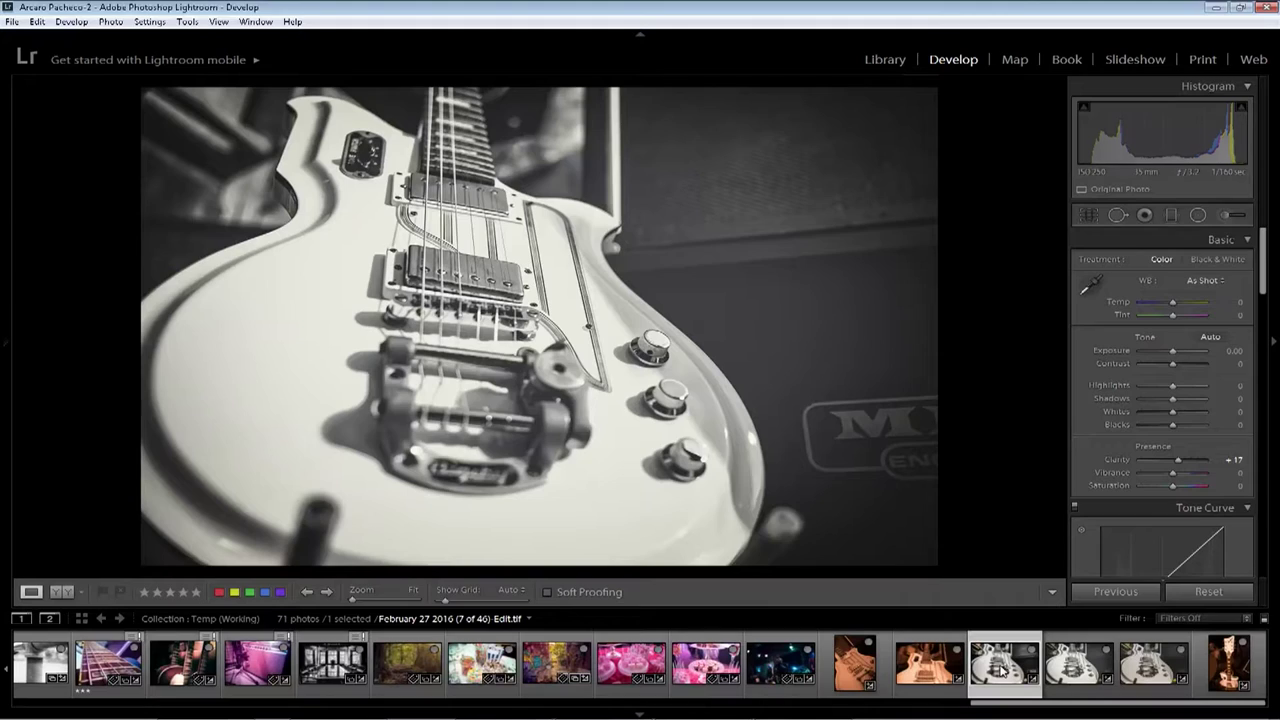